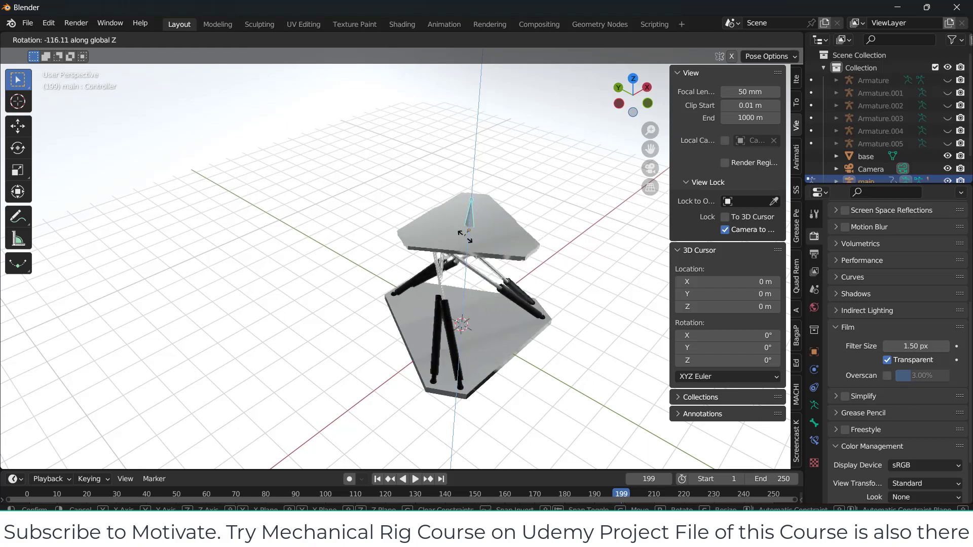
{"action": "left_click", "coordinate": [493, 195]}
{"action": "middle_click_drag", "start_coordinate": [494, 196], "coordinate": [473, 256]}
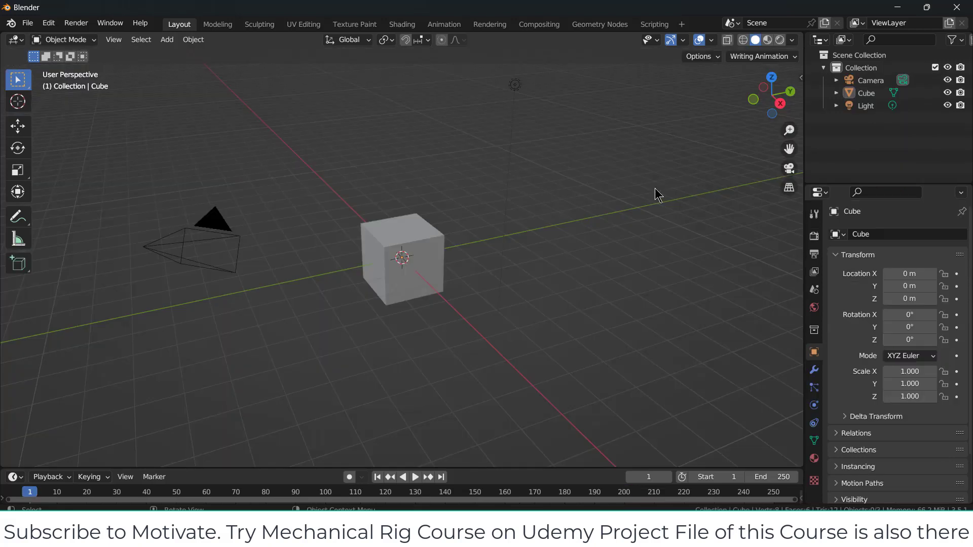
Delete the default camera, cube and light so the scene is empty
{"action": "key", "text": "a"}
{"action": "key", "text": "x"}
{"action": "left_click", "coordinate": [600, 163]}
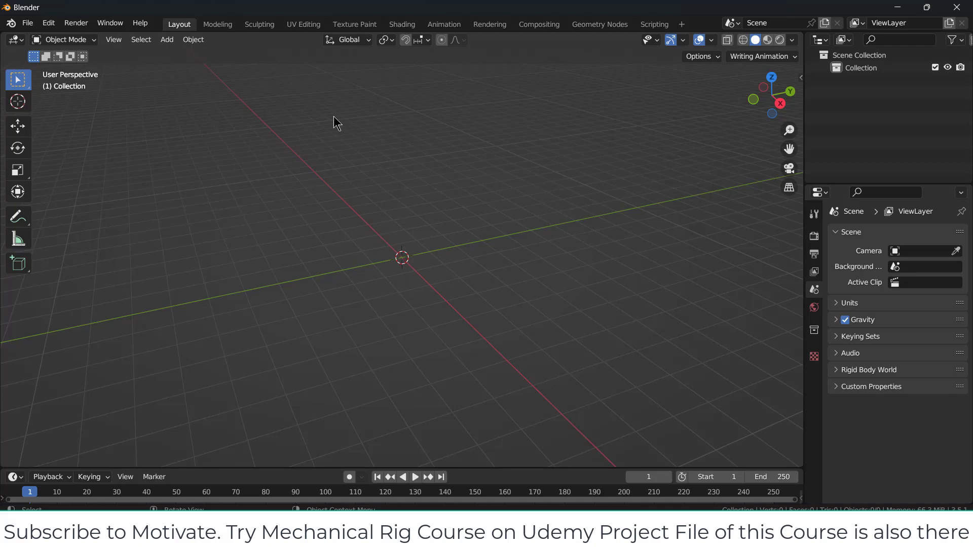
In top view, add a mesh circle at the origin with 3 vertices to make a triangle
{"action": "key", "text": "KP_7"}
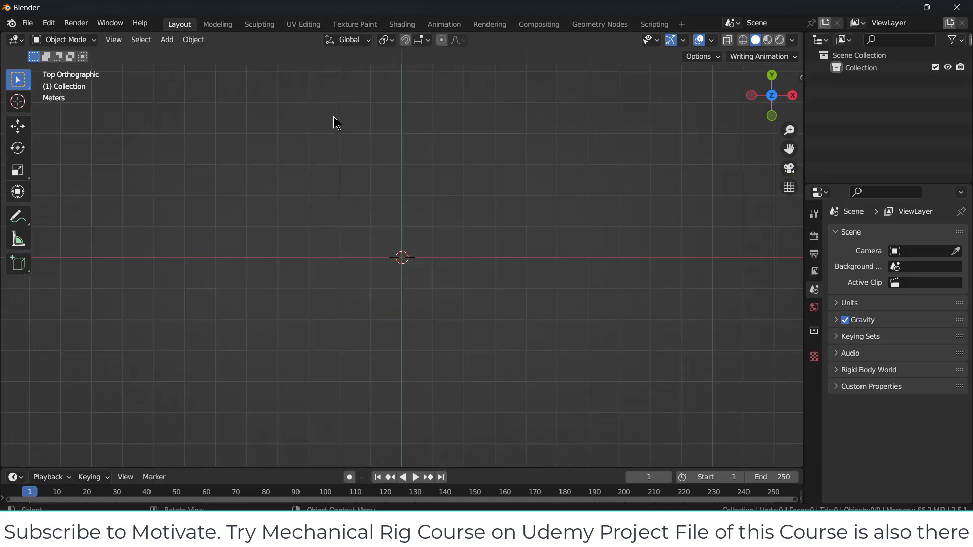
{"action": "left_click", "coordinate": [167, 40]}
{"action": "mouse_move", "coordinate": [183, 55]}
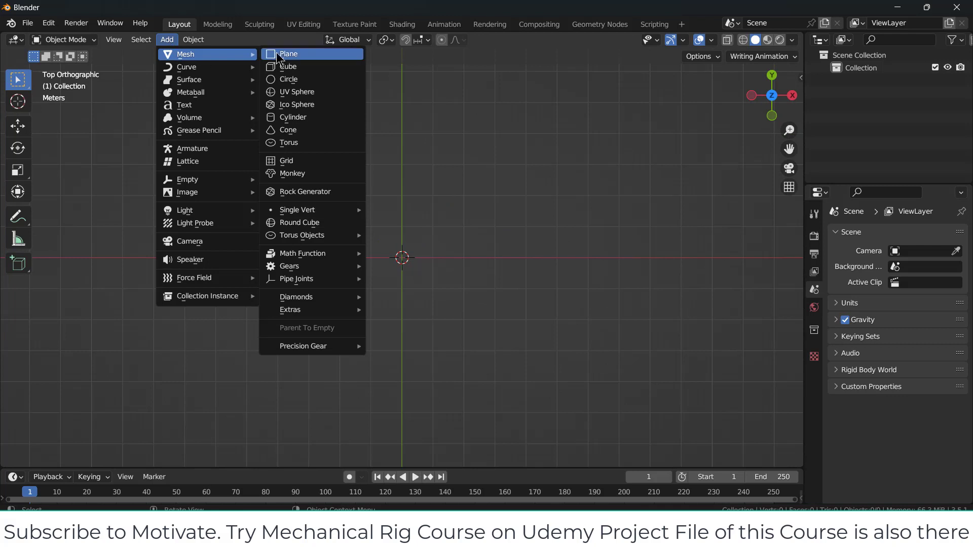
{"action": "left_click", "coordinate": [294, 79]}
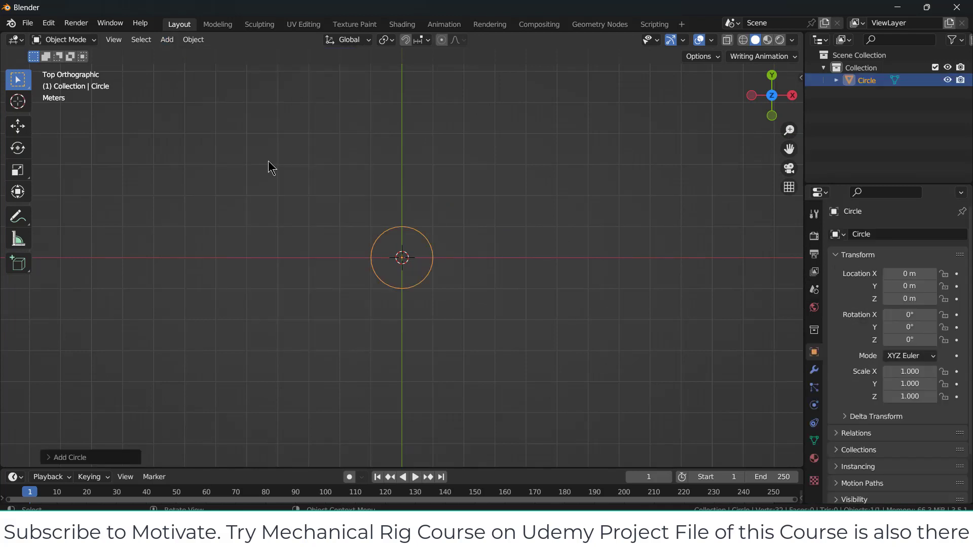
{"action": "left_click", "coordinate": [104, 457]}
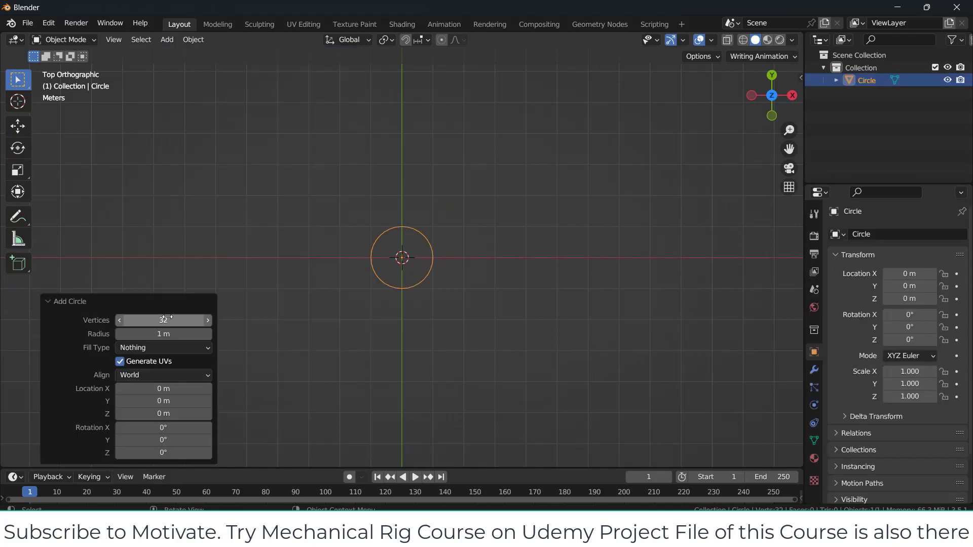
{"action": "left_click_drag", "start_coordinate": [173, 323], "coordinate": [193, 299]}
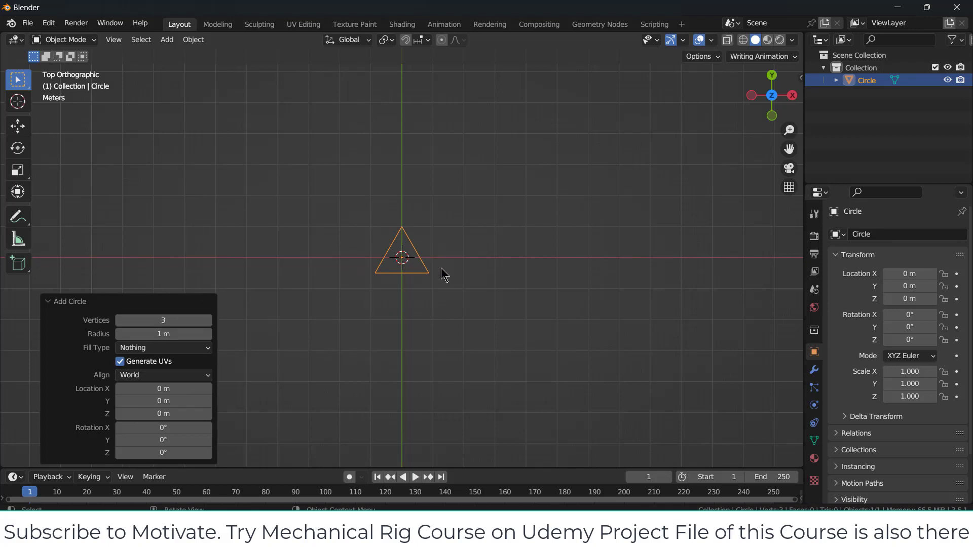
Set the new triangle's radius to 4 m and deselect it
{"action": "left_click_drag", "start_coordinate": [203, 334], "coordinate": [39, 327]}
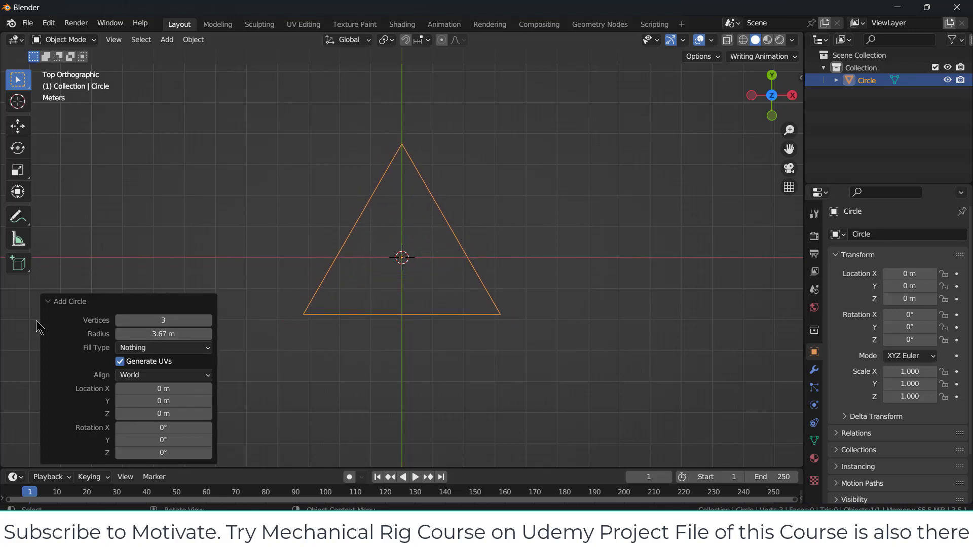
{"action": "left_click", "coordinate": [138, 334]}
{"action": "type", "text": "4"}
{"action": "key", "text": "Return"}
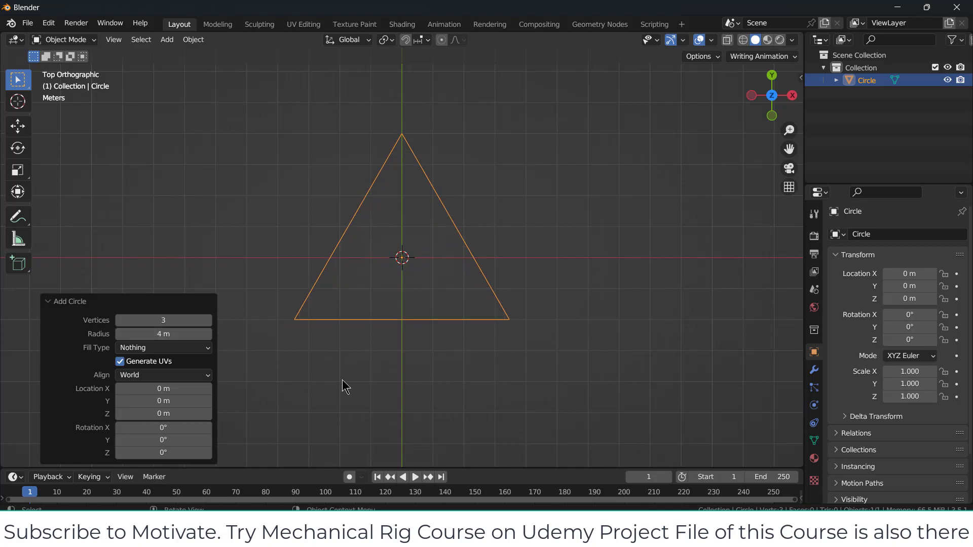
{"action": "left_click", "coordinate": [375, 381]}
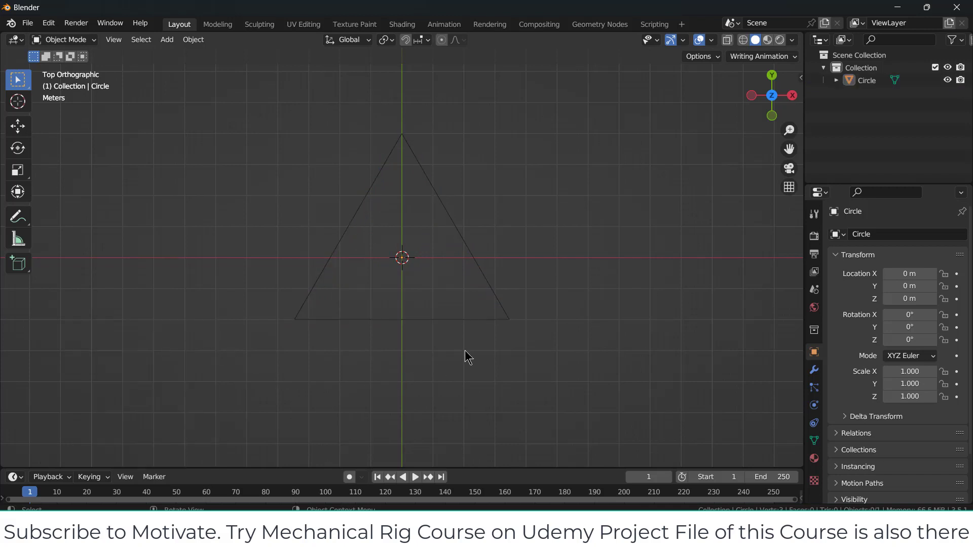
Fill the triangle outline with a face in Edit Mode
{"action": "left_click", "coordinate": [503, 297]}
{"action": "key", "text": "Tab"}
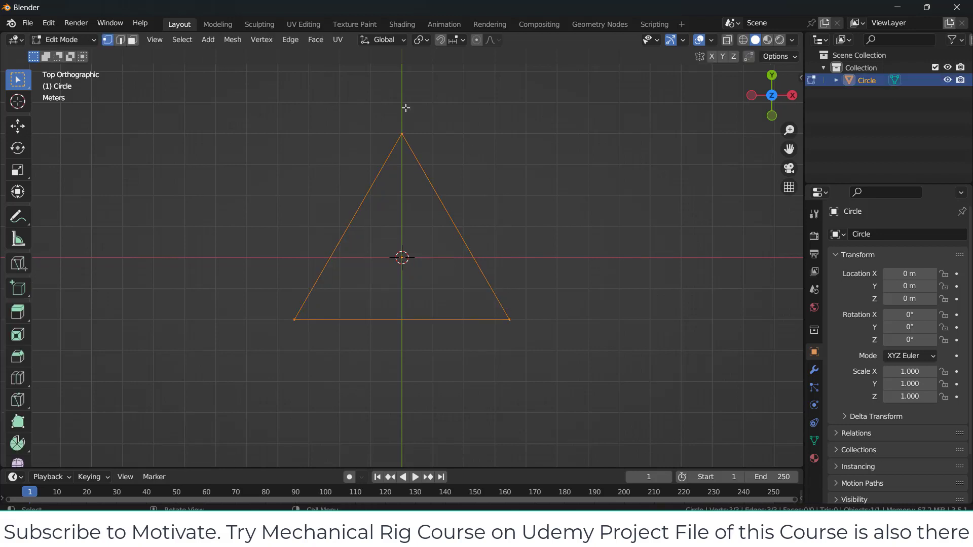
{"action": "key", "text": "f"}
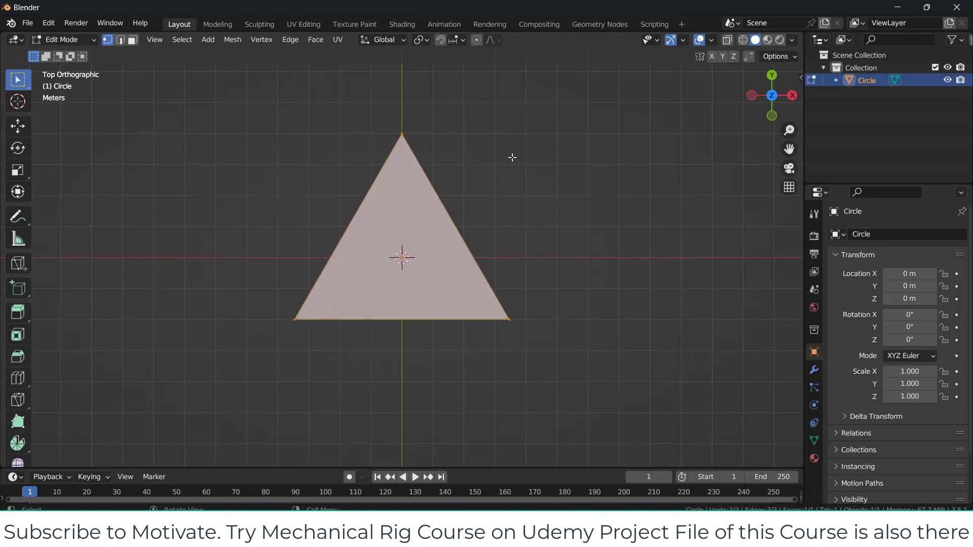
Extrude the triangle's face -0.2 m along the global Z axis to form a thin plate
{"action": "middle_click_drag", "start_coordinate": [533, 269], "coordinate": [520, 203]}
{"action": "left_click", "coordinate": [132, 40]}
{"action": "left_click", "coordinate": [543, 290]}
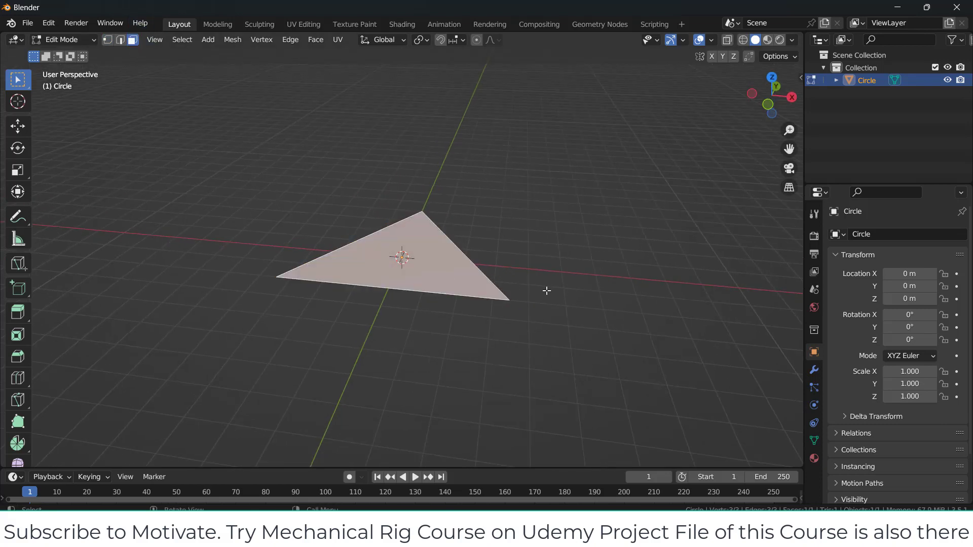
{"action": "key", "text": "e"}
{"action": "key", "text": "z"}
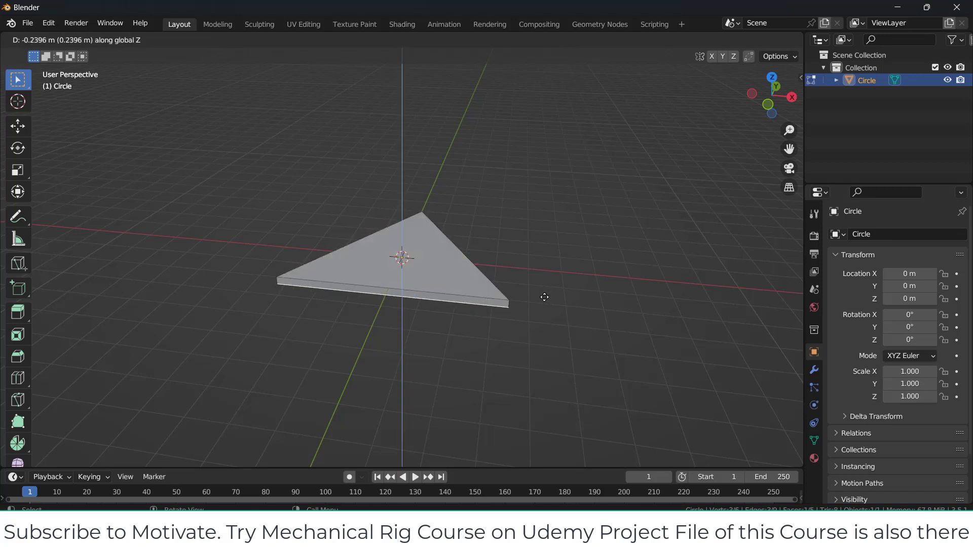
{"action": "type", "text": "-.2"}
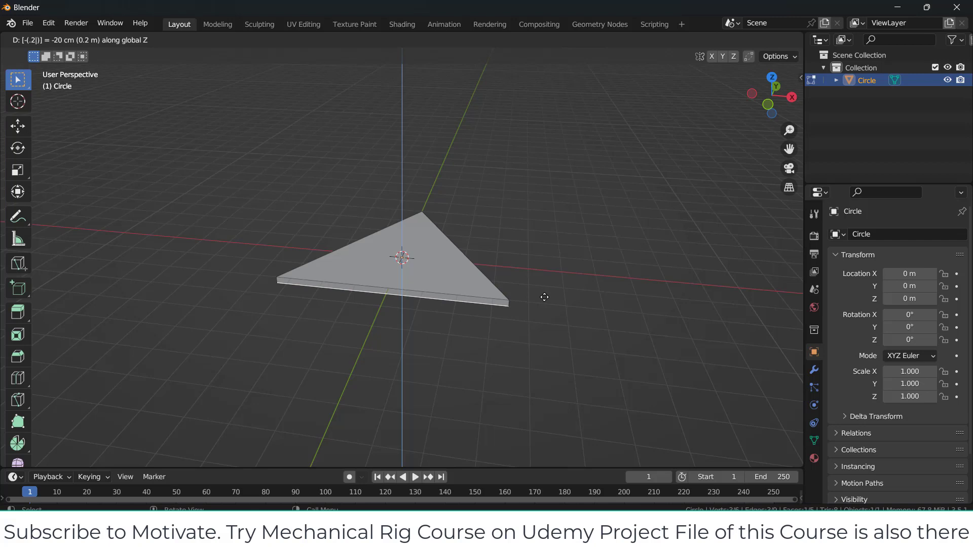
{"action": "key", "text": "Return"}
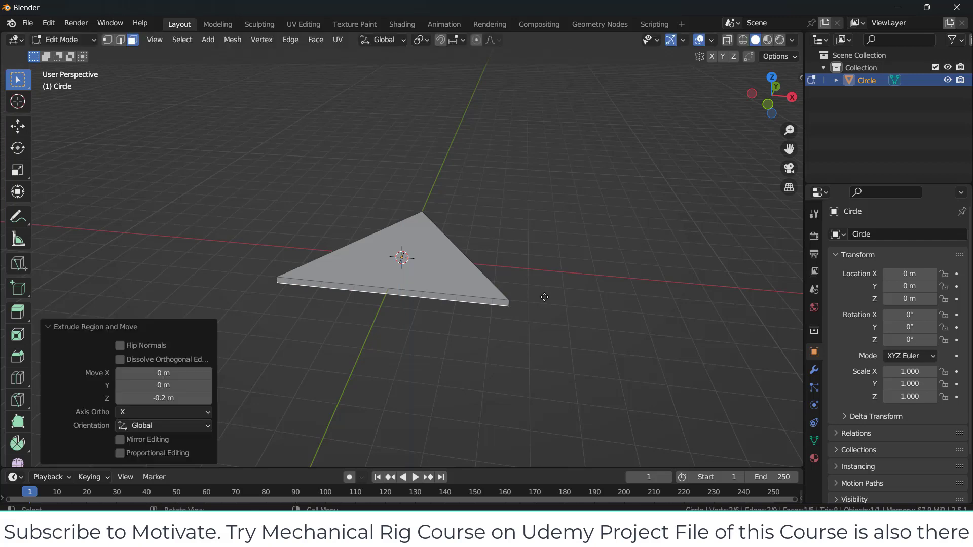
{"action": "left_click", "coordinate": [544, 297]}
Bevel the three vertical corner edges of the triangular plate by about 1.18 m in top view
{"action": "scroll", "coordinate": [222, 211], "scroll_direction": "up", "scroll_amount": 3}
{"action": "left_click", "coordinate": [121, 41]}
{"action": "middle_click_drag", "start_coordinate": [239, 304], "coordinate": [256, 305]}
{"action": "left_click", "coordinate": [259, 305]}
{"action": "middle_click_drag", "start_coordinate": [655, 265], "coordinate": [199, 230]}
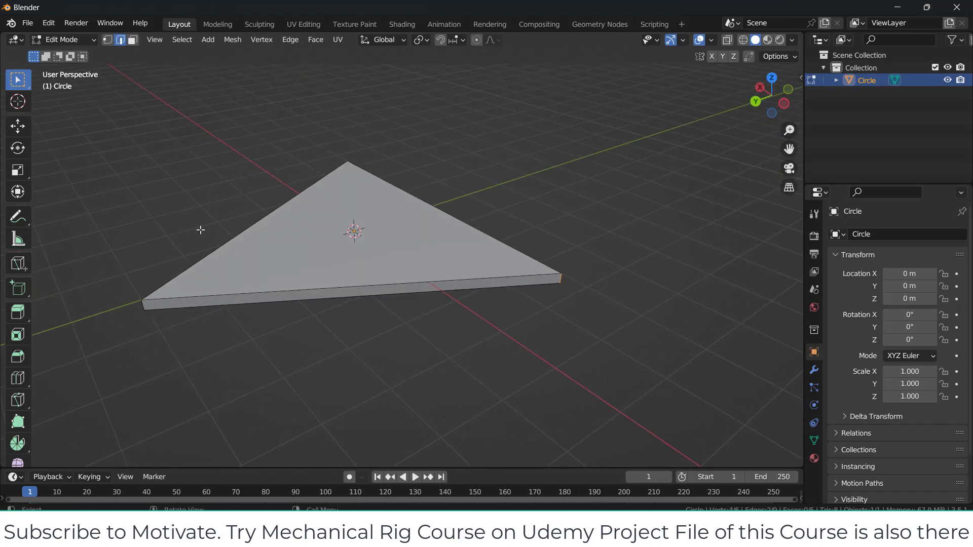
{"action": "left_click", "coordinate": [144, 304], "text": "shift"}
{"action": "middle_click_drag", "start_coordinate": [144, 304], "coordinate": [387, 258]}
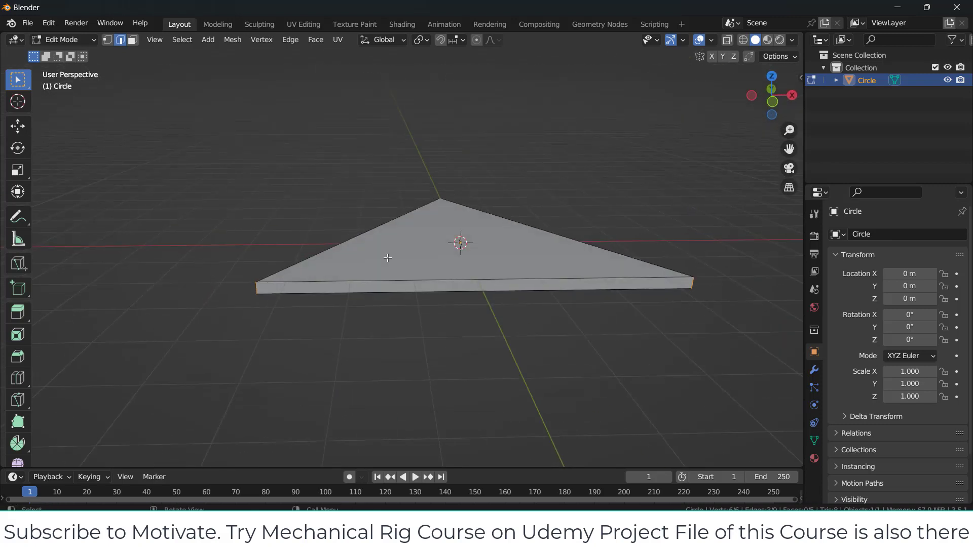
{"action": "key", "text": "KP_7"}
{"action": "scroll", "coordinate": [678, 321], "scroll_direction": "down", "scroll_amount": 3}
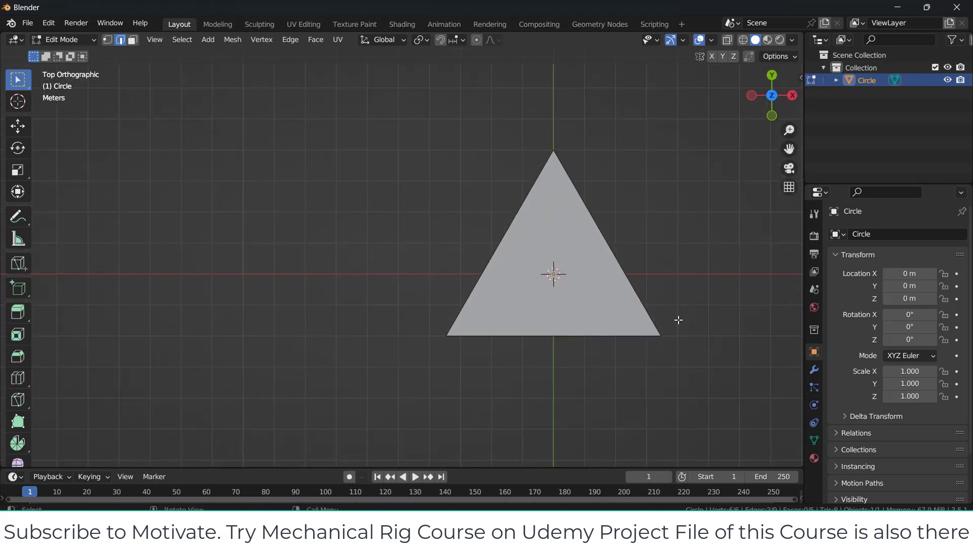
{"action": "key", "text": "ctrl+b"}
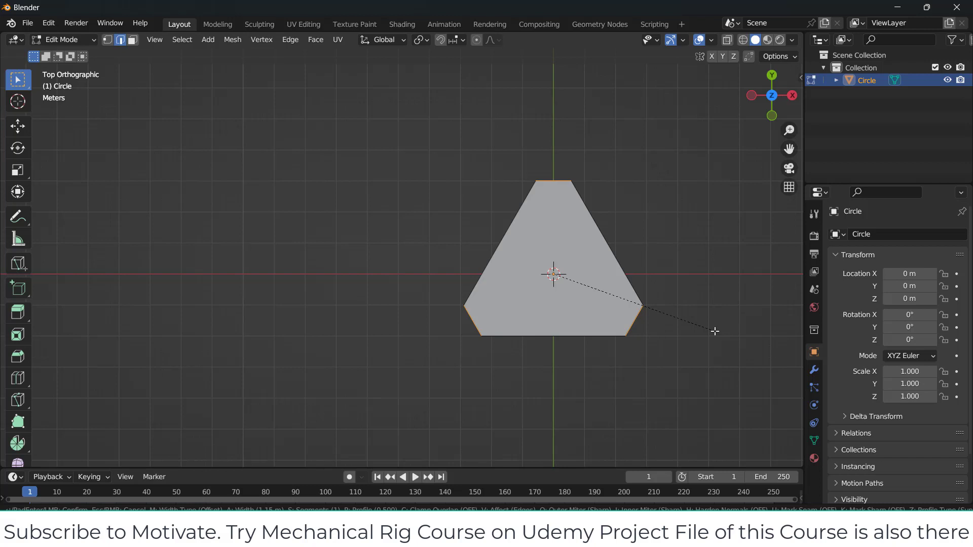
{"action": "left_click", "coordinate": [715, 331]}
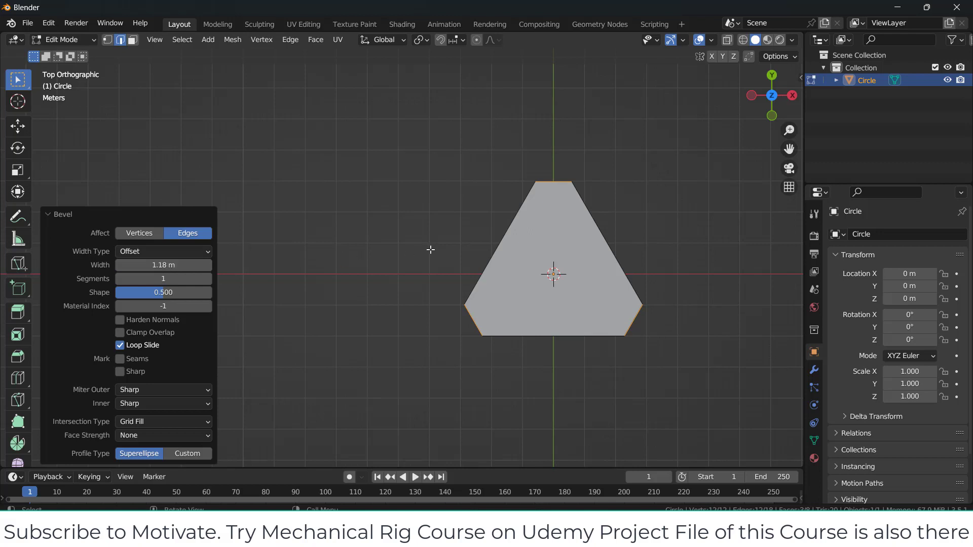
Set the corner bevel width to 1.18 m and return the plate to Object Mode
{"action": "left_click", "coordinate": [126, 264]}
{"action": "type", "text": "1.18"}
{"action": "key", "text": "Return"}
{"action": "left_click", "coordinate": [341, 257]}
{"action": "scroll", "coordinate": [341, 257], "scroll_direction": "up", "scroll_amount": 3}
{"action": "middle_click_drag", "start_coordinate": [342, 256], "coordinate": [511, 198]}
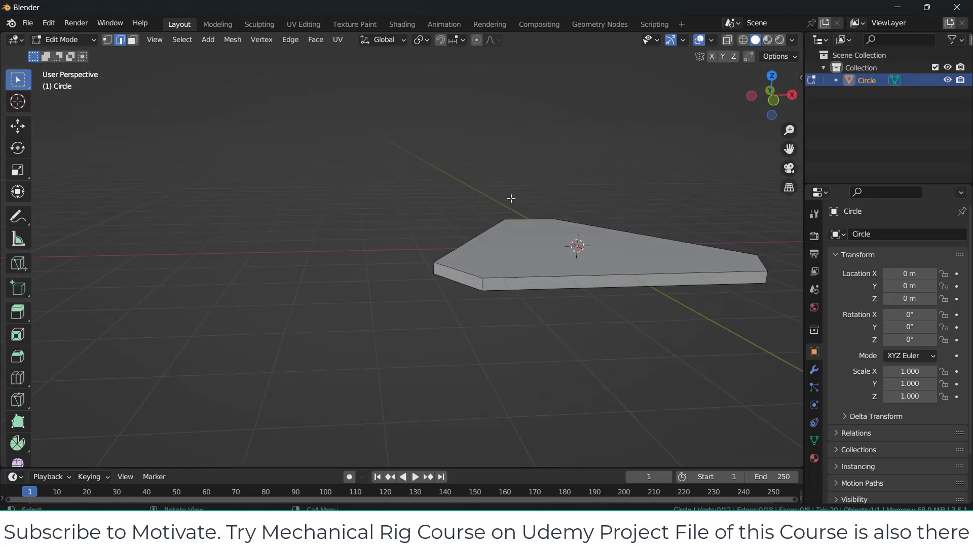
{"action": "scroll", "coordinate": [509, 204], "scroll_direction": "down", "scroll_amount": 2}
{"action": "key", "text": "Tab"}
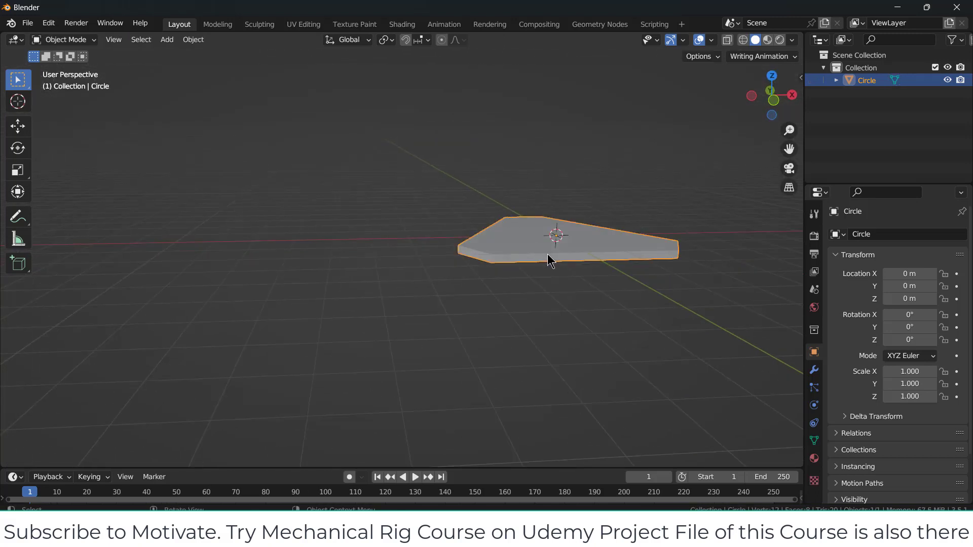
Duplicate the plate in place and move the copy up about 3.77 m along the Z axis
{"action": "key", "text": "shift+d"}
{"action": "right_click", "coordinate": [616, 246]}
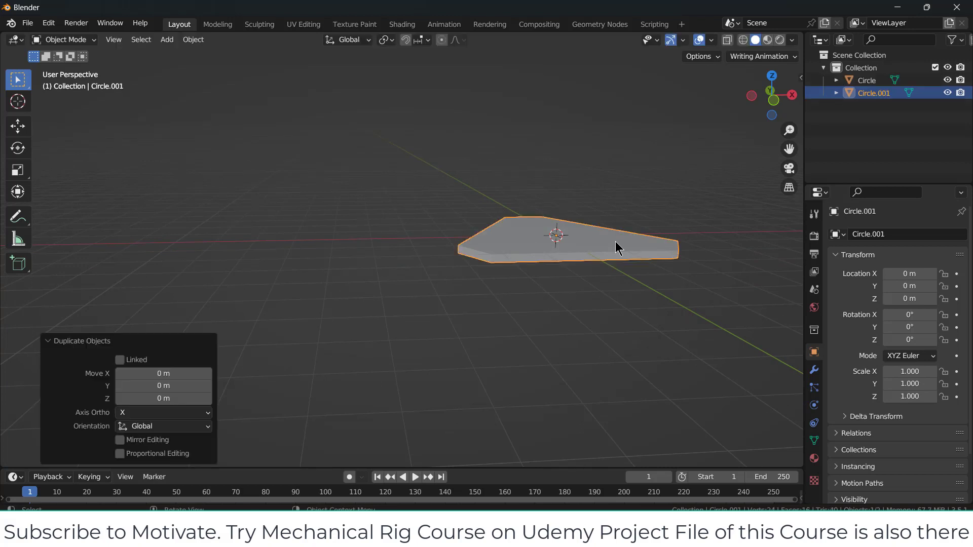
{"action": "key", "text": "g"}
{"action": "key", "text": "z"}
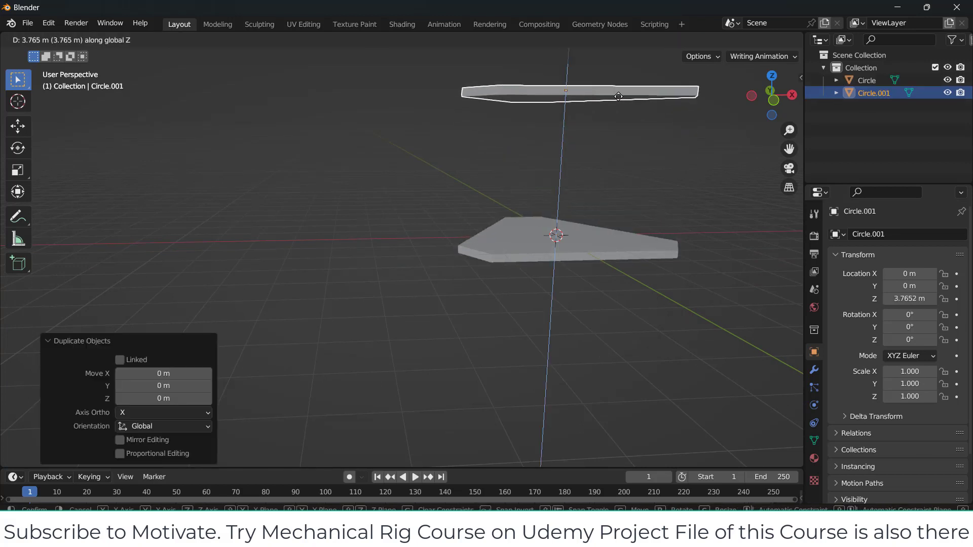
{"action": "left_click", "coordinate": [626, 125]}
Rotate the upper plate 60° about the global Z axis in top view
{"action": "key", "text": "KP_7"}
{"action": "scroll", "coordinate": [627, 193], "scroll_direction": "down", "scroll_amount": 3}
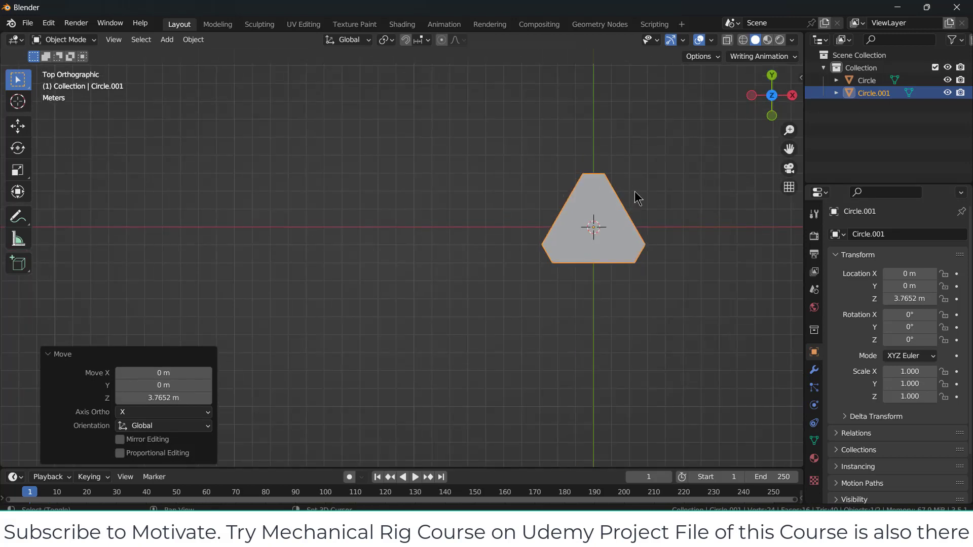
{"action": "middle_click_drag", "start_coordinate": [591, 197], "coordinate": [495, 213], "text": "shift"}
{"action": "scroll", "coordinate": [495, 213], "scroll_direction": "up", "scroll_amount": 3}
{"action": "key", "text": "r"}
{"action": "key", "text": "z"}
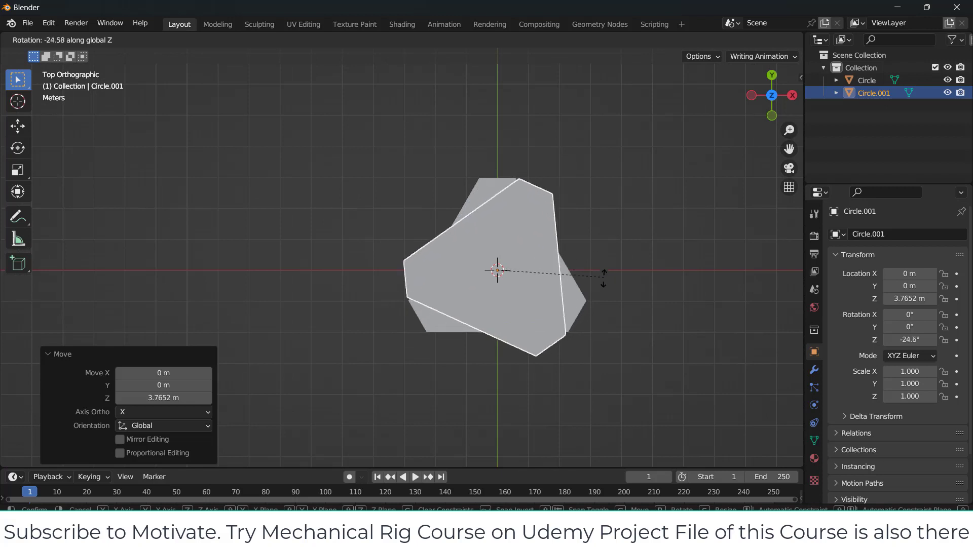
{"action": "type", "text": "60"}
{"action": "key", "text": "Return"}
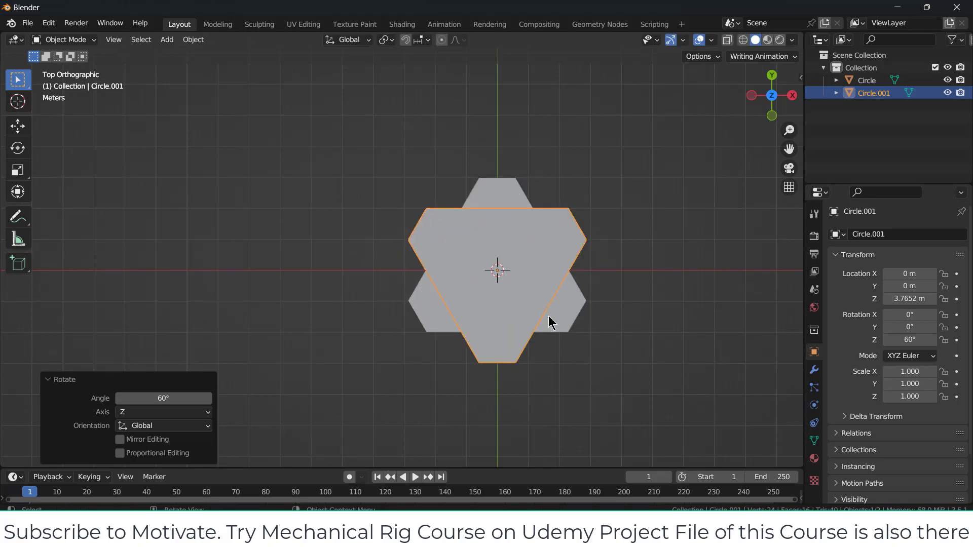
Scale the upper plate uniformly to 0.7 and deselect everything
{"action": "type", "text": "s.5"}
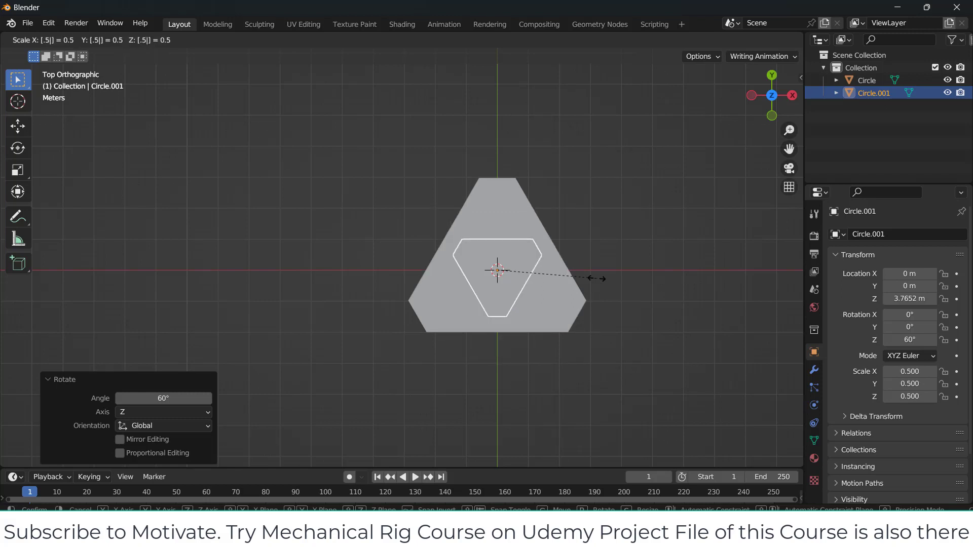
{"action": "key", "text": "Escape"}
{"action": "type", "text": "s."}
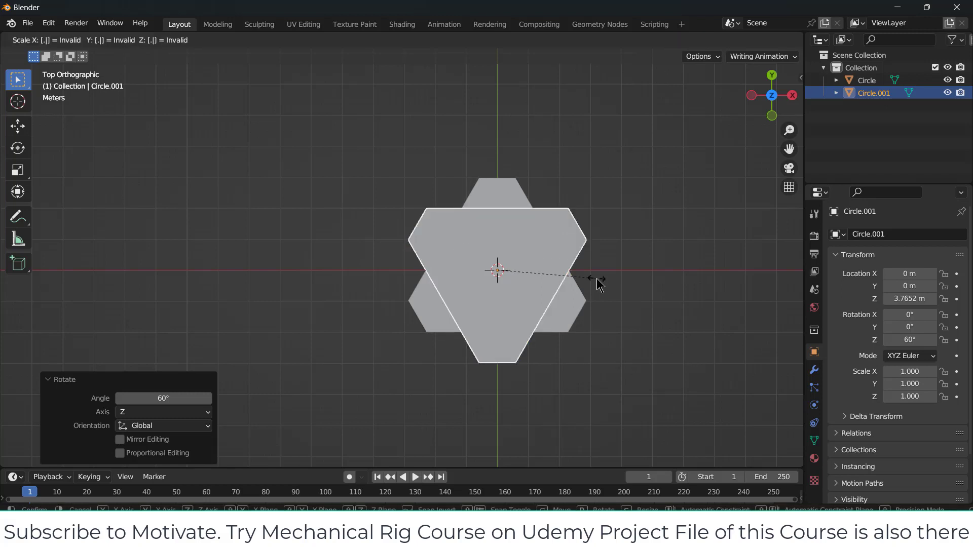
{"action": "type", "text": "7"}
{"action": "key", "text": "Return"}
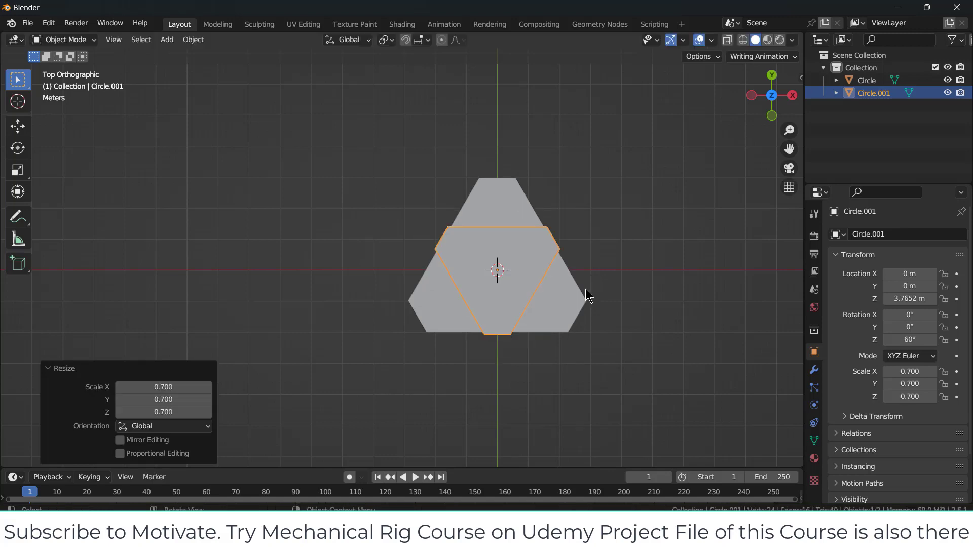
{"action": "middle_click_drag", "start_coordinate": [578, 284], "coordinate": [610, 193]}
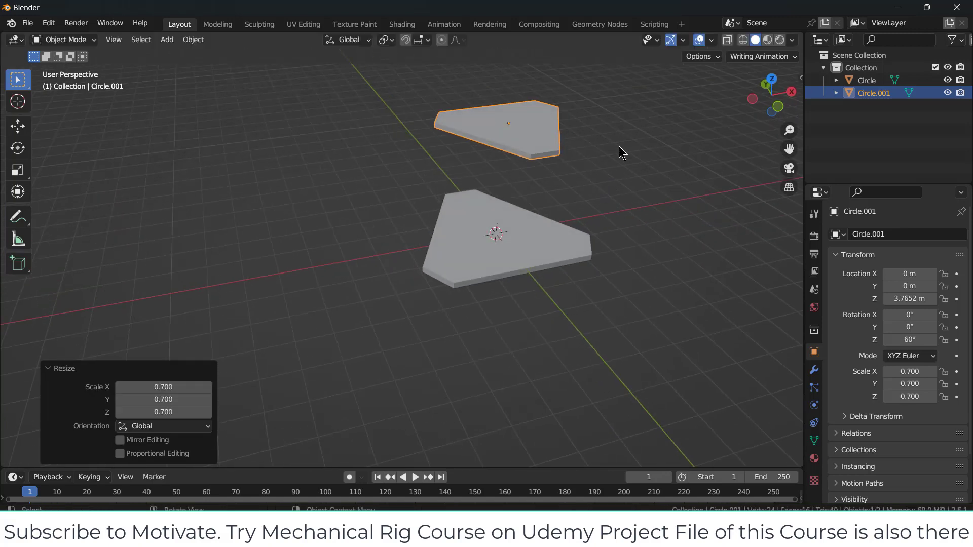
{"action": "key", "text": "alt+a"}
Add a UV sphere at the world origin in front view
{"action": "middle_click_drag", "start_coordinate": [521, 157], "coordinate": [450, 317]}
{"action": "scroll", "coordinate": [451, 318], "scroll_direction": "up", "scroll_amount": 4}
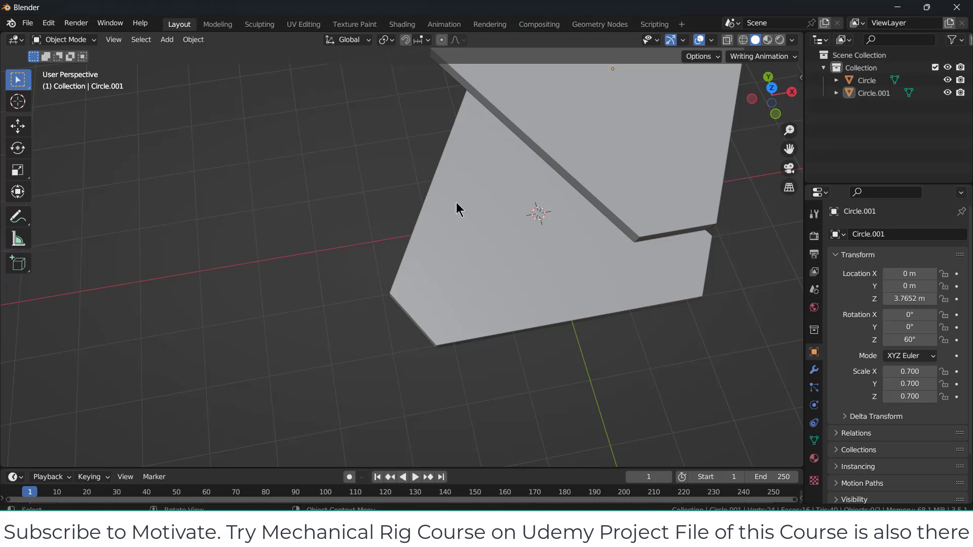
{"action": "scroll", "coordinate": [456, 207], "scroll_direction": "down", "scroll_amount": 3}
{"action": "middle_click_drag", "start_coordinate": [465, 202], "coordinate": [476, 182]}
{"action": "key", "text": "KP_1"}
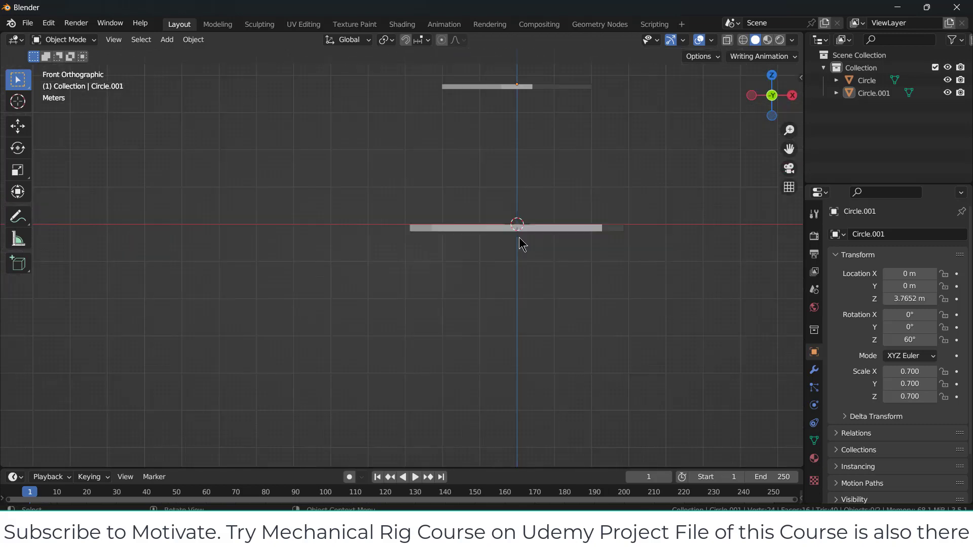
{"action": "left_click", "coordinate": [167, 39]}
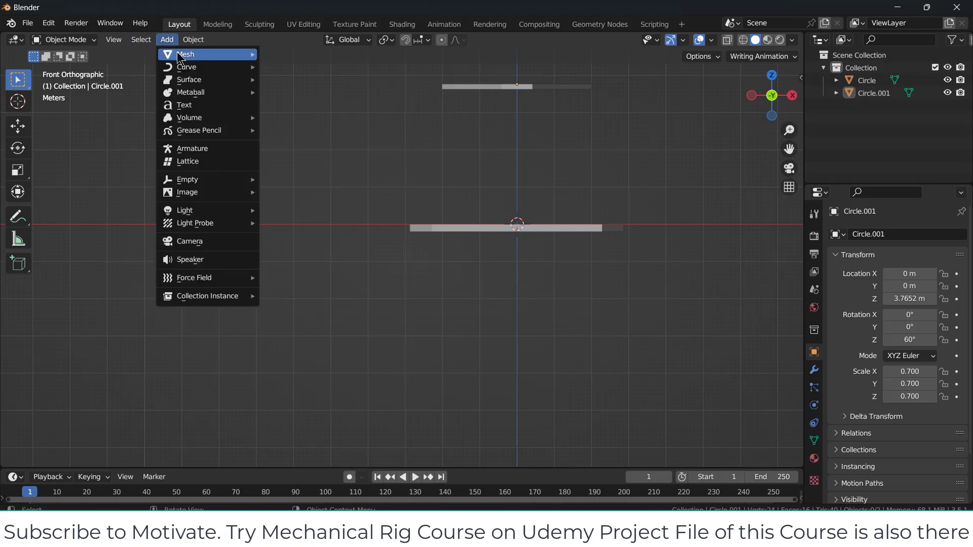
{"action": "mouse_move", "coordinate": [179, 58]}
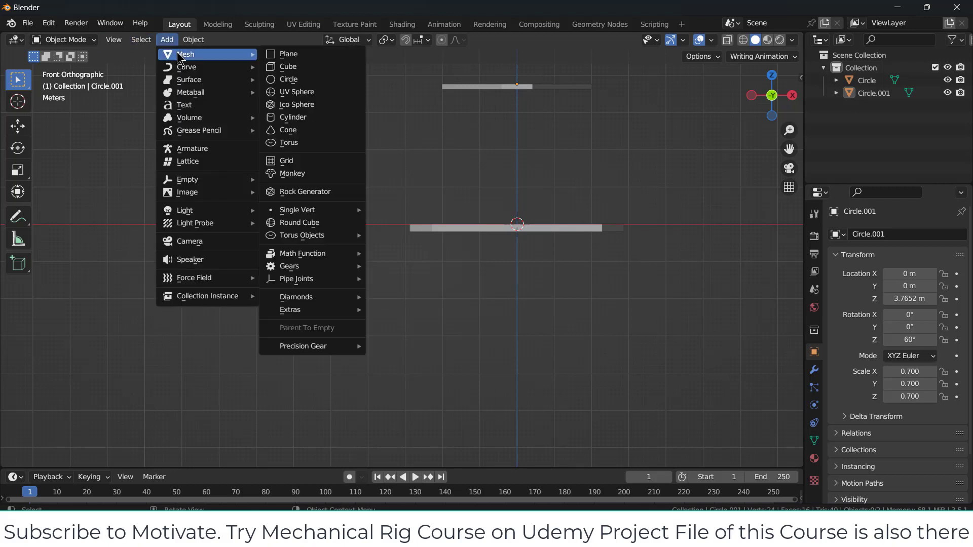
{"action": "left_click", "coordinate": [287, 92]}
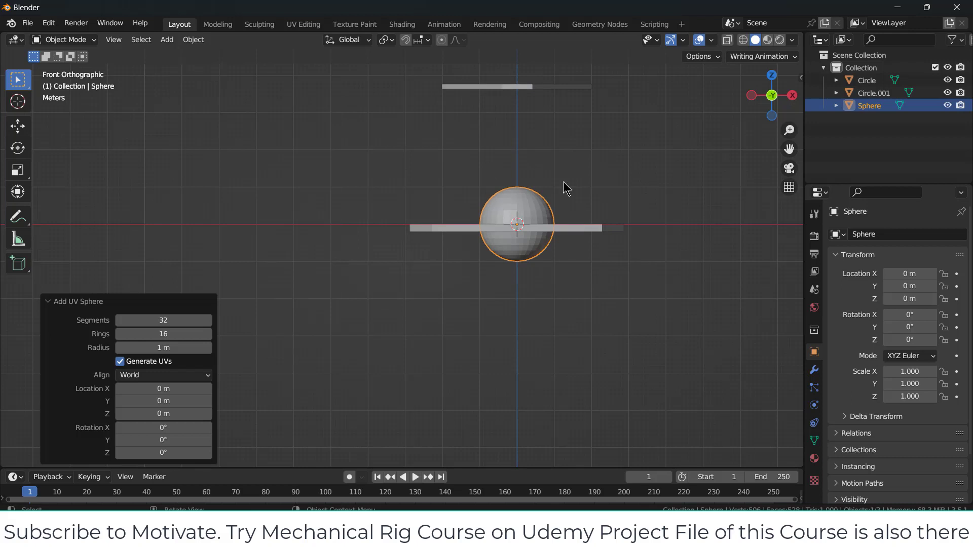
Set the new sphere's radius to 0.1 m
{"action": "scroll", "coordinate": [501, 209], "scroll_direction": "up", "scroll_amount": 3}
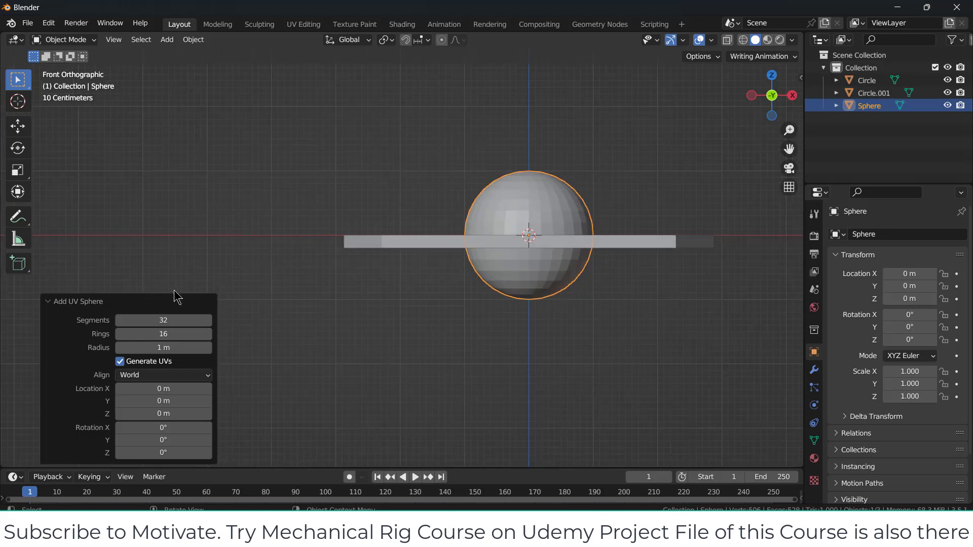
{"action": "left_click", "coordinate": [175, 348]}
{"action": "key", "text": "BackSpace"}
{"action": "type", "text": ".1"}
{"action": "key", "text": "Return"}
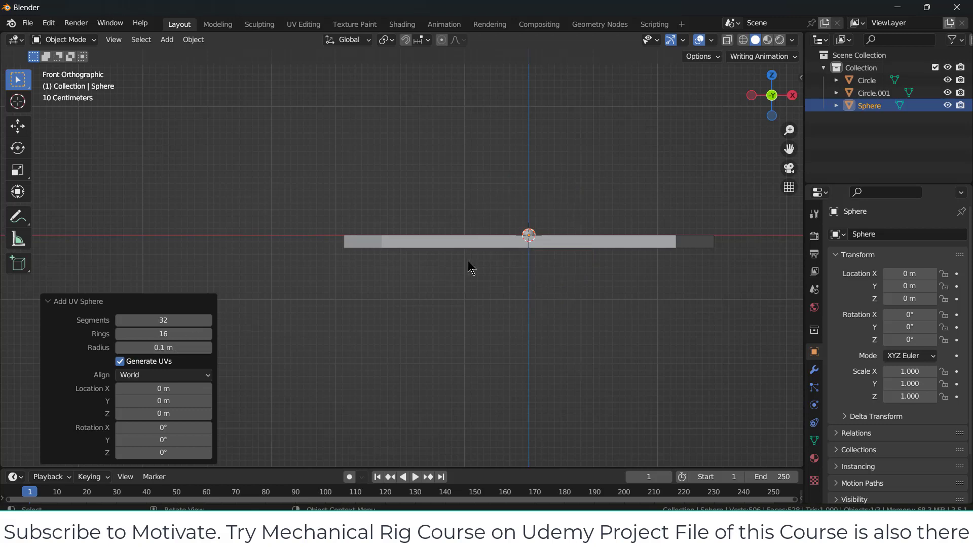
Enter Edit Mode on the small sphere and show it in wireframe shading with X-ray on
{"action": "scroll", "coordinate": [536, 226], "scroll_direction": "up", "scroll_amount": 4}
{"action": "scroll", "coordinate": [536, 226], "scroll_direction": "down", "scroll_amount": 5}
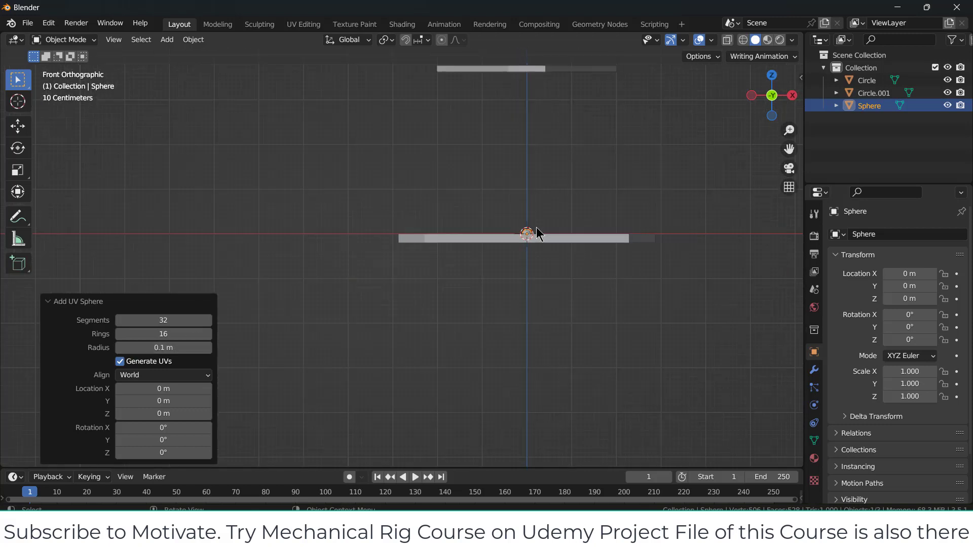
{"action": "middle_click_drag", "start_coordinate": [537, 230], "coordinate": [518, 294], "text": "shift"}
{"action": "scroll", "coordinate": [517, 294], "scroll_direction": "up", "scroll_amount": 6}
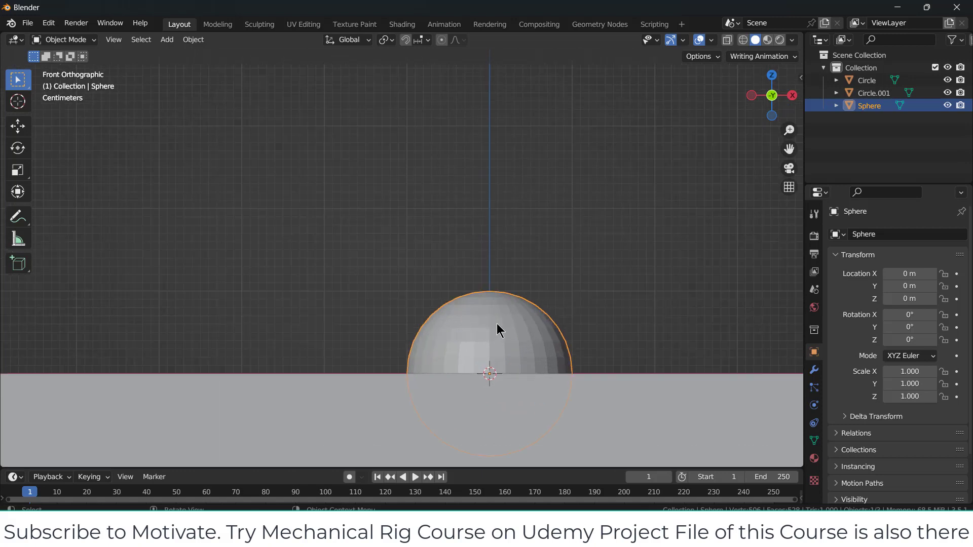
{"action": "key", "text": "Tab"}
{"action": "left_click", "coordinate": [727, 39]}
{"action": "left_click", "coordinate": [743, 40]}
Select only the sphere's top cap and flatten it by scaling it to 0 along Z
{"action": "key", "text": "alt+a"}
{"action": "key", "text": "b"}
{"action": "left_click_drag", "start_coordinate": [384, 246], "coordinate": [600, 318]}
{"action": "type", "text": "sz"}
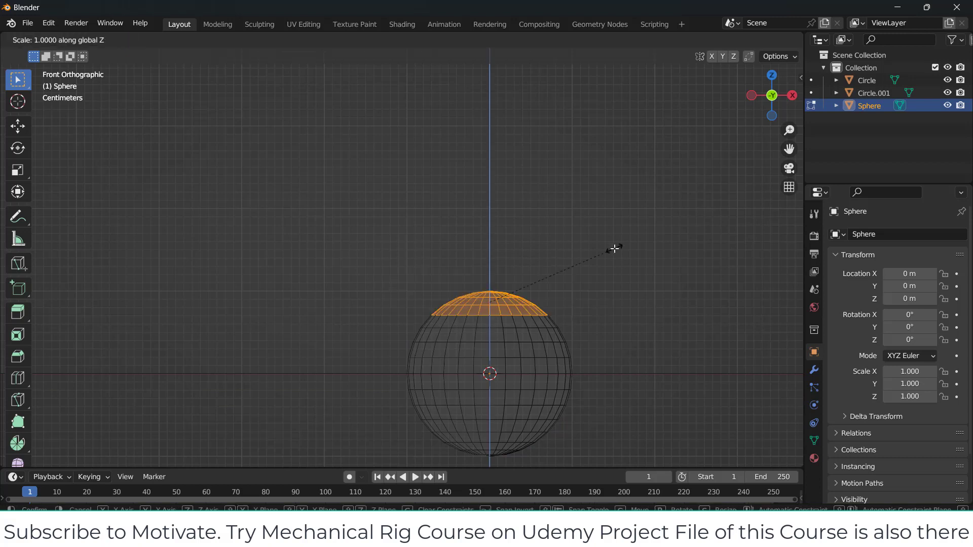
{"action": "type", "text": "0"}
{"action": "key", "text": "Return"}
Extrude the flattened cap upward about 0.116 m along Z to form the ball joint's neck
{"action": "scroll", "coordinate": [614, 248], "scroll_direction": "down", "scroll_amount": 3}
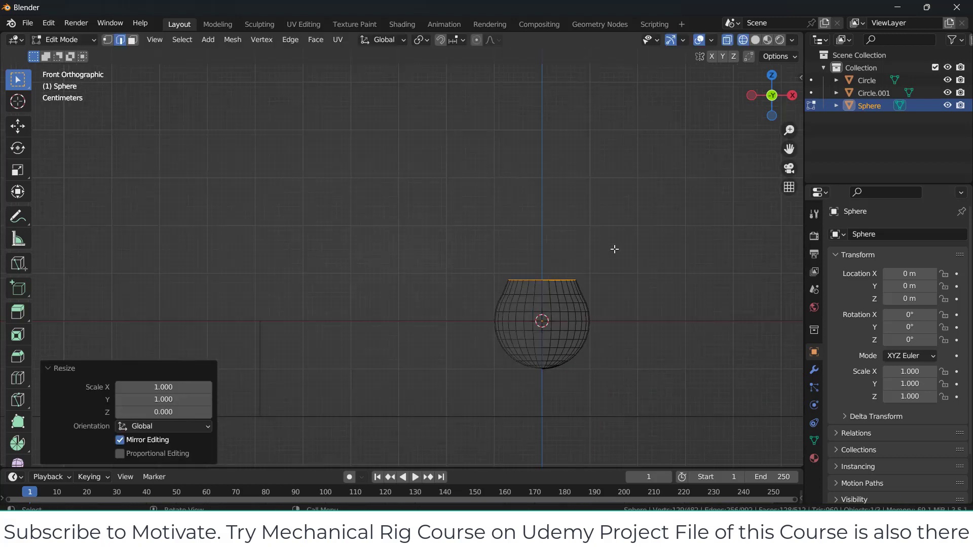
{"action": "key", "text": "e"}
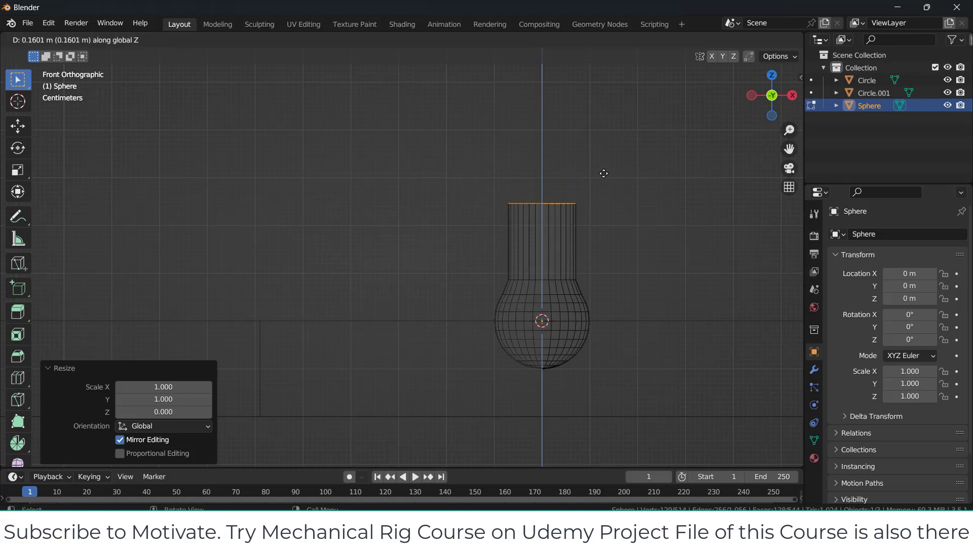
{"action": "left_click", "coordinate": [605, 193]}
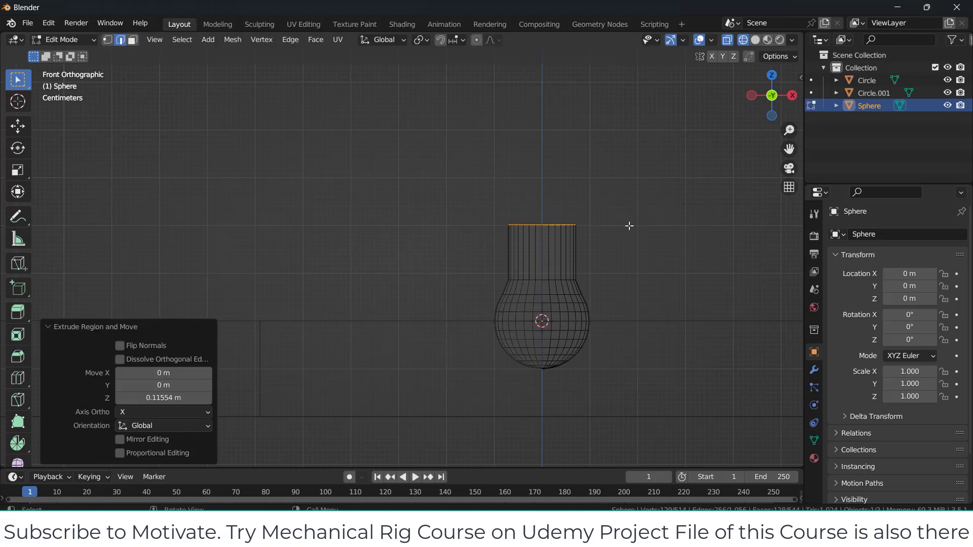
Extrude the neck's top almost in place and scale it up by about 1.734 to form a wider rim
{"action": "key", "text": "e"}
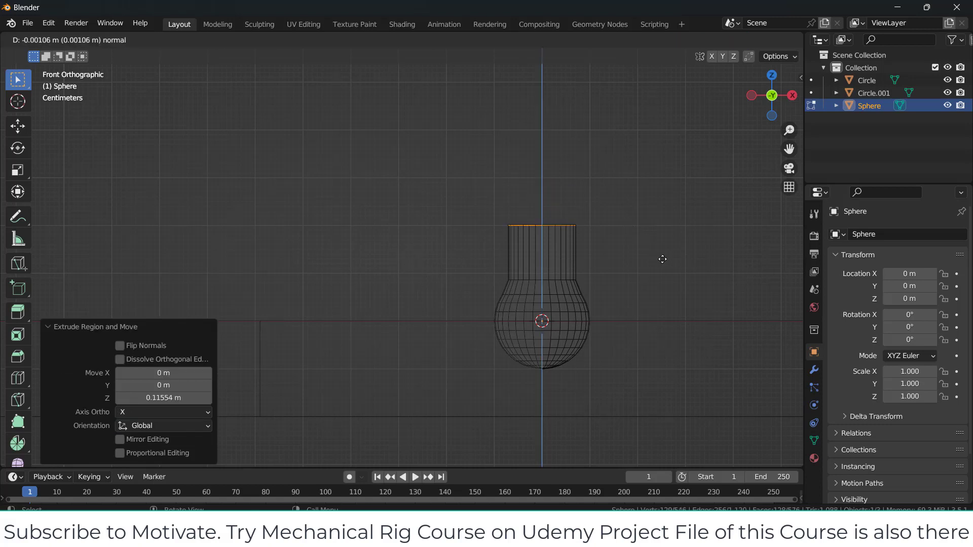
{"action": "left_click", "coordinate": [662, 259]}
{"action": "key", "text": "s"}
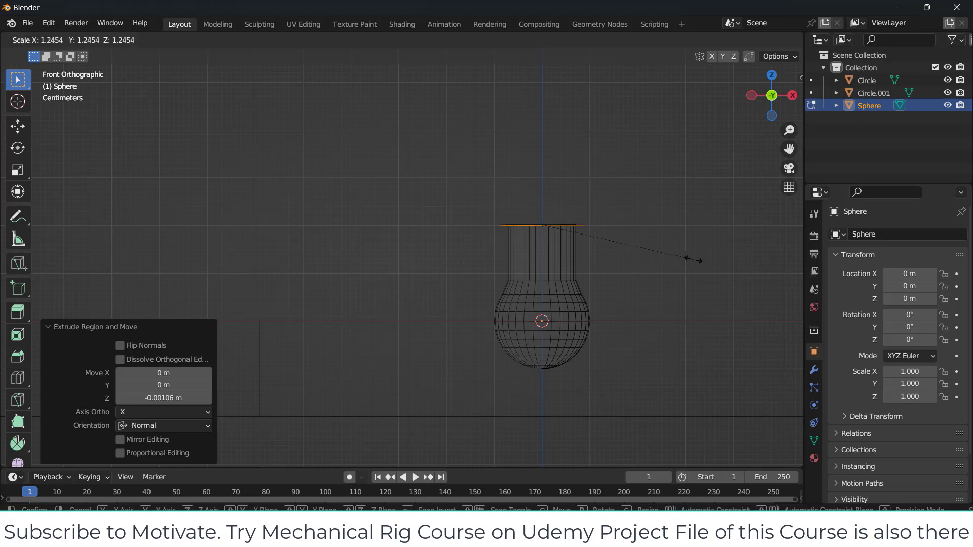
{"action": "left_click", "coordinate": [695, 261]}
Extrude the widened rim upward about 1.45 m along Z to form the outer cylinder of the leg
{"action": "scroll", "coordinate": [696, 260], "scroll_direction": "down", "scroll_amount": 6}
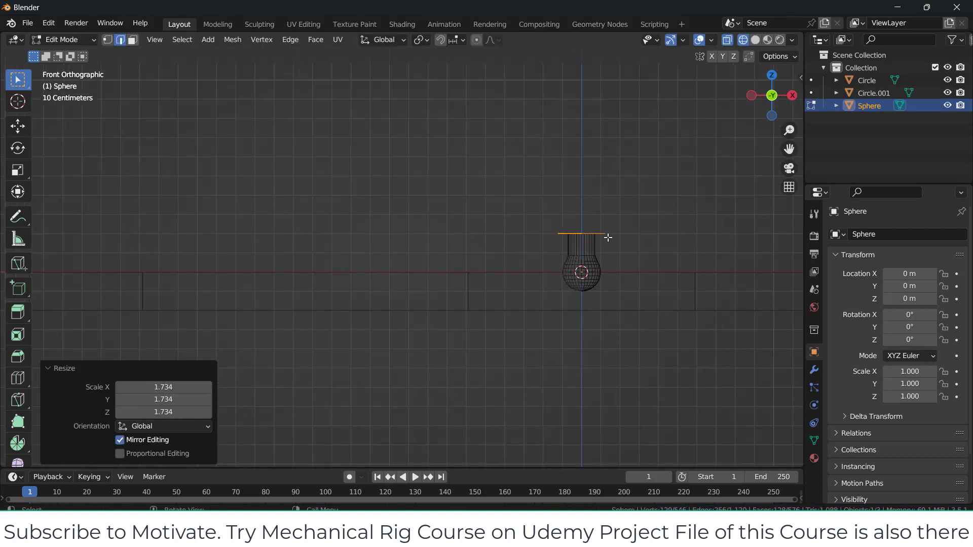
{"action": "key", "text": "e"}
{"action": "key", "text": "z"}
{"action": "left_click", "coordinate": [616, 92]}
Raise the cylinder's top end another 0.89 m or so along Z and return to Object Mode
{"action": "scroll", "coordinate": [625, 129], "scroll_direction": "down", "scroll_amount": 3}
{"action": "middle_click_drag", "start_coordinate": [625, 130], "coordinate": [553, 317], "text": "shift"}
{"action": "key", "text": "e"}
{"action": "key", "text": "z"}
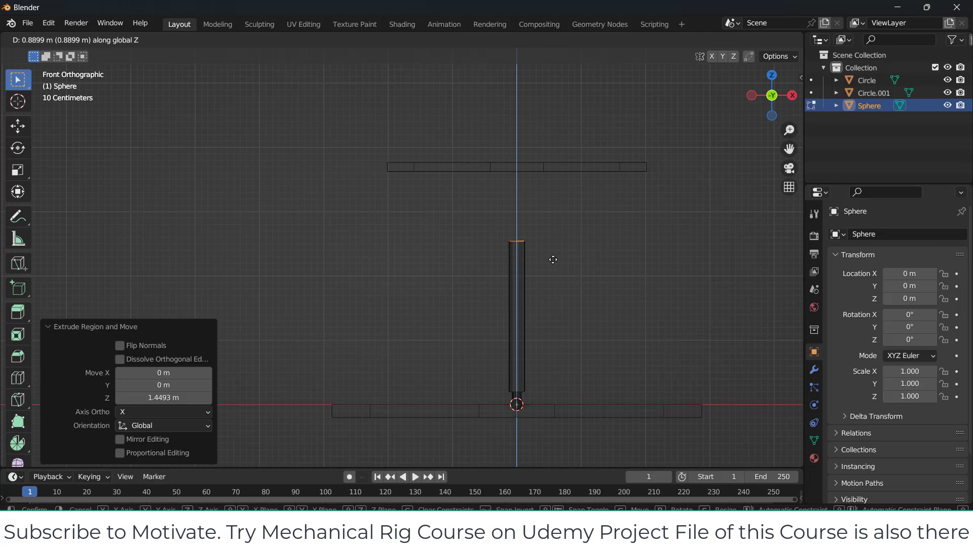
{"action": "left_click", "coordinate": [553, 260]}
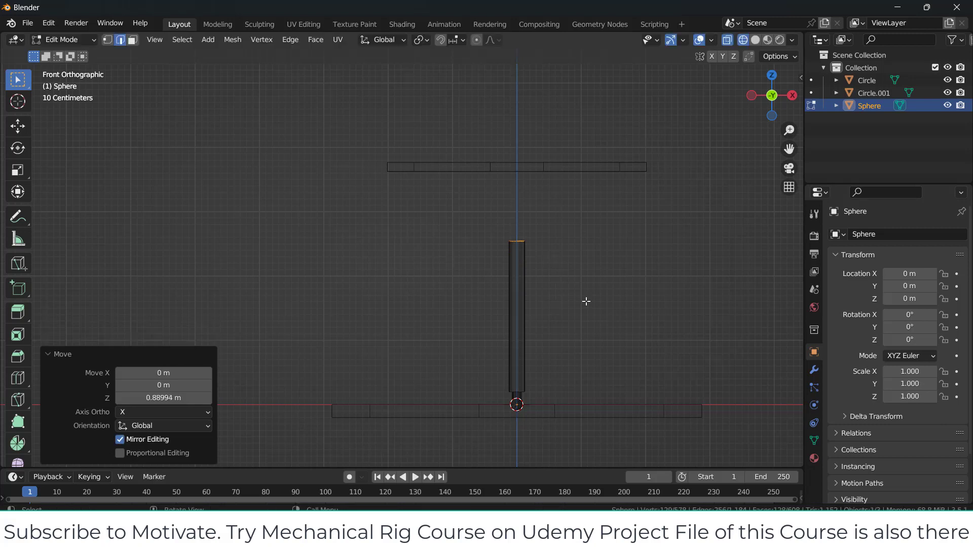
{"action": "key", "text": "Tab"}
{"action": "key", "text": "Tab"}
{"action": "key", "text": "Tab"}
Add a second UV sphere with 0.1 m radius and set its Z location to 3.56 m, near the upper plate
{"action": "left_click", "coordinate": [167, 40]}
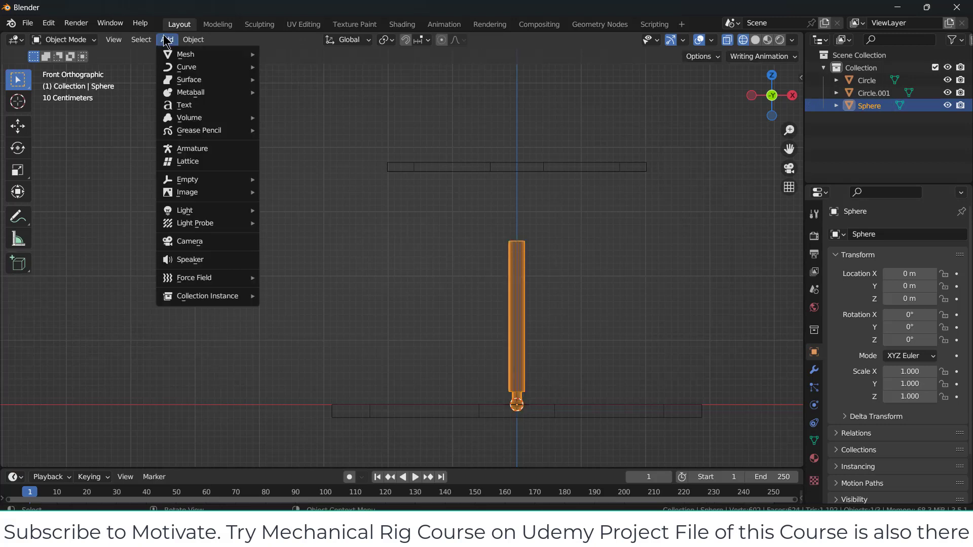
{"action": "mouse_move", "coordinate": [175, 55]}
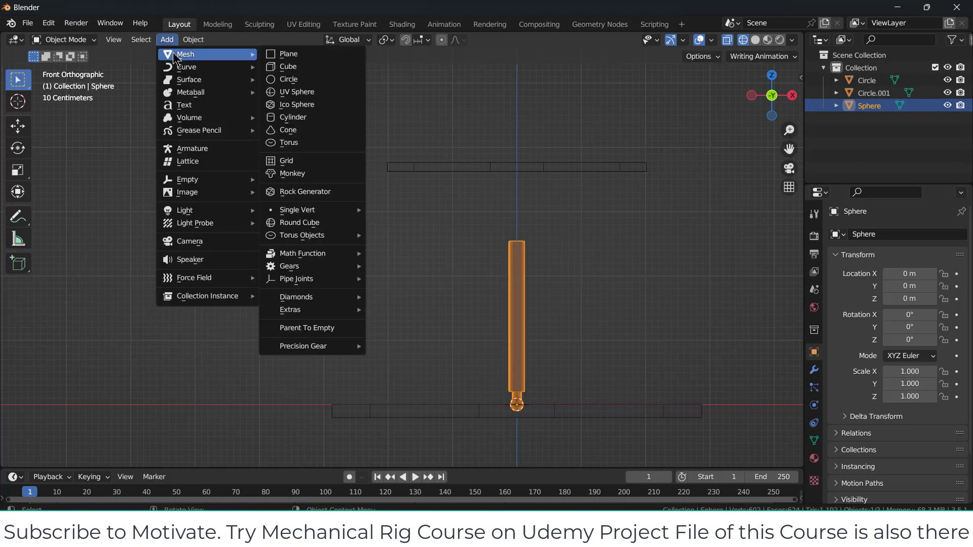
{"action": "left_click", "coordinate": [296, 94]}
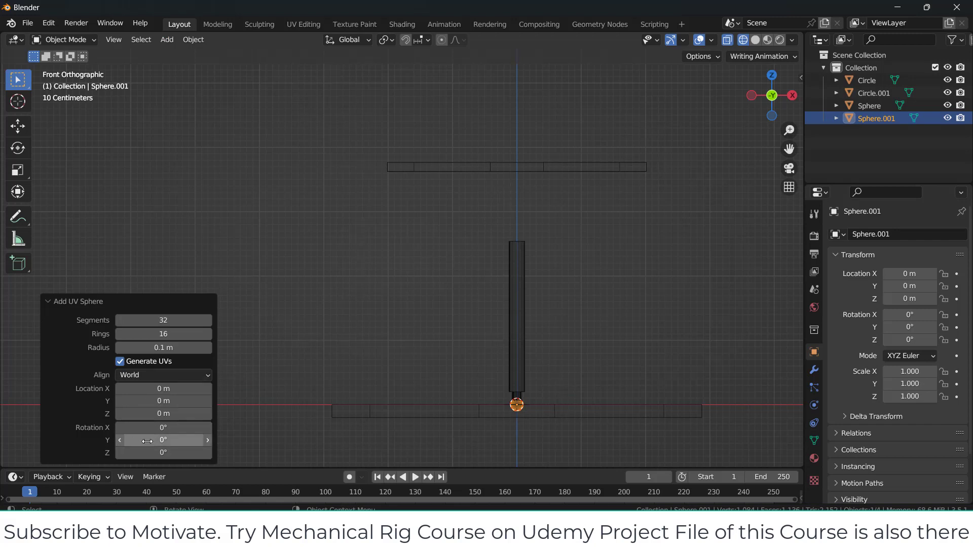
{"action": "left_click_drag", "start_coordinate": [168, 413], "coordinate": [602, 263]}
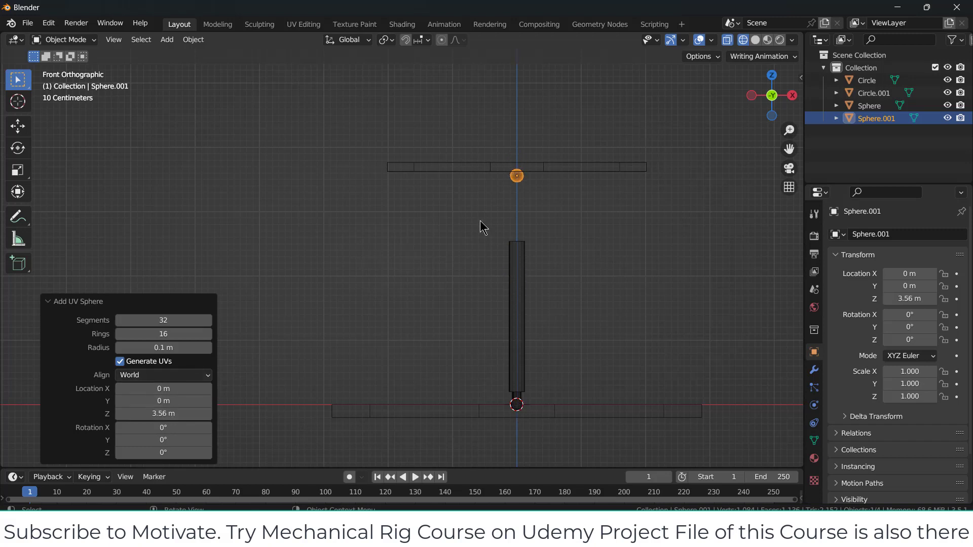
In Edit Mode, select the upper sphere's bottom cap and flatten it by scaling it to 0 along Z
{"action": "scroll", "coordinate": [486, 202], "scroll_direction": "up", "scroll_amount": 5}
{"action": "scroll", "coordinate": [560, 158], "scroll_direction": "up", "scroll_amount": 7}
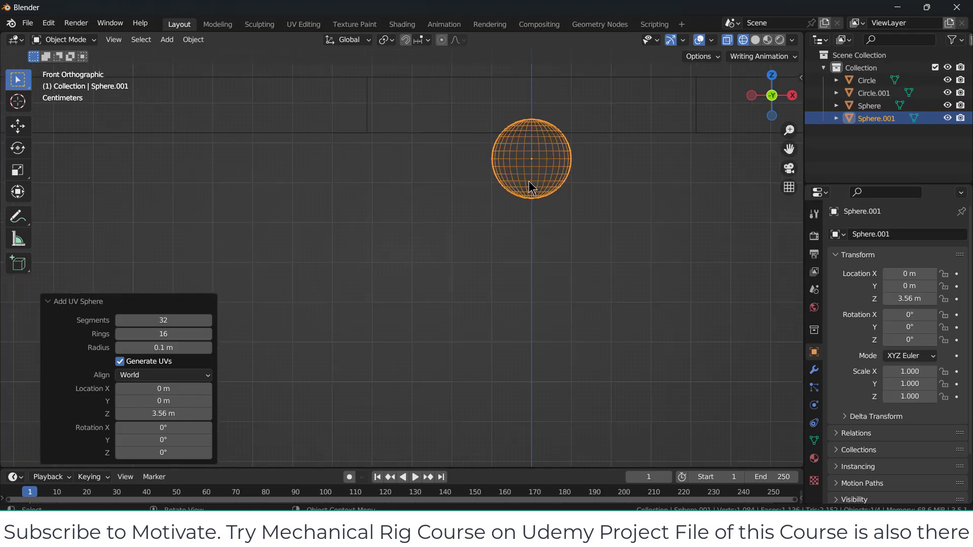
{"action": "key", "text": "Tab"}
{"action": "key", "text": "alt+a"}
{"action": "left_click_drag", "start_coordinate": [498, 191], "coordinate": [647, 238]}
{"action": "type", "text": "sz0"}
{"action": "key", "text": "Return"}
Extrude the flattened bottom cap down about 2.72 m to form a piston rod inside the cylinder
{"action": "scroll", "coordinate": [645, 240], "scroll_direction": "down", "scroll_amount": 4}
{"action": "scroll", "coordinate": [643, 239], "scroll_direction": "down", "scroll_amount": 3}
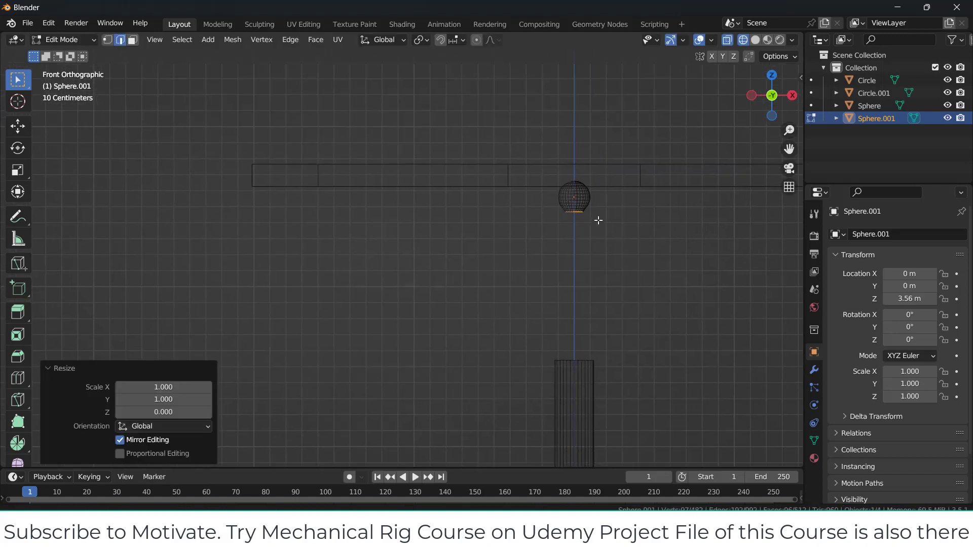
{"action": "key", "text": "e"}
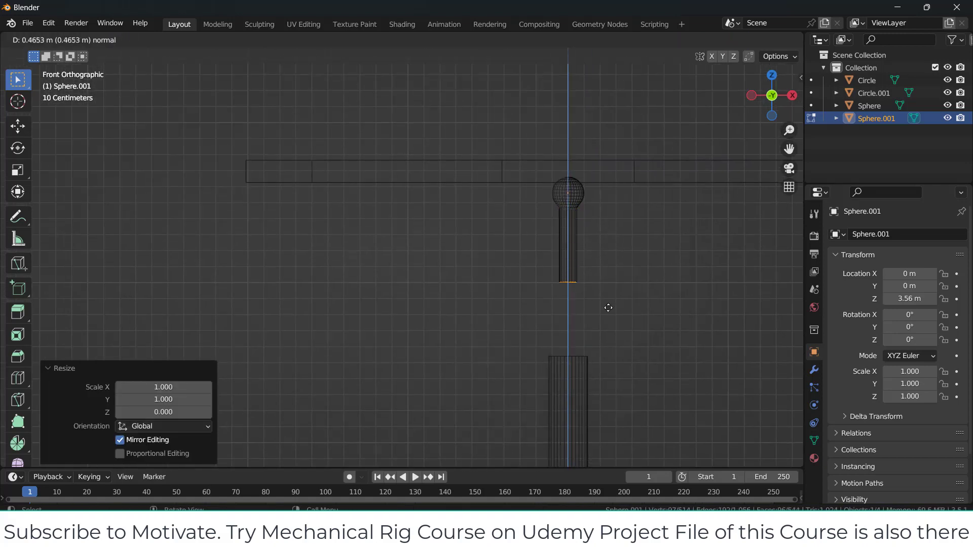
{"action": "left_click", "coordinate": [634, 223]}
{"action": "scroll", "coordinate": [640, 217], "scroll_direction": "down", "scroll_amount": 4}
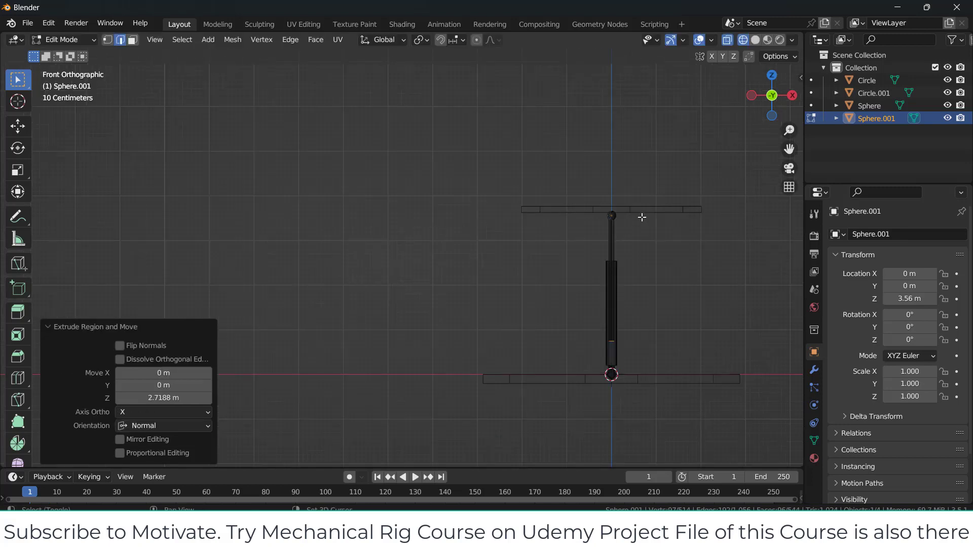
Lower the rod's bottom end slightly along Z and return to Object Mode
{"action": "scroll", "coordinate": [605, 202], "scroll_direction": "up", "scroll_amount": 3}
{"action": "key", "text": "g"}
{"action": "key", "text": "z"}
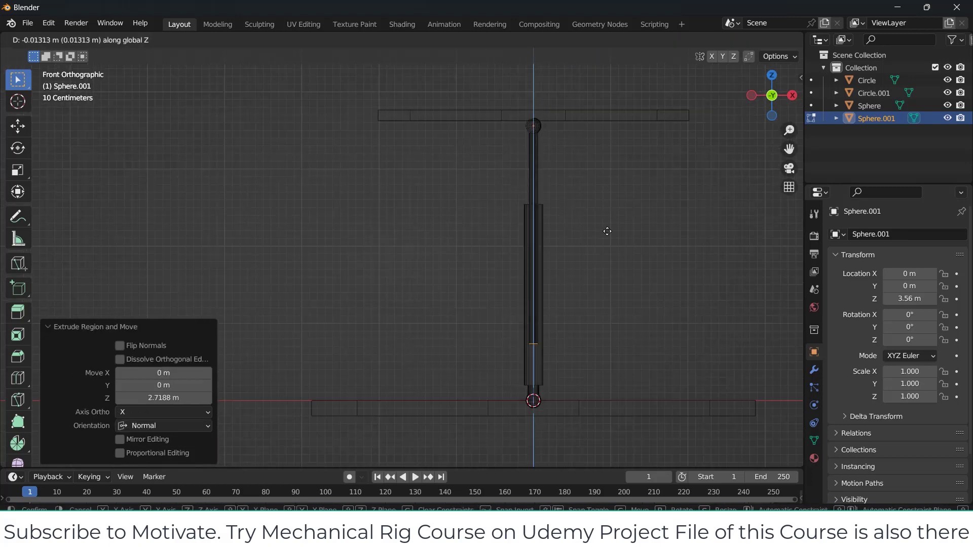
{"action": "left_click", "coordinate": [608, 245]}
{"action": "key", "text": "Tab"}
{"action": "scroll", "coordinate": [549, 143], "scroll_direction": "up", "scroll_amount": 4}
{"action": "scroll", "coordinate": [522, 151], "scroll_direction": "up", "scroll_amount": 2}
{"action": "scroll", "coordinate": [531, 146], "scroll_direction": "up", "scroll_amount": 1}
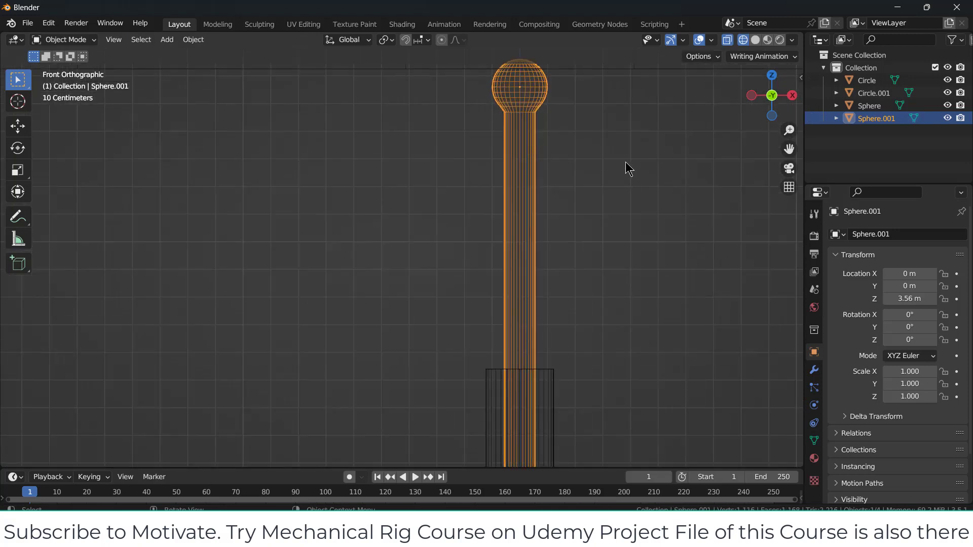
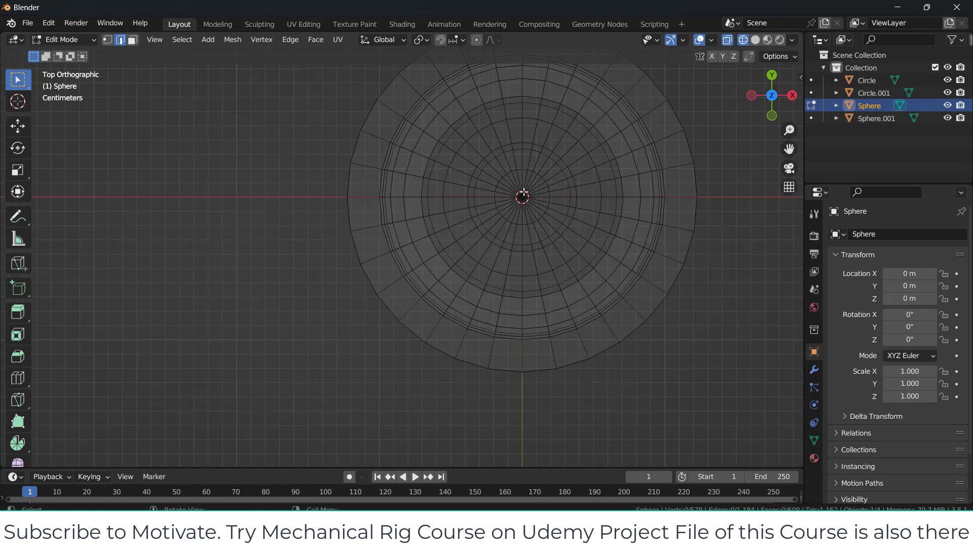
Switch the cylinder's mesh to vertex selection and display it in solid shading with X-ray off
{"action": "key", "text": "3"}
{"action": "key", "text": "1"}
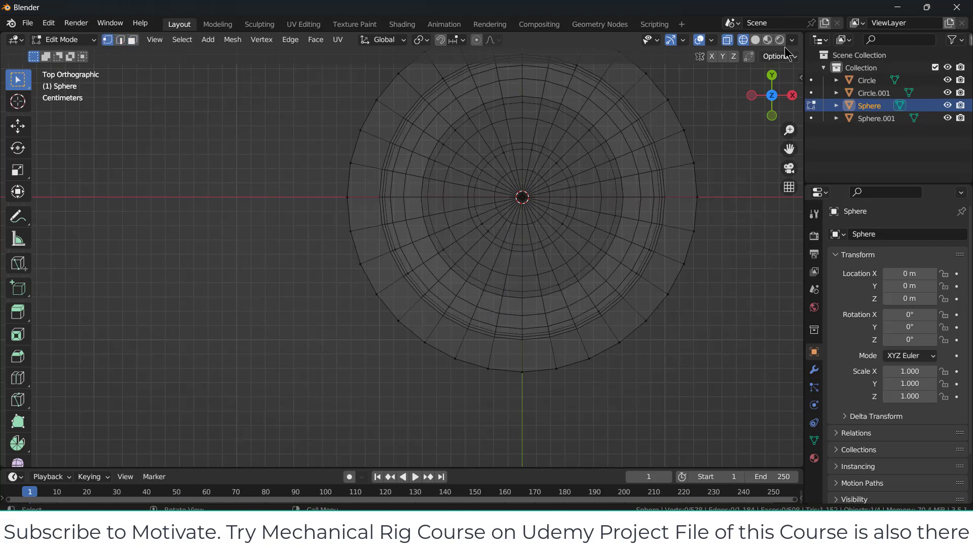
{"action": "left_click", "coordinate": [728, 41]}
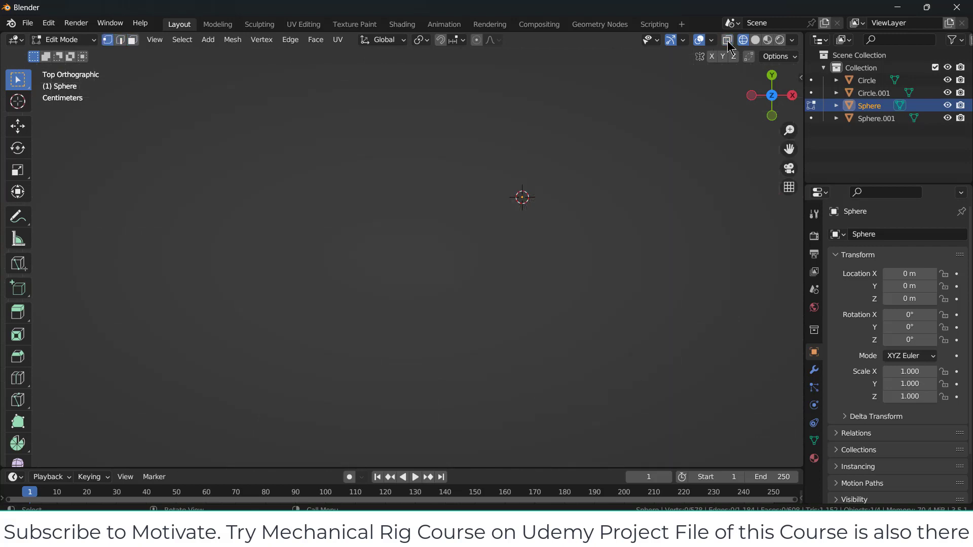
{"action": "left_click", "coordinate": [755, 40]}
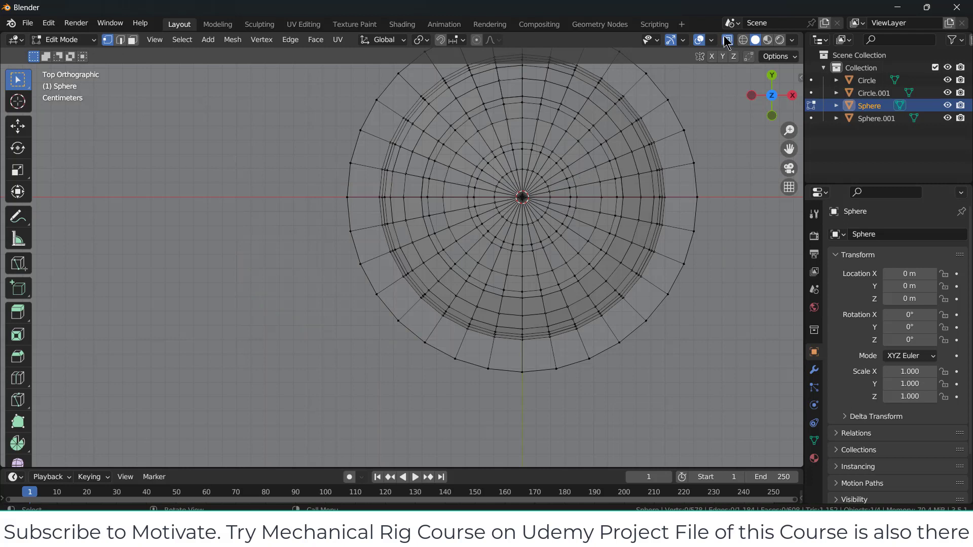
{"action": "left_click", "coordinate": [728, 41]}
Hide both plates, Circle.001 and Circle, to expose the leg in top view
{"action": "scroll", "coordinate": [629, 137], "scroll_direction": "down", "scroll_amount": 6}
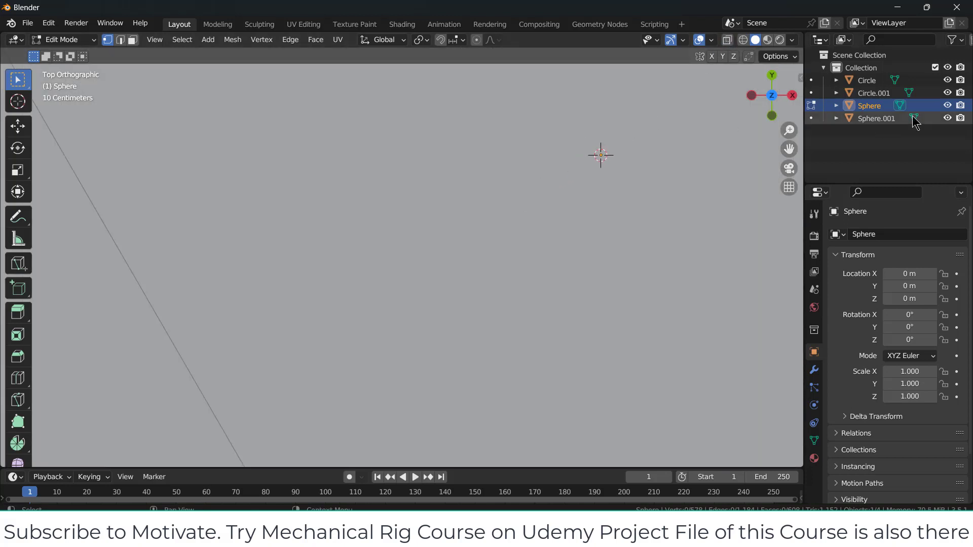
{"action": "left_click", "coordinate": [947, 93]}
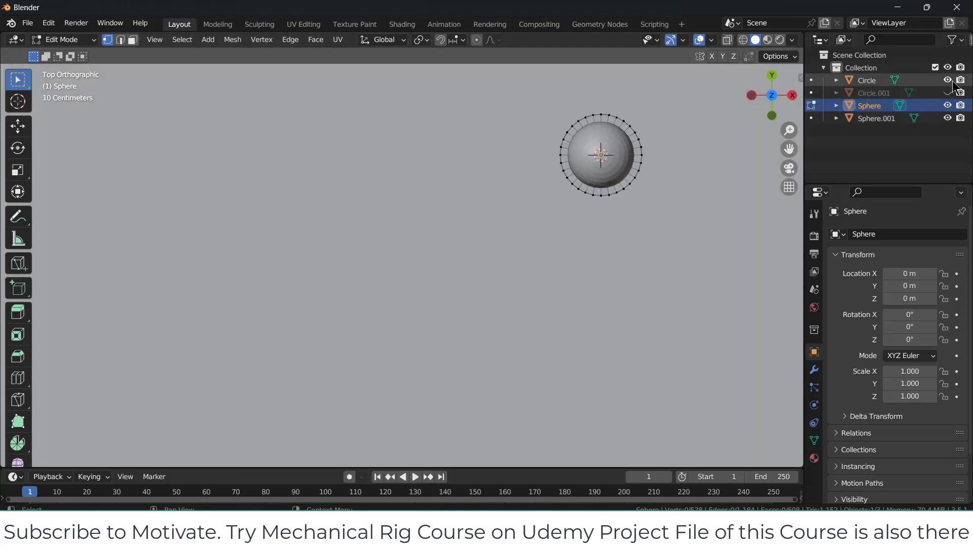
{"action": "left_click", "coordinate": [947, 80]}
{"action": "scroll", "coordinate": [775, 117], "scroll_direction": "up", "scroll_amount": 3}
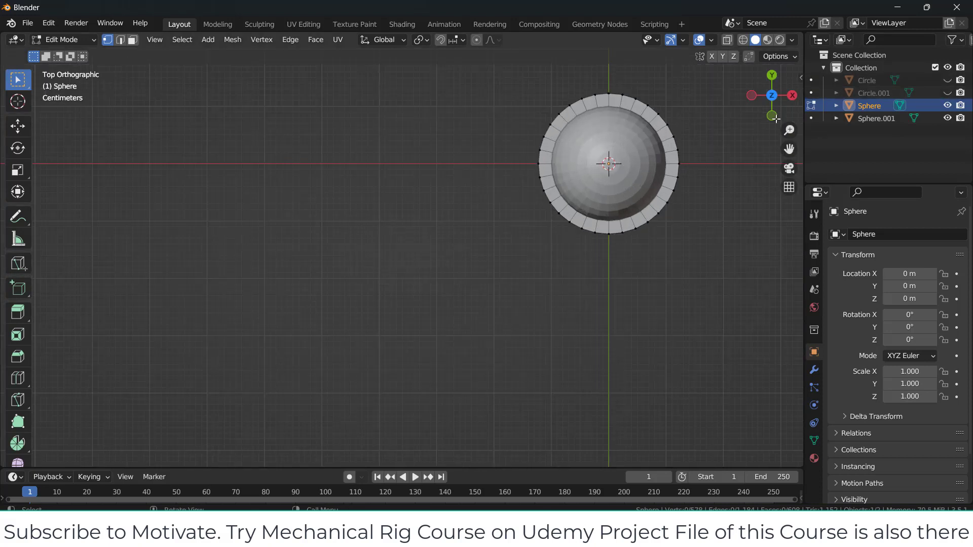
Hide the piston rod Sphere.001 and circle-select the two inner rings of faces on the cylinder's top cap in face mode
{"action": "left_click", "coordinate": [947, 118]}
{"action": "scroll", "coordinate": [669, 171], "scroll_direction": "up", "scroll_amount": 4}
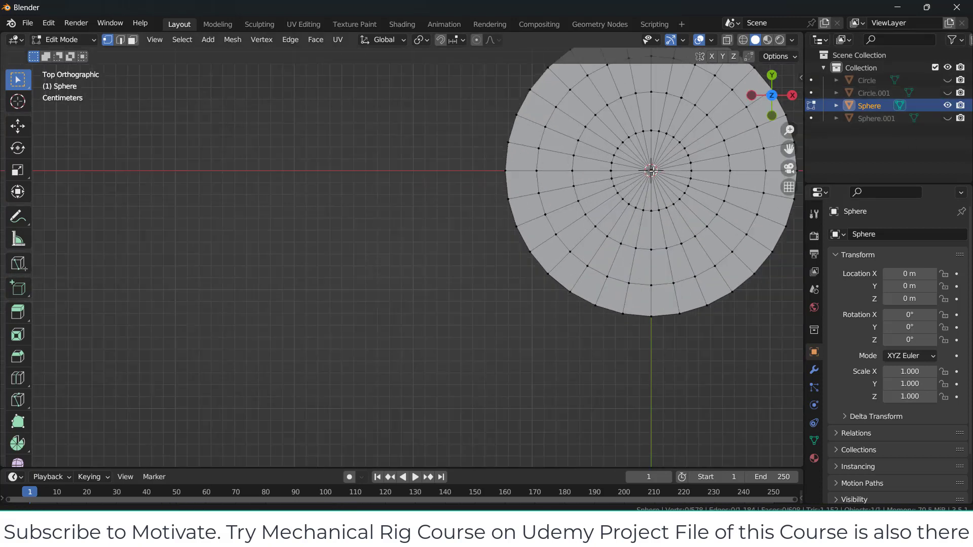
{"action": "middle_click_drag", "start_coordinate": [669, 170], "coordinate": [582, 186], "text": "shift"}
{"action": "scroll", "coordinate": [578, 186], "scroll_direction": "up", "scroll_amount": 1}
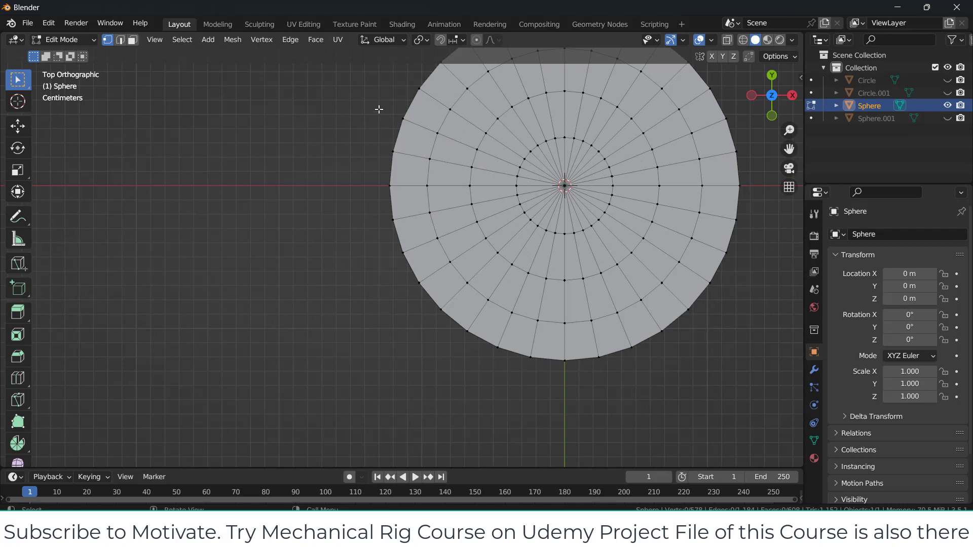
{"action": "key", "text": "3"}
{"action": "key", "text": "c"}
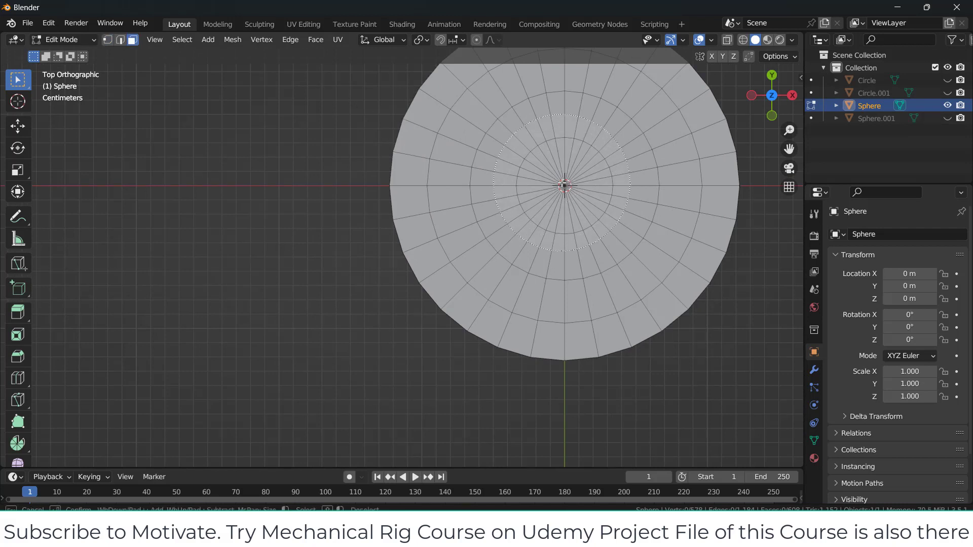
{"action": "scroll", "coordinate": [564, 185], "scroll_direction": "up", "scroll_amount": 3}
{"action": "left_click", "coordinate": [565, 186]}
{"action": "right_click", "coordinate": [564, 186]}
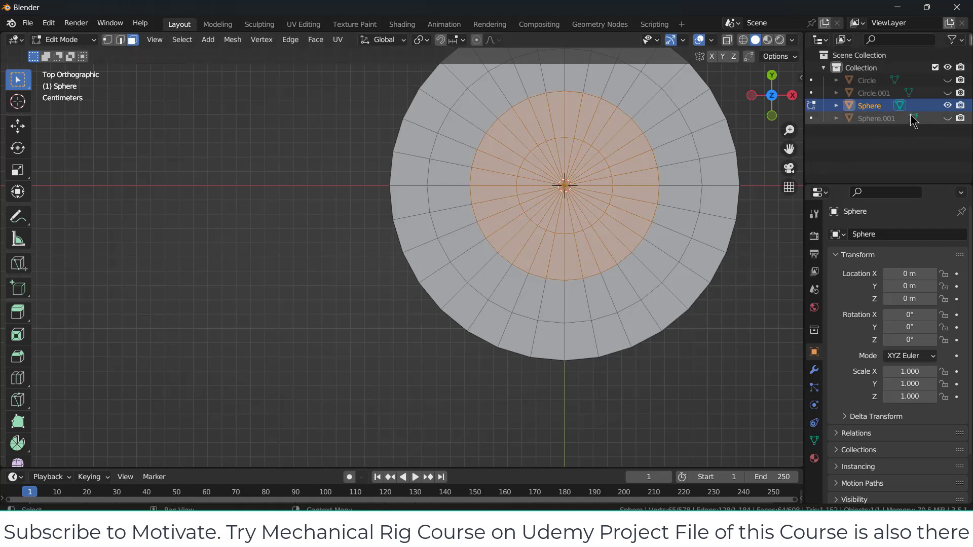
Show Sphere.001 again and extrude the selected cap faces down about 2.1 m along Z to hollow the cylinder
{"action": "left_click", "coordinate": [947, 118]}
{"action": "middle_click_drag", "start_coordinate": [562, 185], "coordinate": [652, 212]}
{"action": "scroll", "coordinate": [652, 212], "scroll_direction": "down", "scroll_amount": 3}
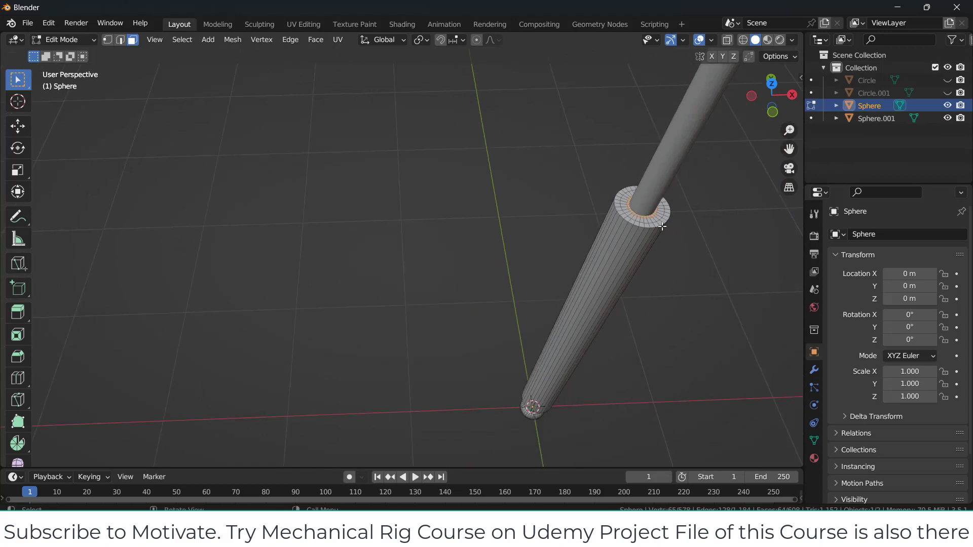
{"action": "key", "text": "e"}
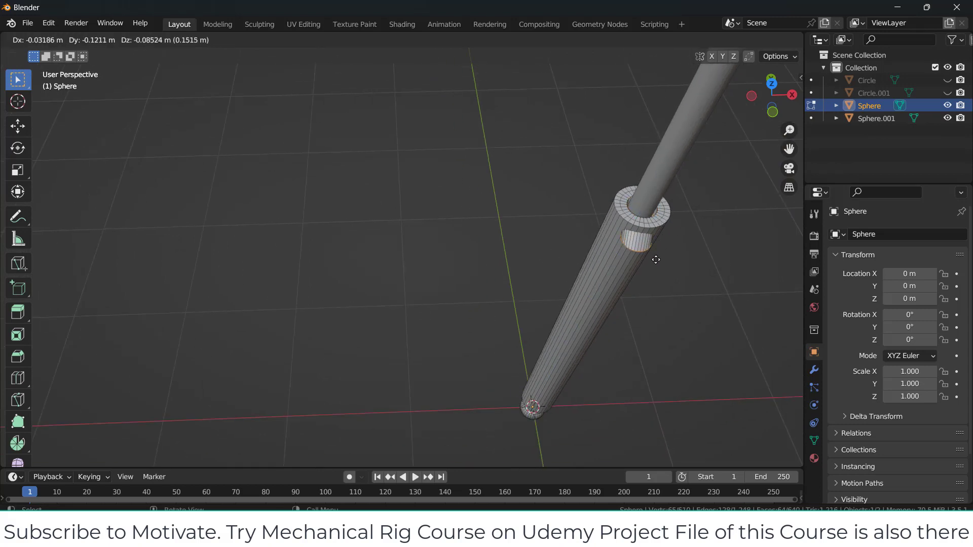
{"action": "key", "text": "z"}
{"action": "left_click", "coordinate": [562, 406]}
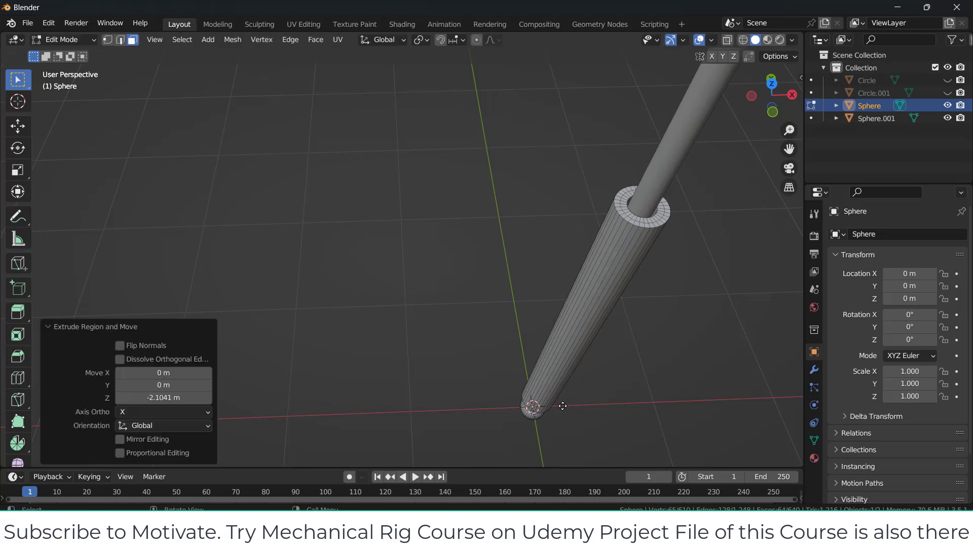
Display the leg in wireframe with X-ray on in front view, showing the floor of the cylinder's bore
{"action": "key", "text": "KP_1"}
{"action": "left_click", "coordinate": [711, 40]}
{"action": "scroll", "coordinate": [718, 129], "scroll_direction": "down", "scroll_amount": 1}
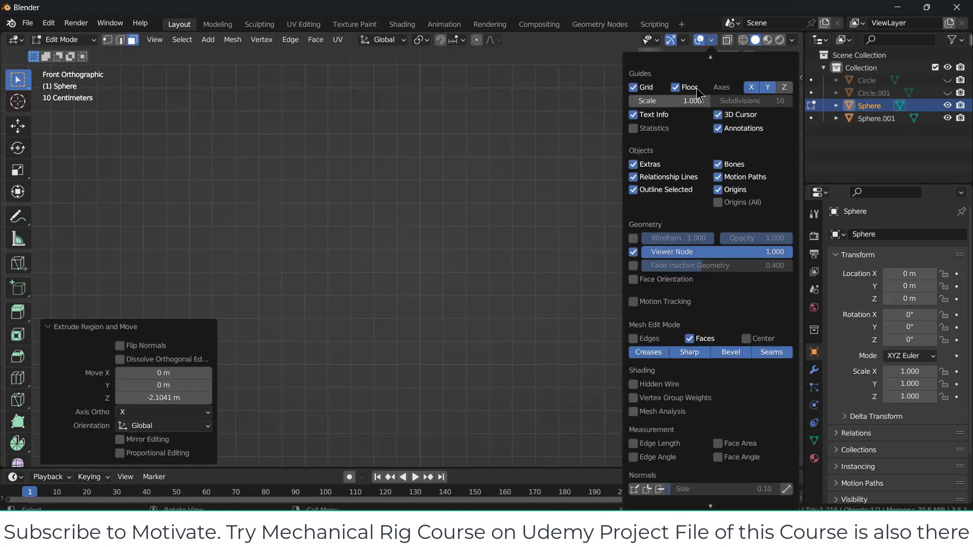
{"action": "left_click", "coordinate": [743, 40]}
{"action": "scroll", "coordinate": [679, 124], "scroll_direction": "down", "scroll_amount": 3}
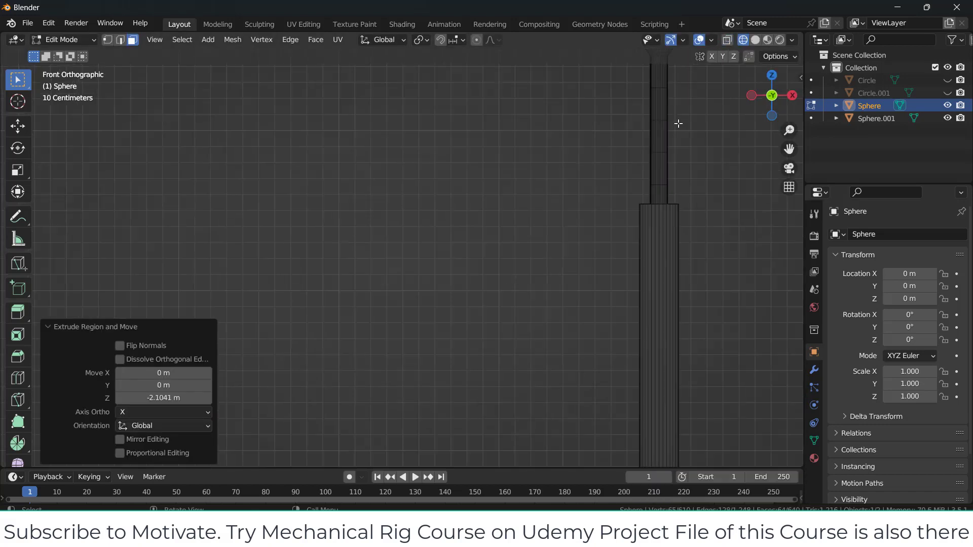
{"action": "middle_click_drag", "start_coordinate": [640, 135], "coordinate": [539, 107], "text": "shift"}
{"action": "scroll", "coordinate": [539, 106], "scroll_direction": "down", "scroll_amount": 6}
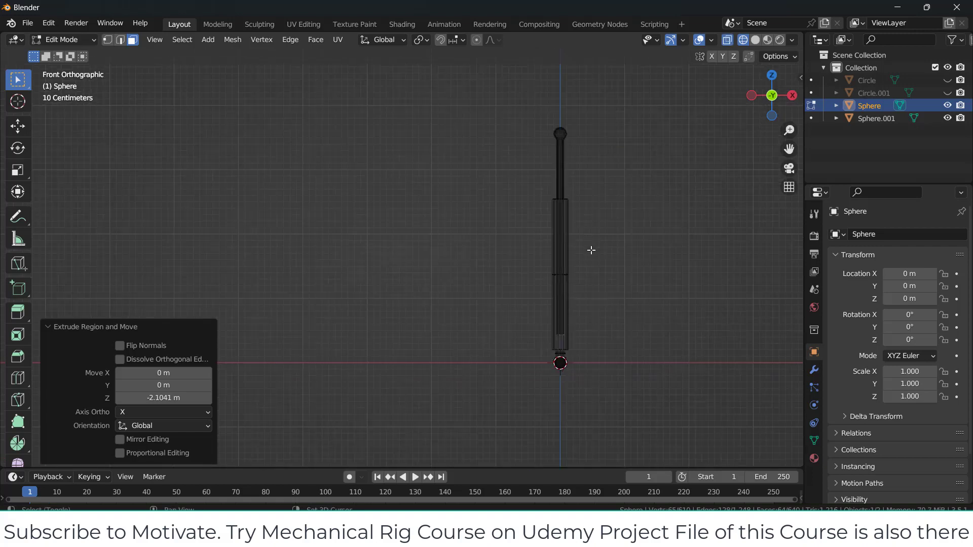
{"action": "scroll", "coordinate": [554, 264], "scroll_direction": "up", "scroll_amount": 6}
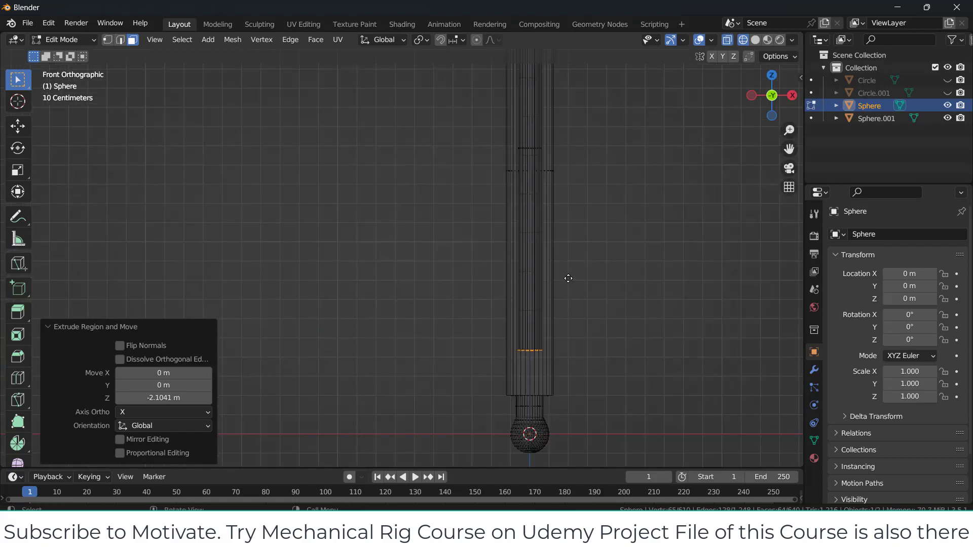
Lower the floor of the cylinder's bore slightly along Z and return to Object Mode
{"action": "key", "text": "g"}
{"action": "key", "text": "z"}
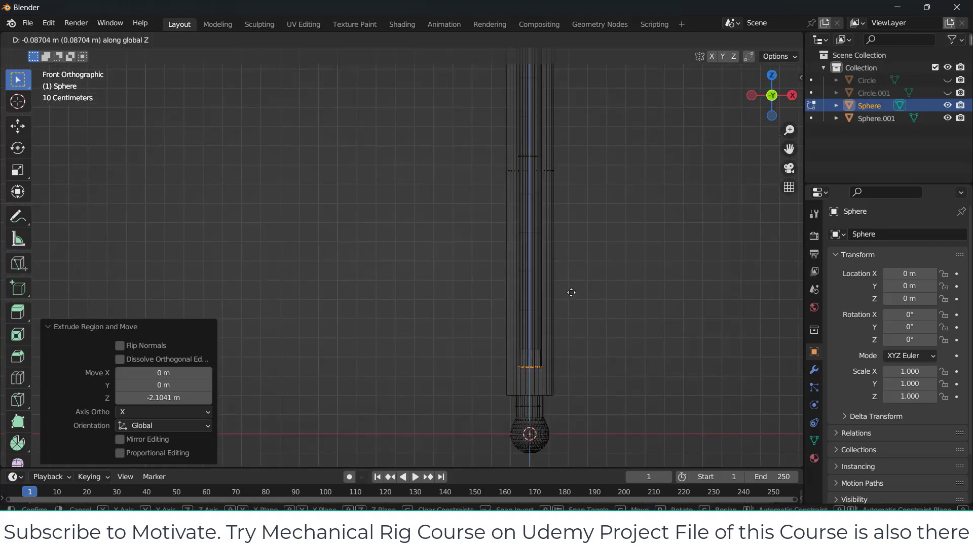
{"action": "left_click", "coordinate": [570, 287]}
{"action": "left_click", "coordinate": [615, 269]}
{"action": "scroll", "coordinate": [616, 268], "scroll_direction": "down", "scroll_amount": 5}
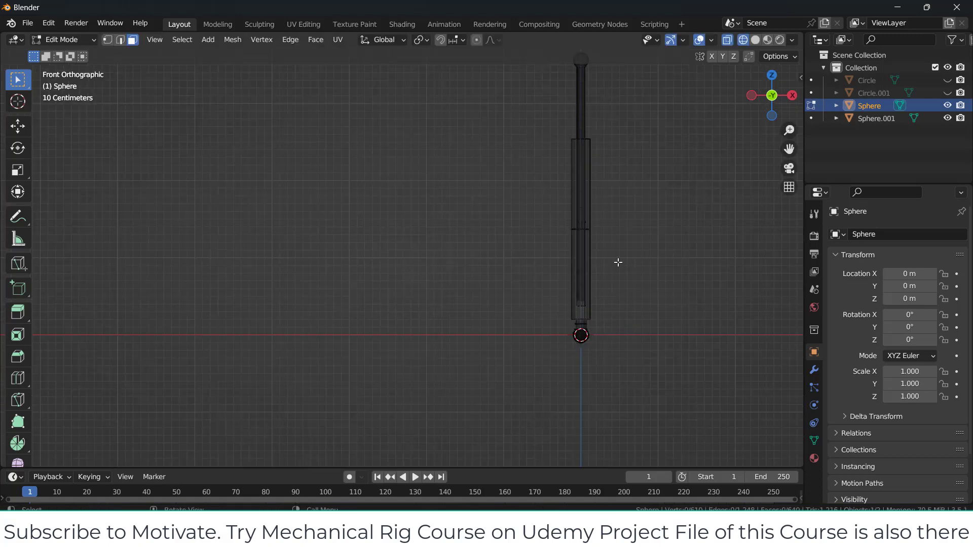
{"action": "key", "text": "Tab"}
Switch the viewport to Material Preview shading and unhide both plates, Circle and Circle.001
{"action": "scroll", "coordinate": [618, 233], "scroll_direction": "down", "scroll_amount": 5}
{"action": "left_click", "coordinate": [757, 41]}
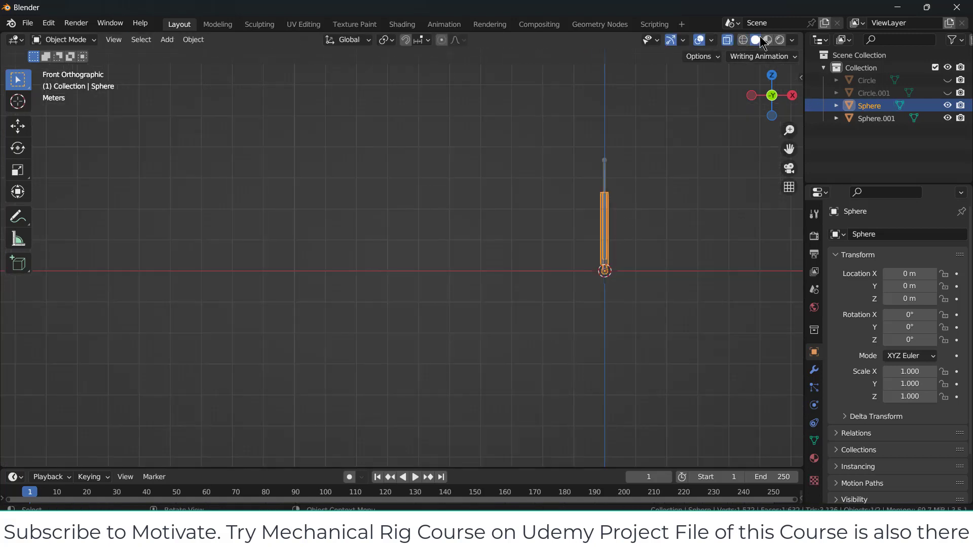
{"action": "left_click", "coordinate": [767, 41]}
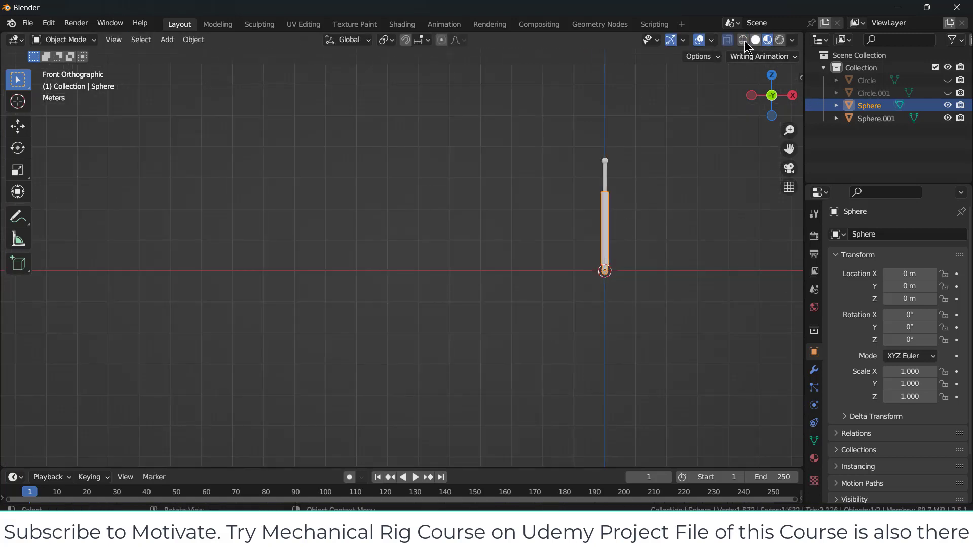
{"action": "left_click", "coordinate": [947, 80]}
{"action": "left_click", "coordinate": [947, 93]}
{"action": "middle_click_drag", "start_coordinate": [658, 183], "coordinate": [673, 197]}
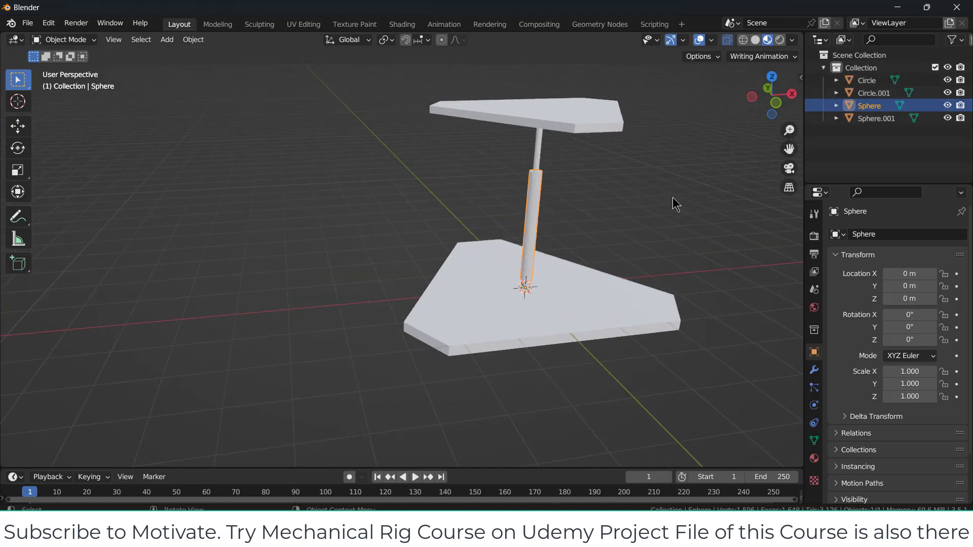
Rename the lower plate as base and the upper plate as top
{"action": "left_click", "coordinate": [553, 327]}
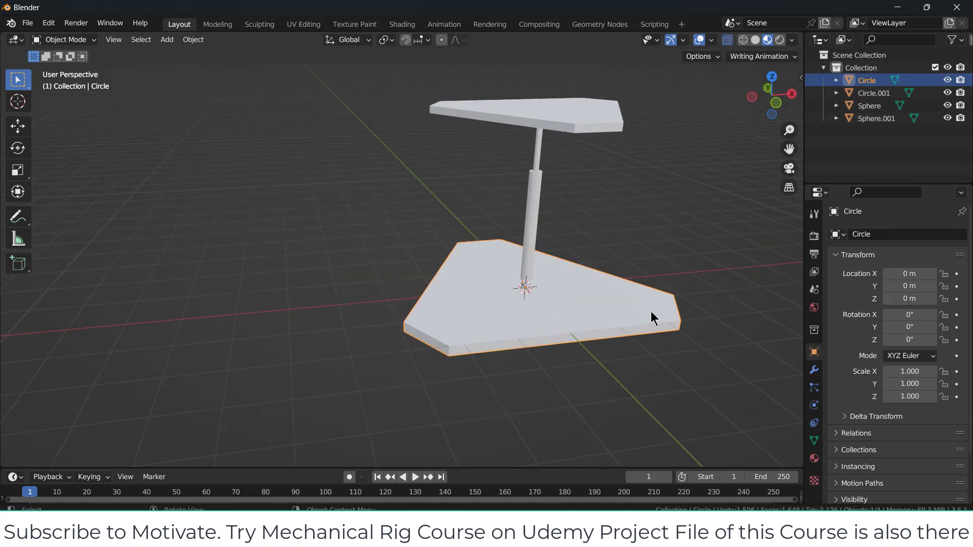
{"action": "key", "text": "F2"}
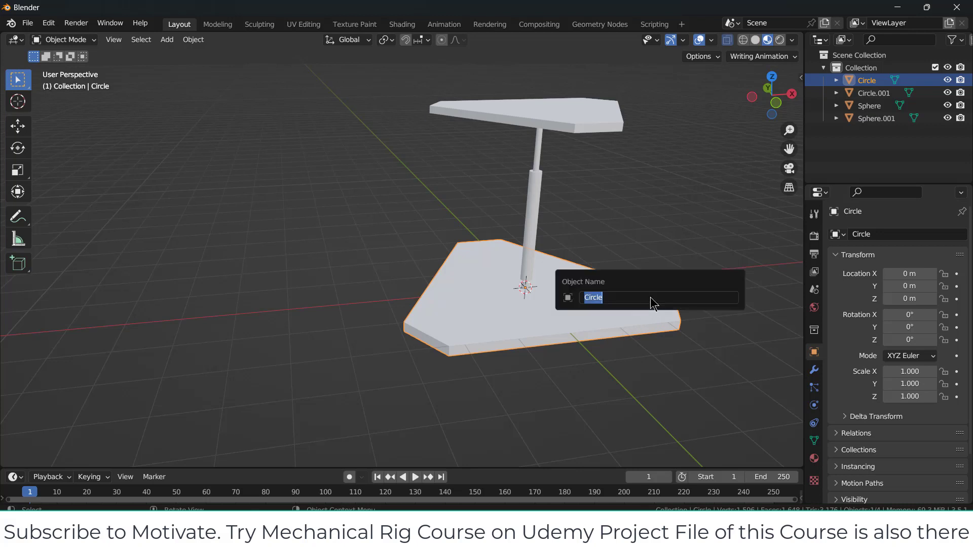
{"action": "type", "text": "base"}
{"action": "key", "text": "Return"}
{"action": "left_click", "coordinate": [599, 124]}
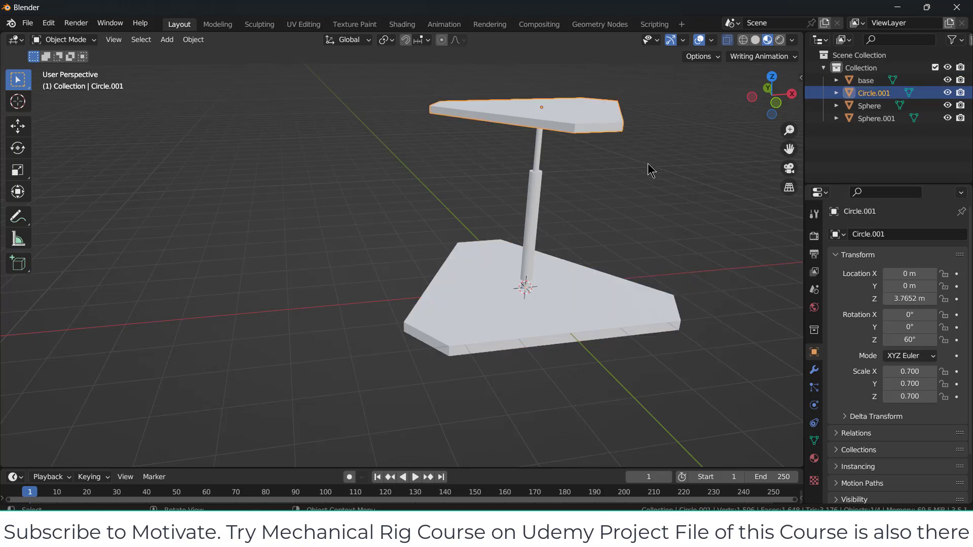
{"action": "key", "text": "F2"}
{"action": "type", "text": "top"}
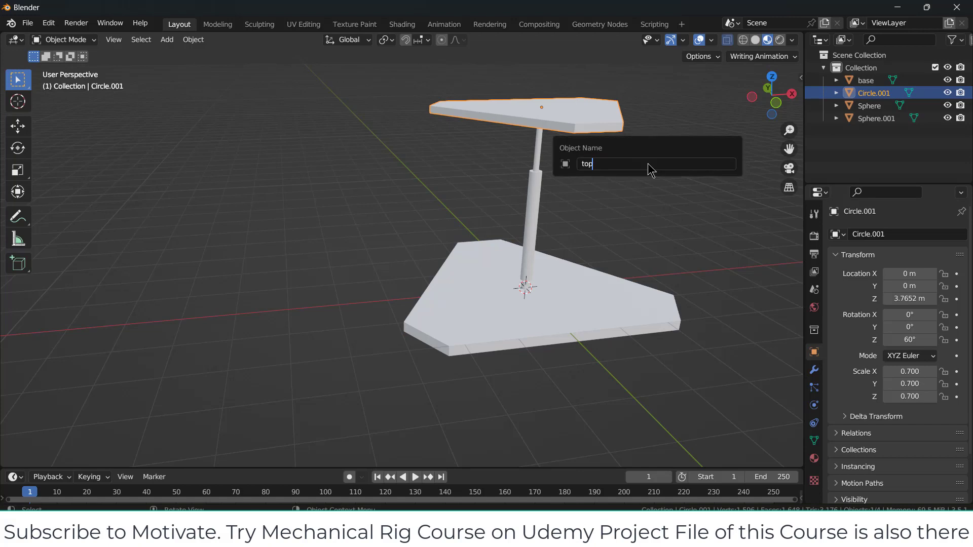
{"action": "key", "text": "Return"}
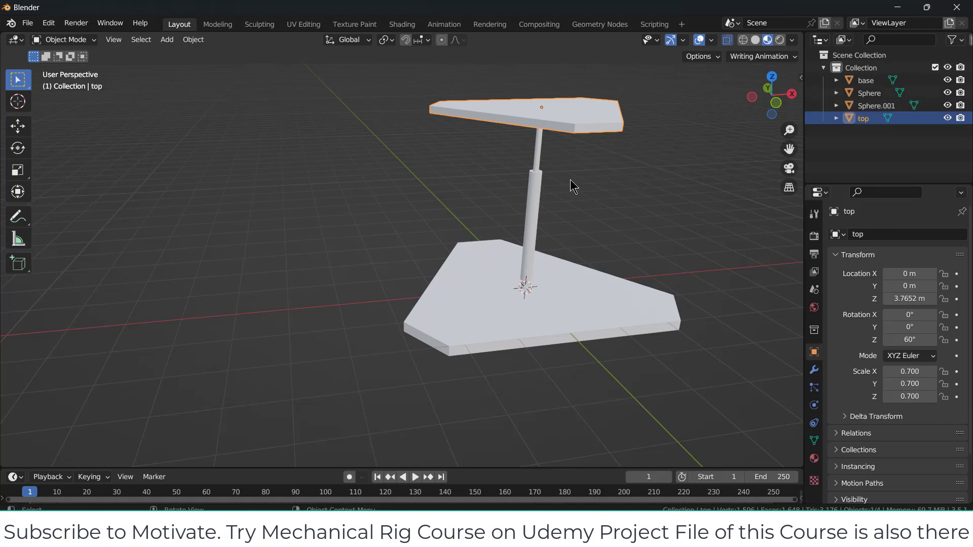
Rename the cylinder as BottomSuspension and the piston rod as UpperSuspension
{"action": "left_click", "coordinate": [541, 192]}
{"action": "key", "text": "F2"}
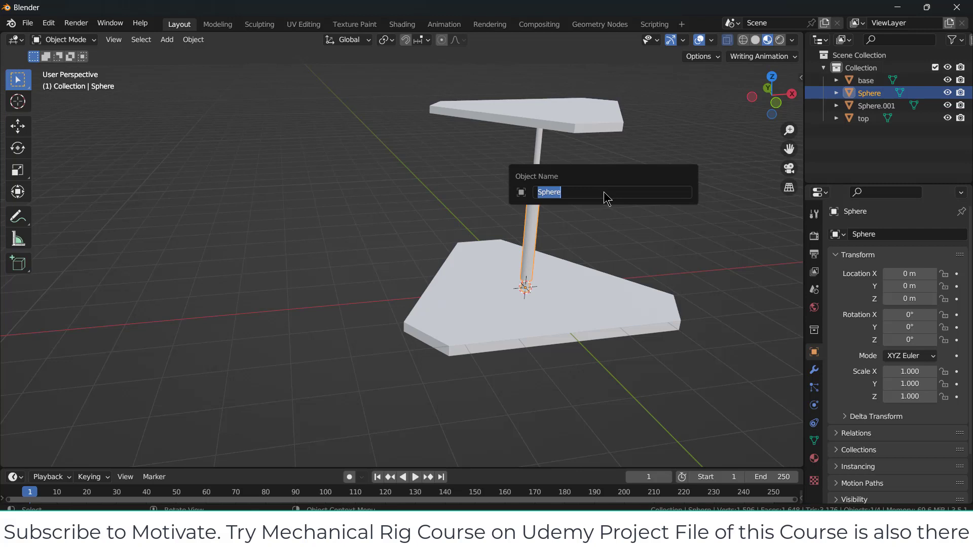
{"action": "type", "text": "BottomSuspension"}
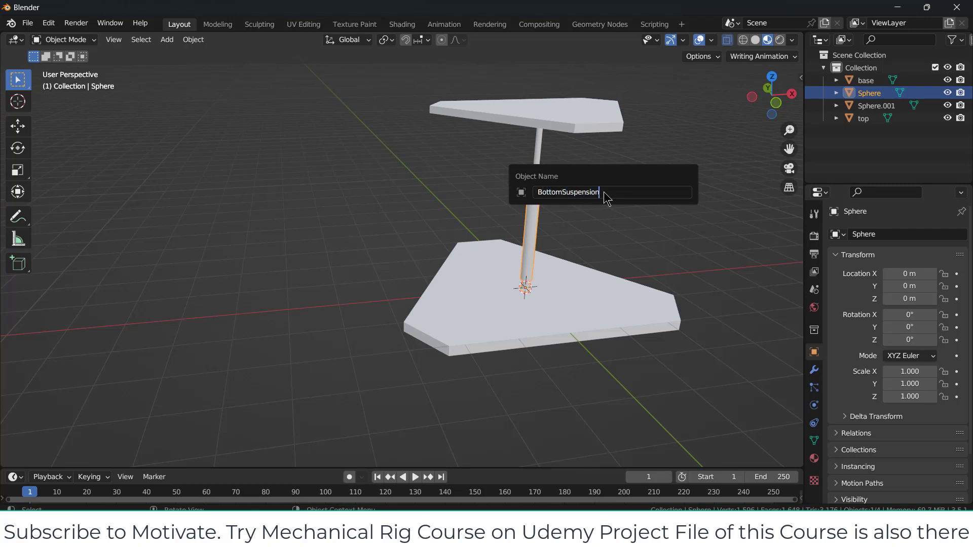
{"action": "key", "text": "Return"}
{"action": "left_click", "coordinate": [541, 142]}
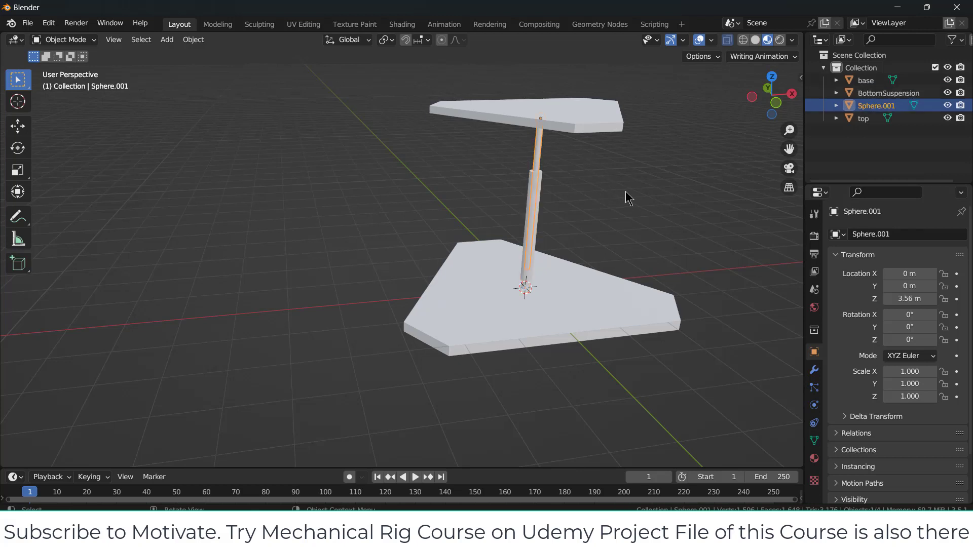
{"action": "key", "text": "F2"}
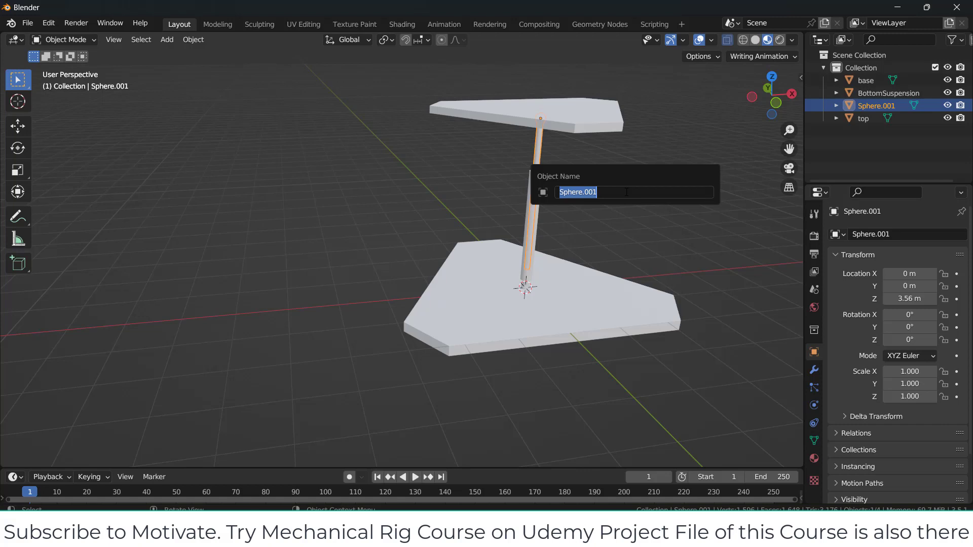
{"action": "type", "text": "Upper"}
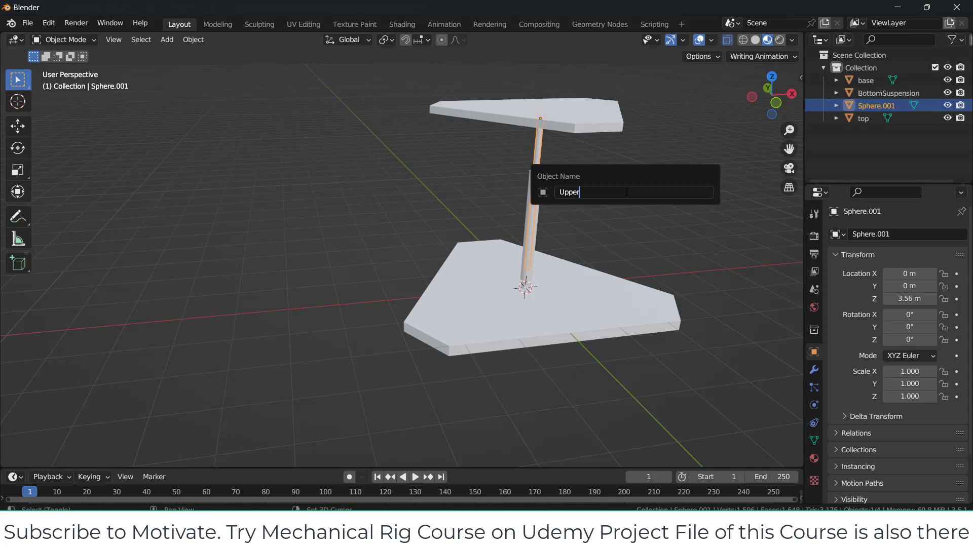
{"action": "type", "text": "Suspension"}
{"action": "key", "text": "Return"}
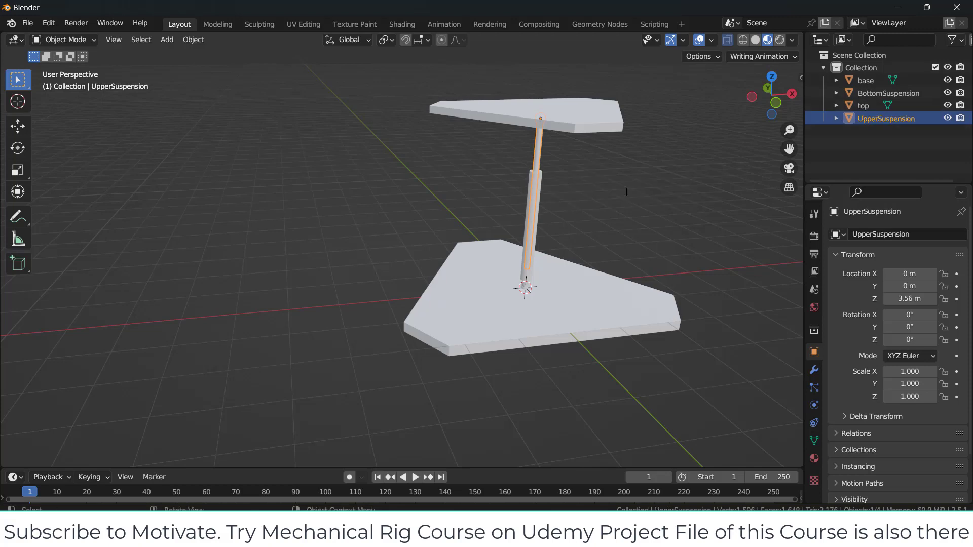
Clear the selection and display the model in solid shading with X-ray off
{"action": "key", "text": "KP_7"}
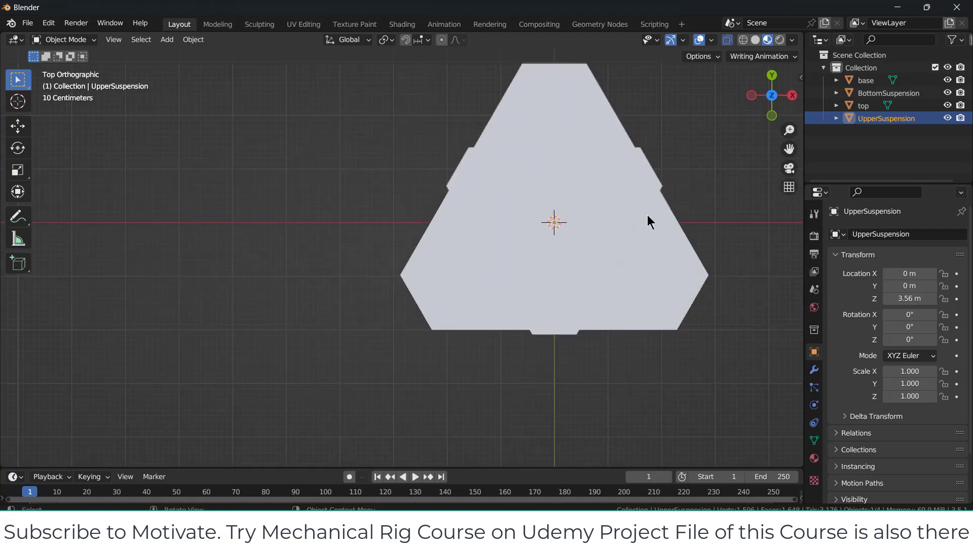
{"action": "middle_click_drag", "start_coordinate": [636, 235], "coordinate": [622, 166]}
{"action": "left_click", "coordinate": [727, 40]}
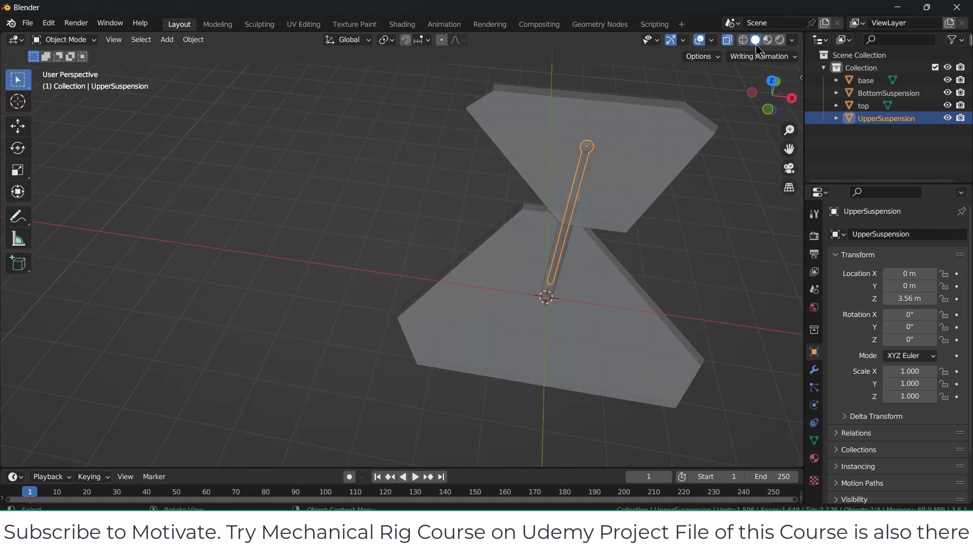
{"action": "left_click", "coordinate": [674, 288]}
{"action": "middle_click_drag", "start_coordinate": [621, 243], "coordinate": [623, 206]}
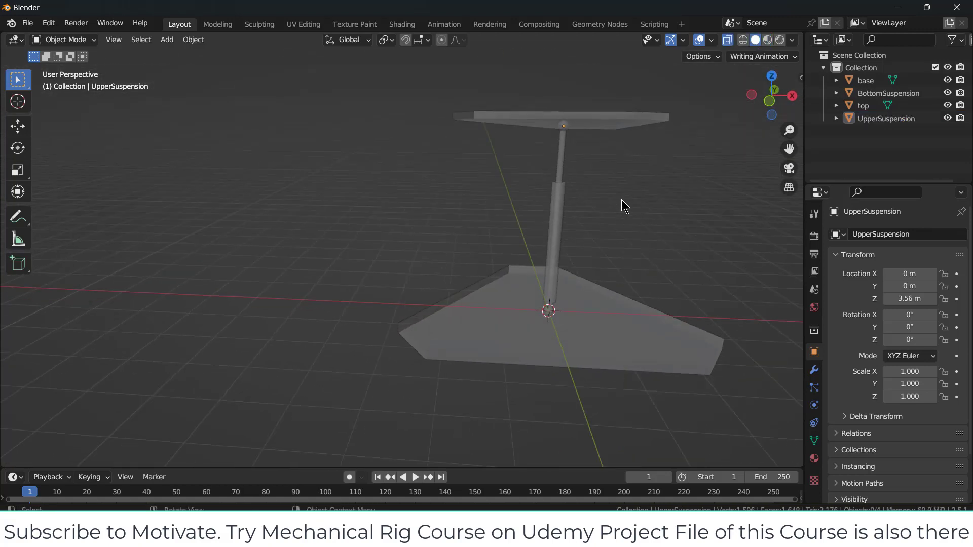
{"action": "key", "text": "KP_1"}
{"action": "middle_click_drag", "start_coordinate": [565, 260], "coordinate": [542, 265]}
{"action": "left_click", "coordinate": [727, 40]}
Move BottomSuspension in top view near the base plate's left corner, at about X -2.55 m and Y -0.98 m
{"action": "left_click", "coordinate": [561, 289]}
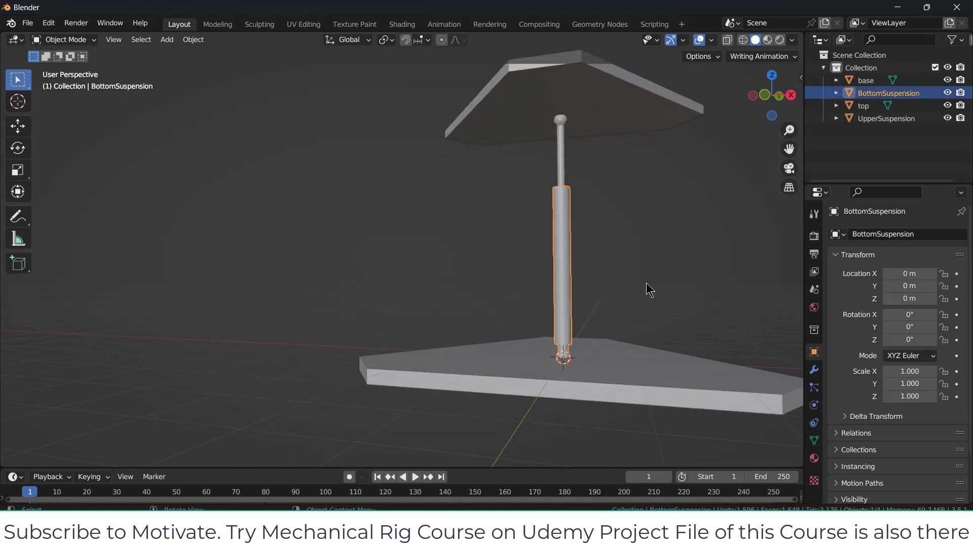
{"action": "key", "text": "g"}
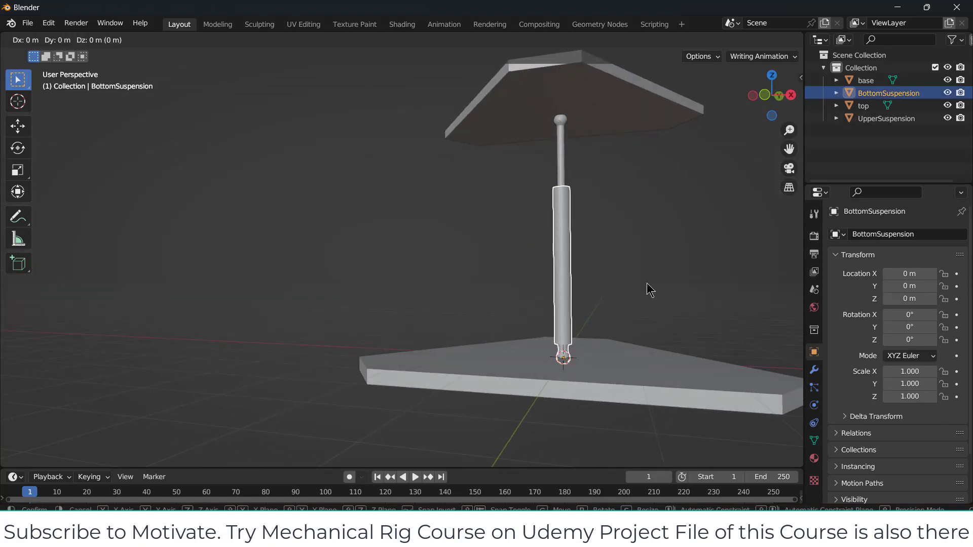
{"action": "key", "text": "Escape"}
{"action": "key", "text": "KP_7"}
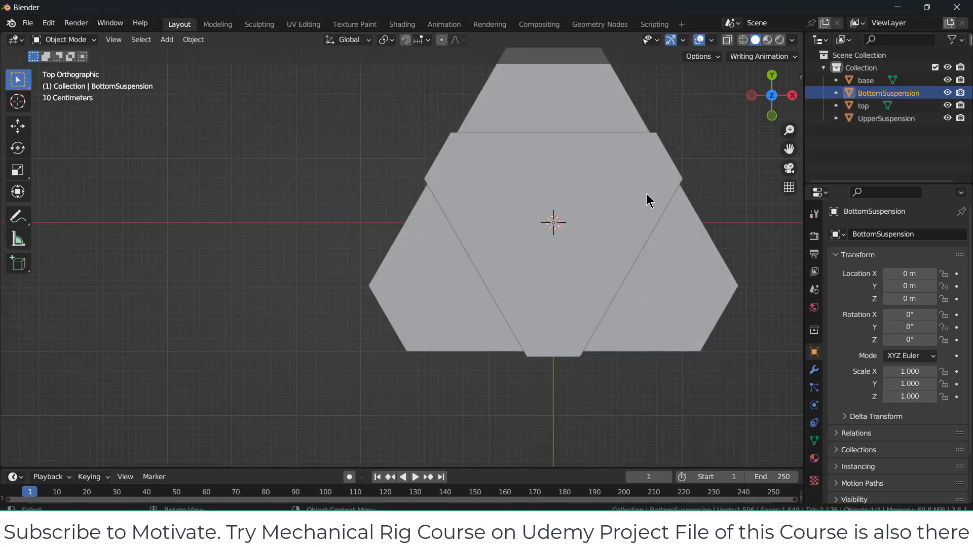
{"action": "key", "text": "g"}
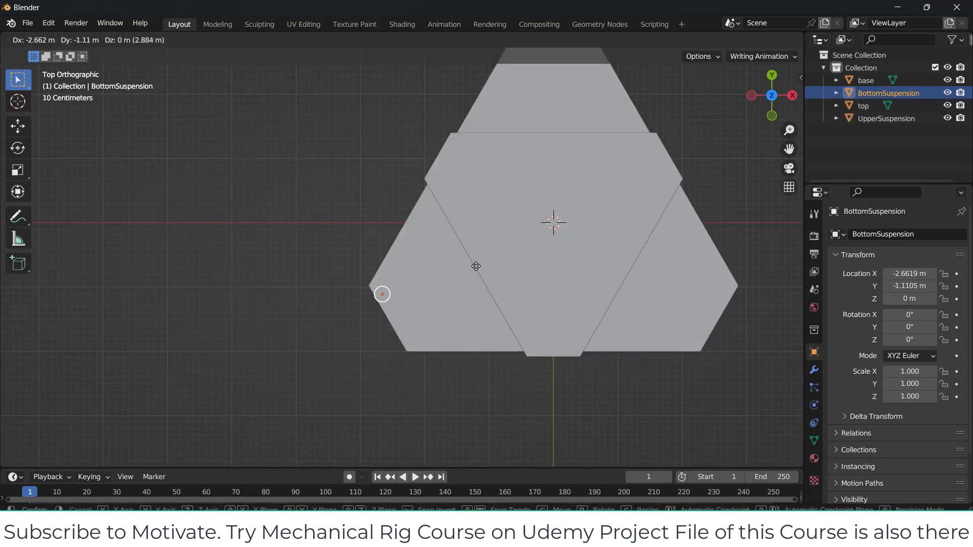
{"action": "left_click", "coordinate": [483, 259]}
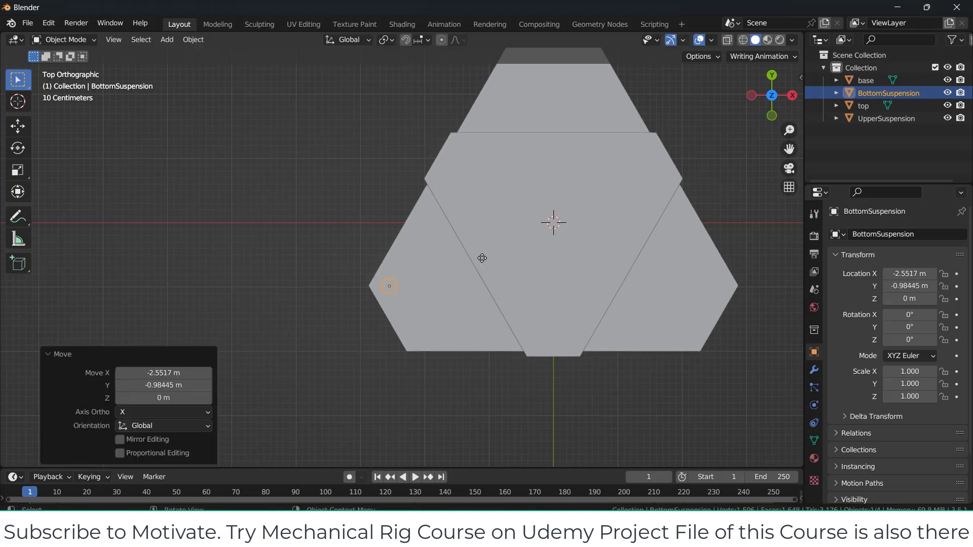
Enable increment snapping with Absolute Grid Snap and move BottomSuspension to X -2.56 m, Y -0.99 m
{"action": "left_click", "coordinate": [405, 40]}
{"action": "left_click", "coordinate": [425, 40]}
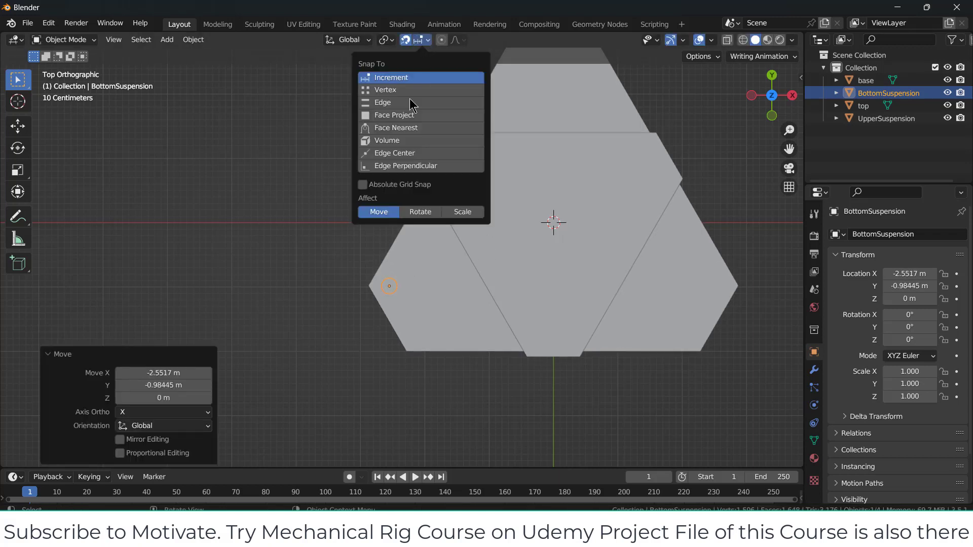
{"action": "left_click", "coordinate": [368, 187]}
{"action": "scroll", "coordinate": [354, 302], "scroll_direction": "up", "scroll_amount": 10}
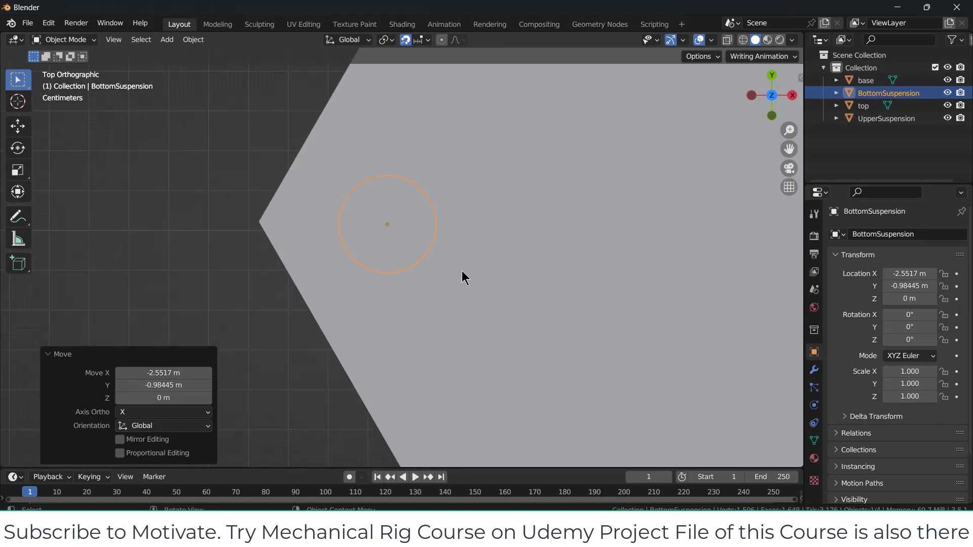
{"action": "key", "text": "g"}
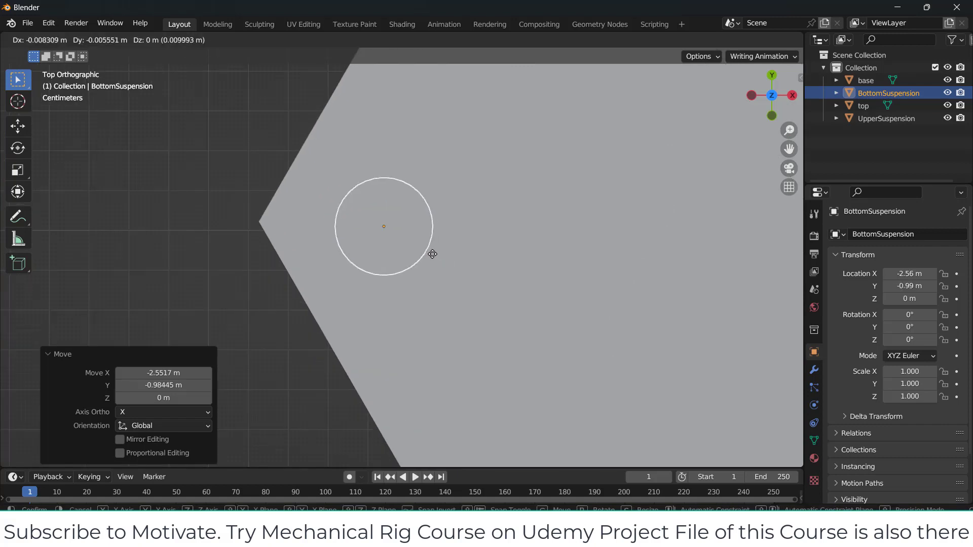
{"action": "left_click", "coordinate": [431, 253]}
Move UpperSuspension in wireframe top view to X -1.3 m, Y -0.2 m, Z 3.6 m, inside the top plate's outline
{"action": "scroll", "coordinate": [439, 251], "scroll_direction": "down", "scroll_amount": 3}
{"action": "scroll", "coordinate": [439, 250], "scroll_direction": "down", "scroll_amount": 5}
{"action": "middle_click_drag", "start_coordinate": [555, 251], "coordinate": [608, 213]}
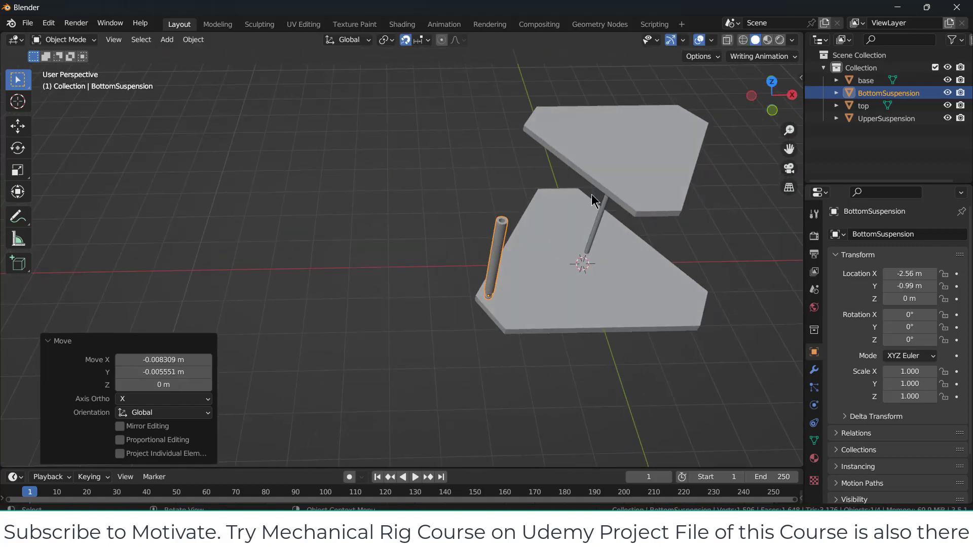
{"action": "left_click", "coordinate": [624, 220]}
{"action": "key", "text": "KP_7"}
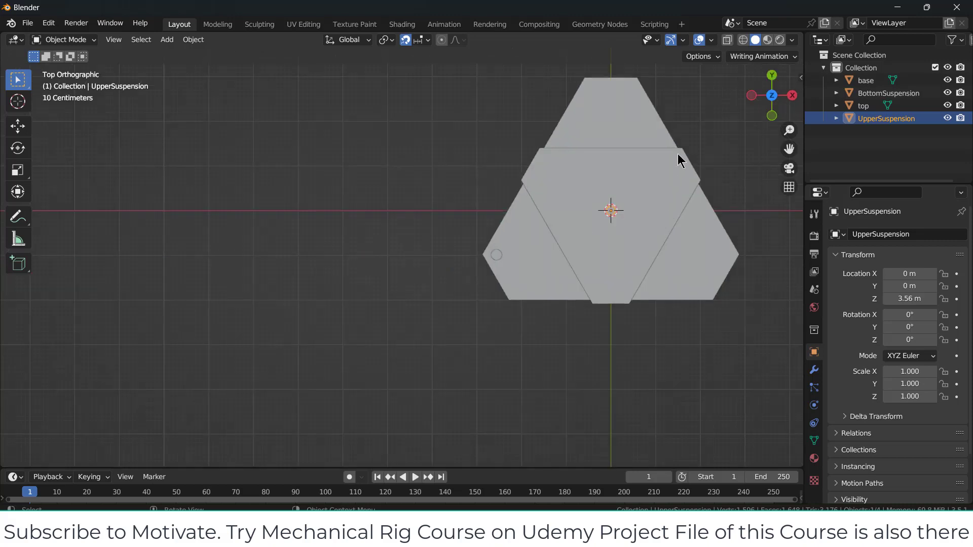
{"action": "left_click", "coordinate": [727, 39]}
{"action": "left_click", "coordinate": [743, 40]}
{"action": "scroll", "coordinate": [654, 185], "scroll_direction": "up", "scroll_amount": 3}
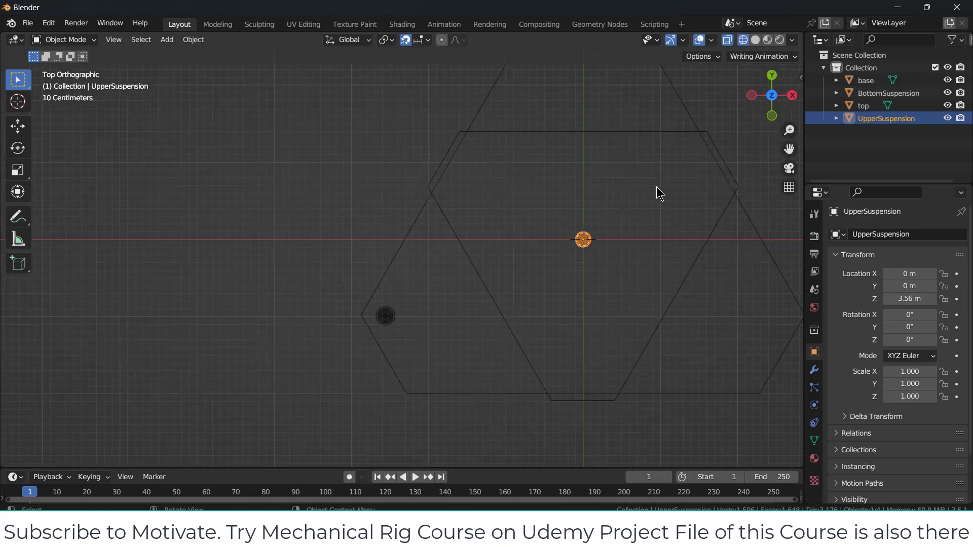
{"action": "key", "text": "g"}
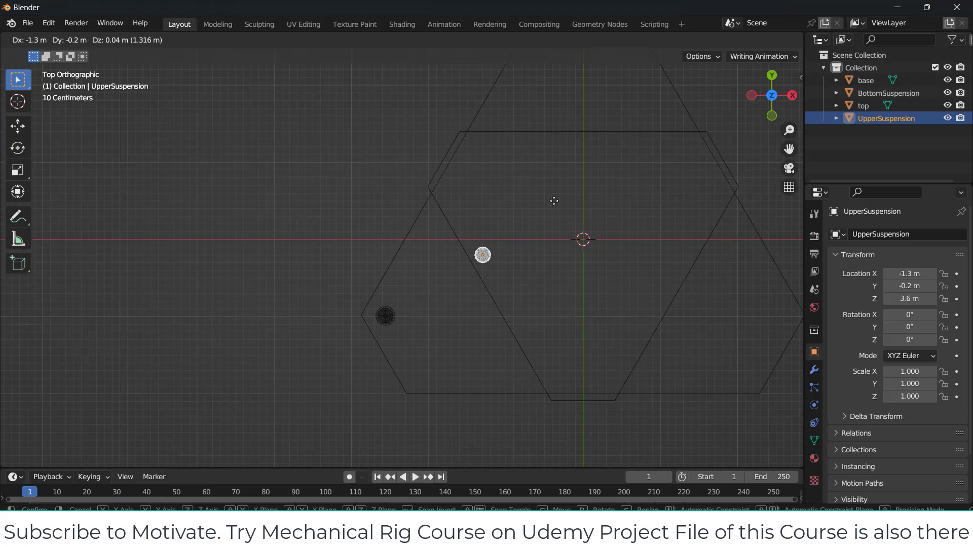
{"action": "left_click", "coordinate": [553, 200]}
{"action": "scroll", "coordinate": [533, 242], "scroll_direction": "down", "scroll_amount": 2}
{"action": "middle_click_drag", "start_coordinate": [534, 238], "coordinate": [508, 103]}
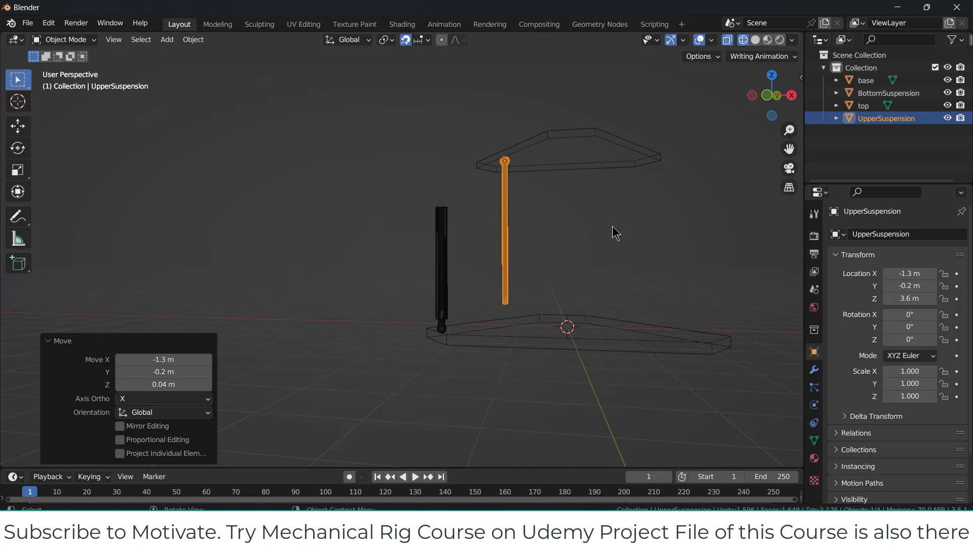
{"action": "key", "text": "Tab"}
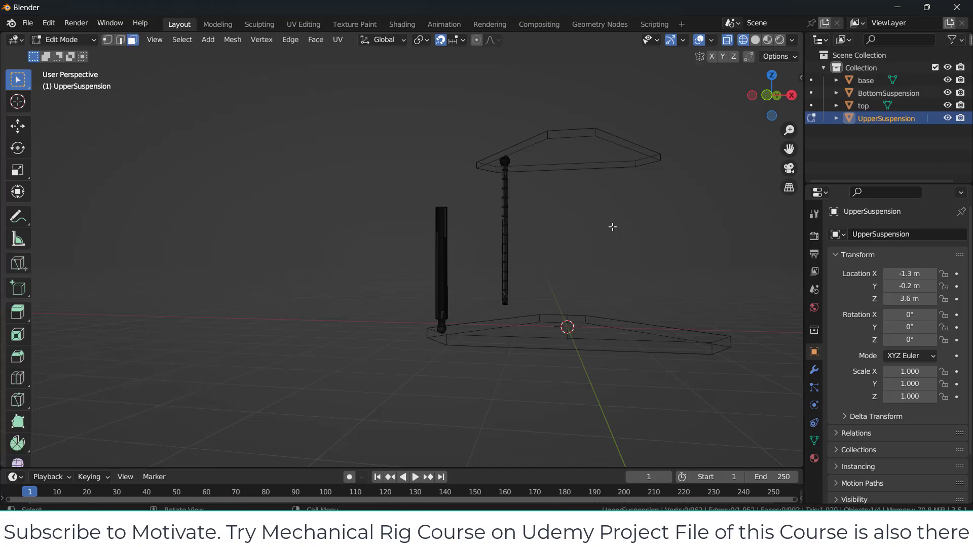
{"action": "key", "text": "Tab"}
{"action": "left_click", "coordinate": [595, 243]}
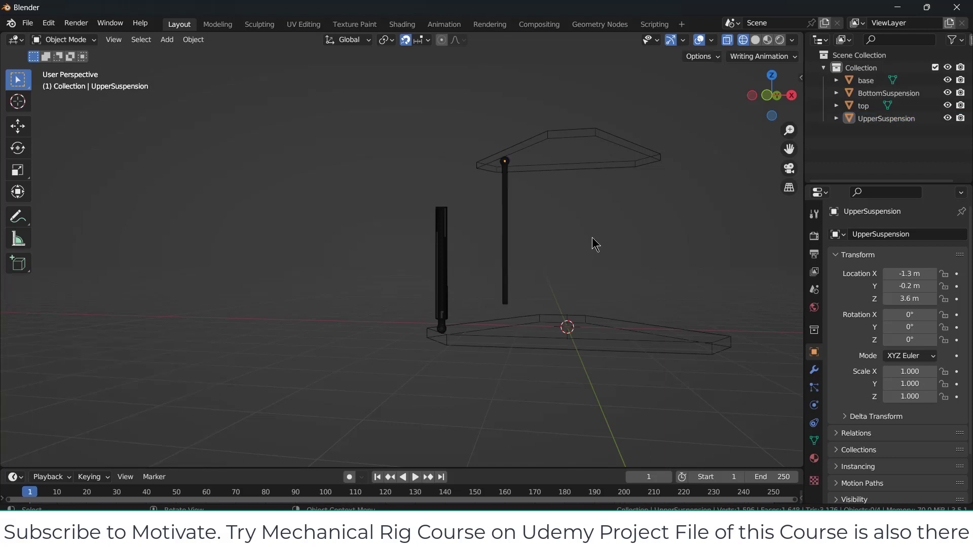
Place the 3D cursor at the origin of BottomSuspension, in its lower ball joint
{"action": "scroll", "coordinate": [389, 326], "scroll_direction": "up", "scroll_amount": 3}
{"action": "left_click", "coordinate": [489, 325]}
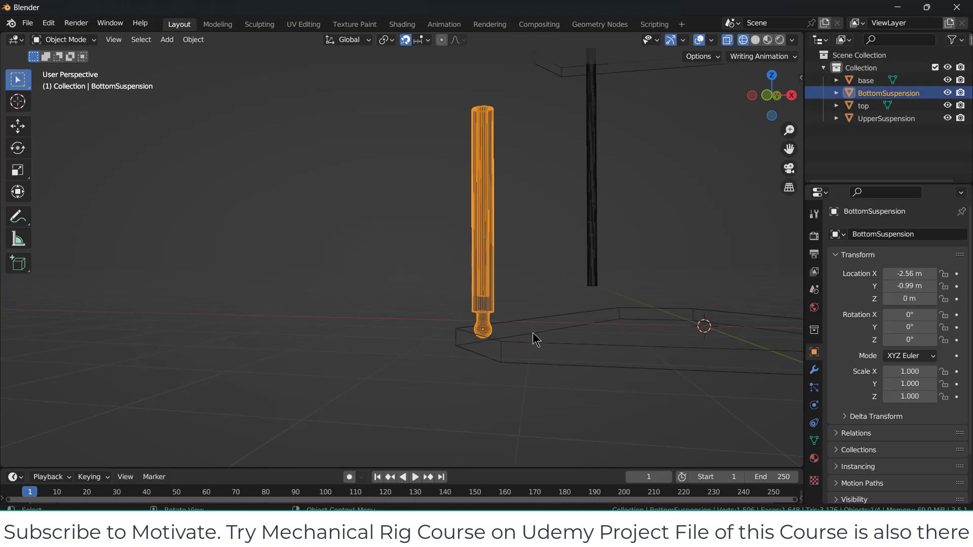
{"action": "key", "text": "shift+s"}
{"action": "left_click", "coordinate": [541, 398]}
Add an armature at the 3D cursor on BottomSuspension's ball joint, working in front view
{"action": "key", "text": "KP_1"}
{"action": "scroll", "coordinate": [573, 333], "scroll_direction": "down", "scroll_amount": 3}
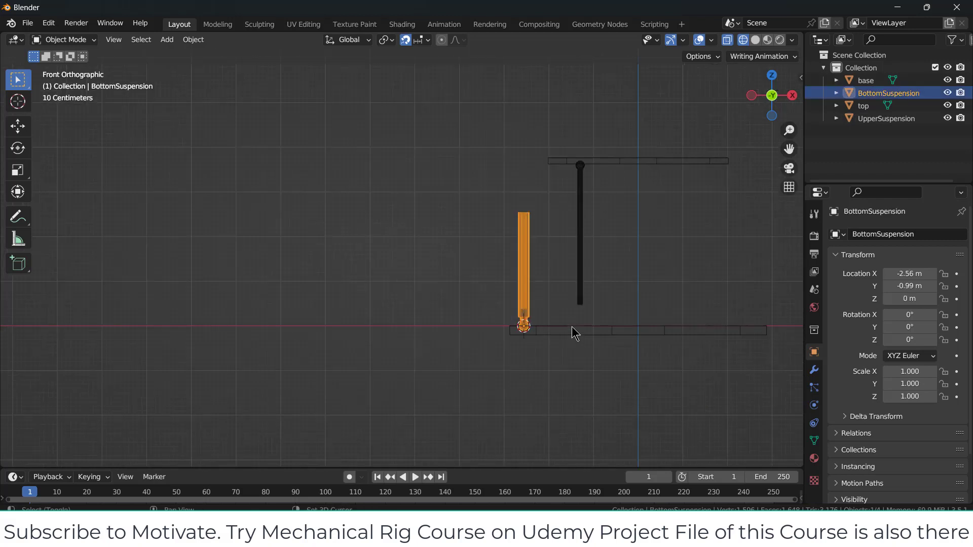
{"action": "middle_click_drag", "start_coordinate": [519, 327], "coordinate": [471, 281], "text": "shift"}
{"action": "scroll", "coordinate": [471, 281], "scroll_direction": "up", "scroll_amount": 4}
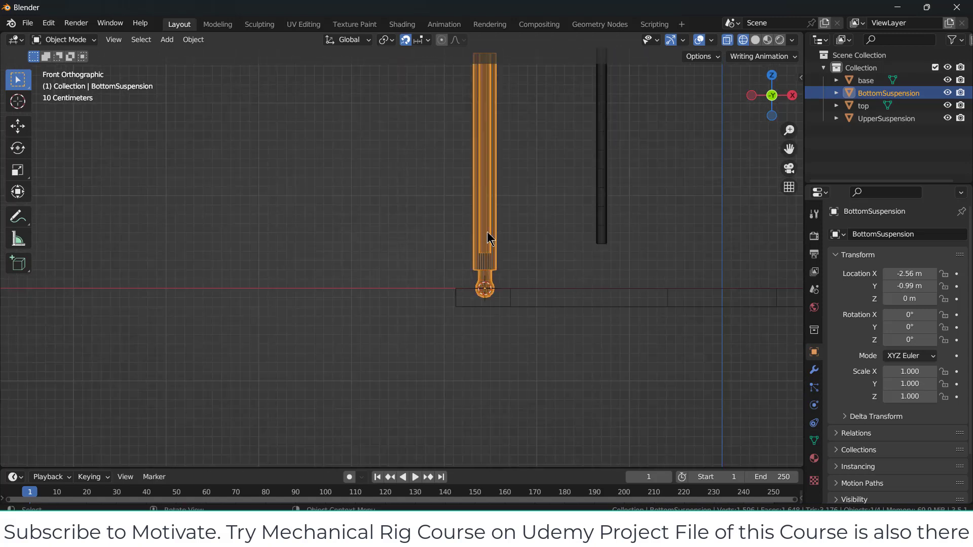
{"action": "left_click", "coordinate": [77, 40]}
{"action": "left_click", "coordinate": [167, 40]}
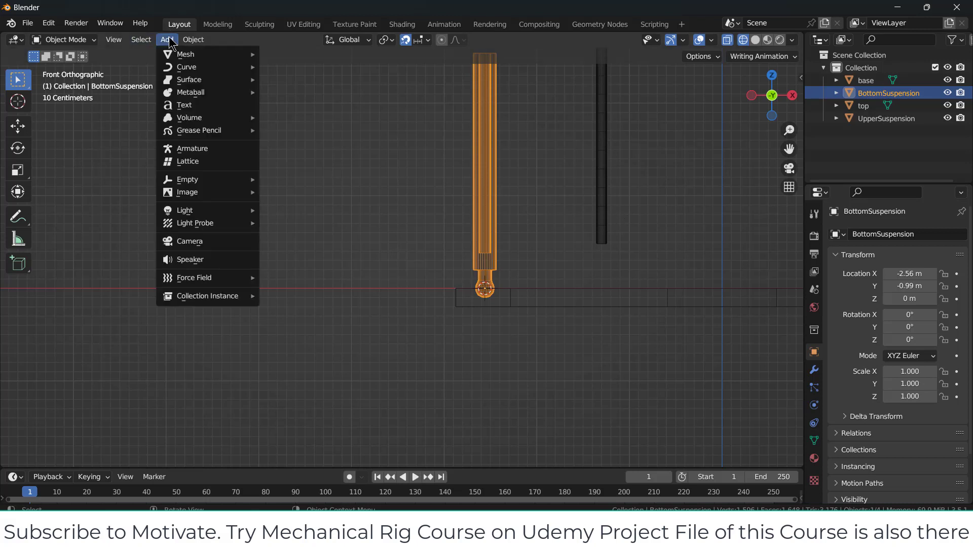
{"action": "left_click", "coordinate": [187, 152]}
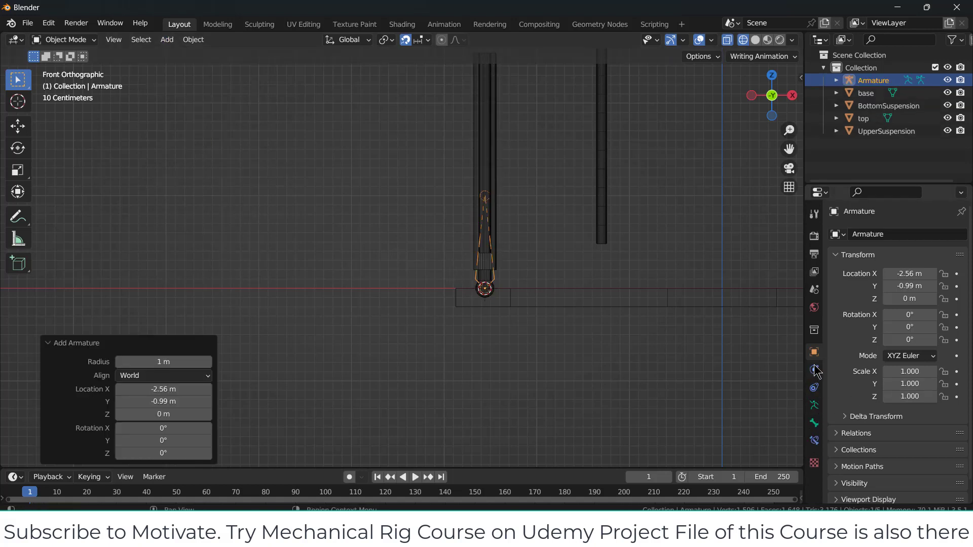
Set the armature's viewport display to In Front
{"action": "scroll", "coordinate": [919, 420], "scroll_direction": "down", "scroll_amount": 1}
{"action": "left_click", "coordinate": [907, 479]}
{"action": "scroll", "coordinate": [944, 428], "scroll_direction": "down", "scroll_amount": 4}
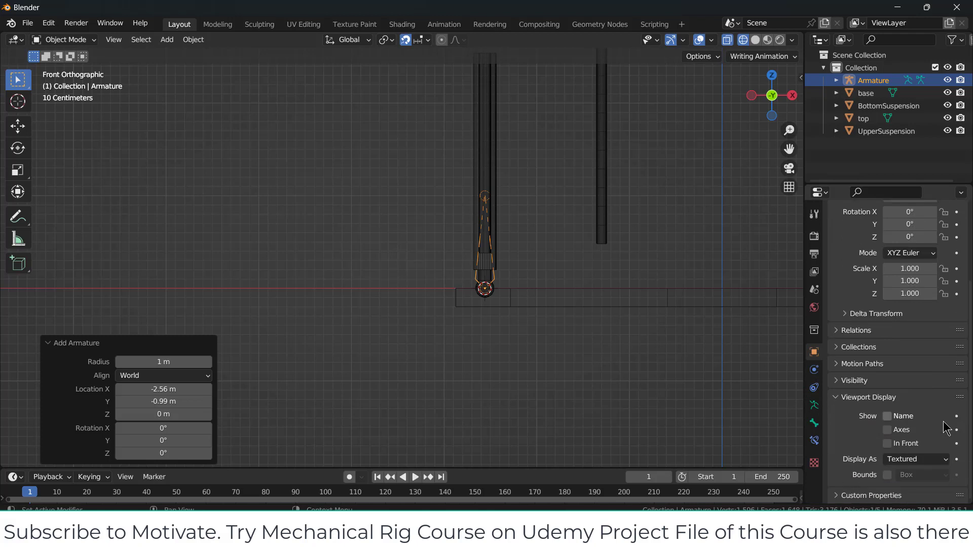
{"action": "left_click", "coordinate": [888, 444]}
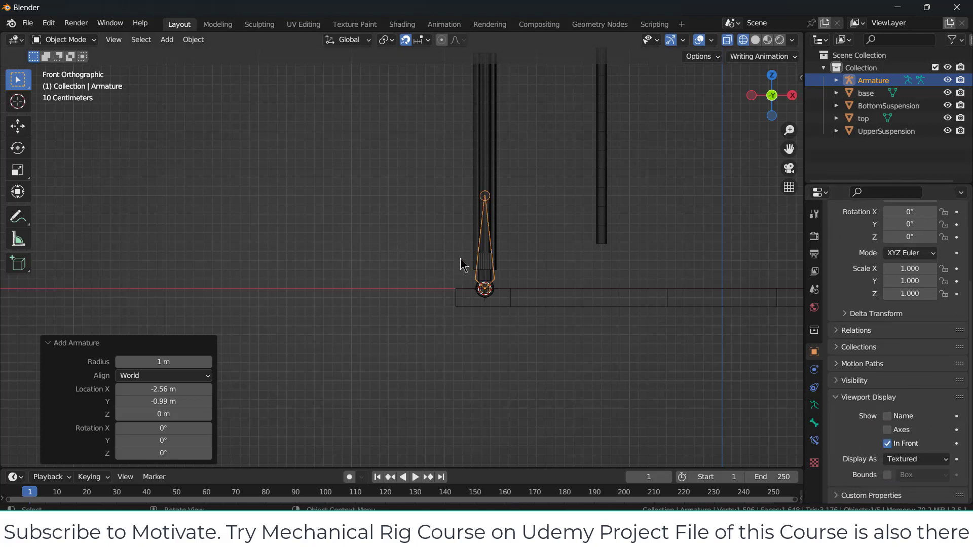
Rotate the armature 90° about the global Y axis so its bone lies horizontally along the base plate
{"action": "key", "text": "r"}
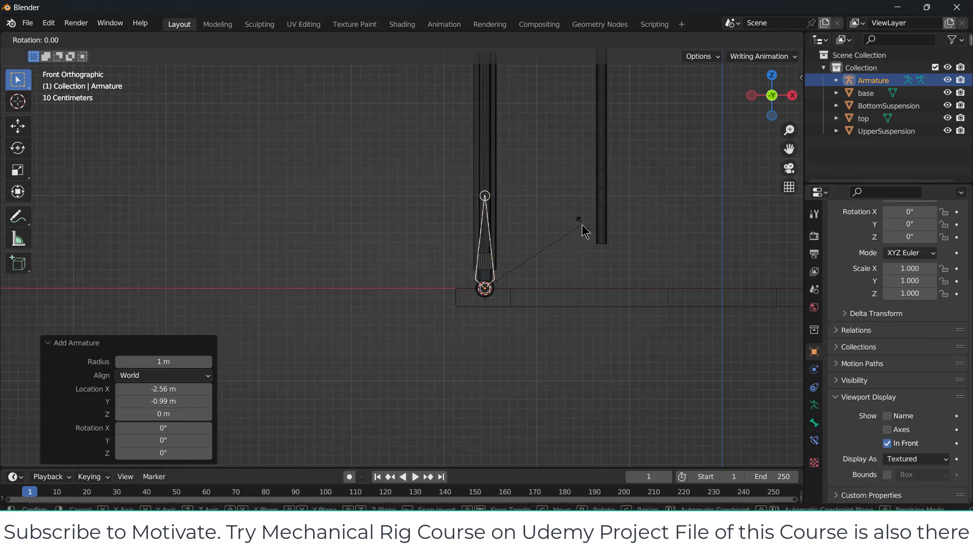
{"action": "key", "text": "y"}
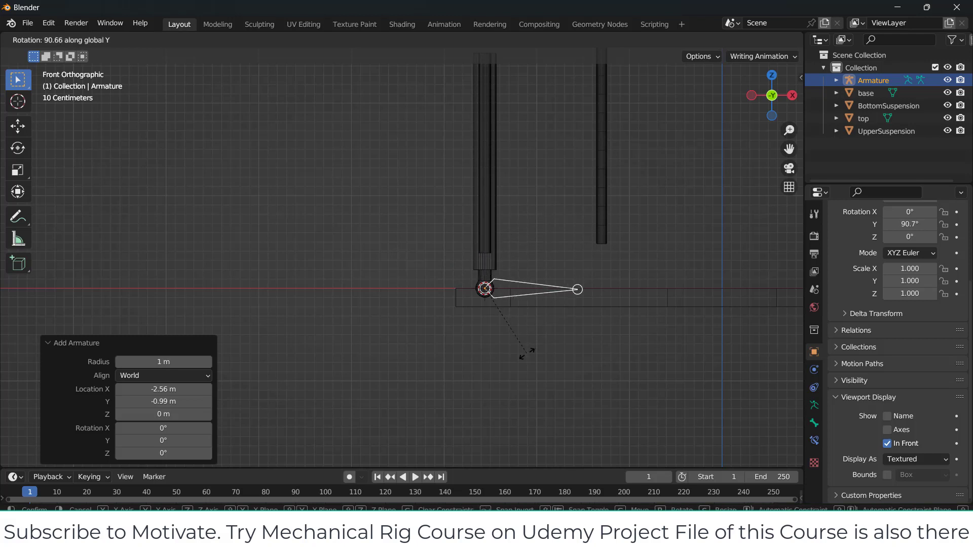
{"action": "type", "text": "90"}
{"action": "key", "text": "Return"}
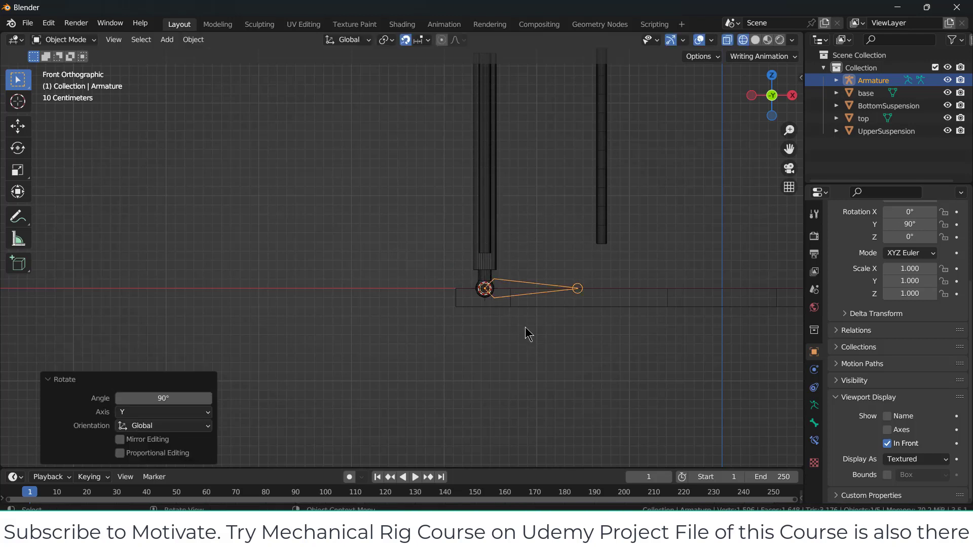
Rename the armature's horizontal bone as rootBottomSuspension in Edit Mode
{"action": "key", "text": "Tab"}
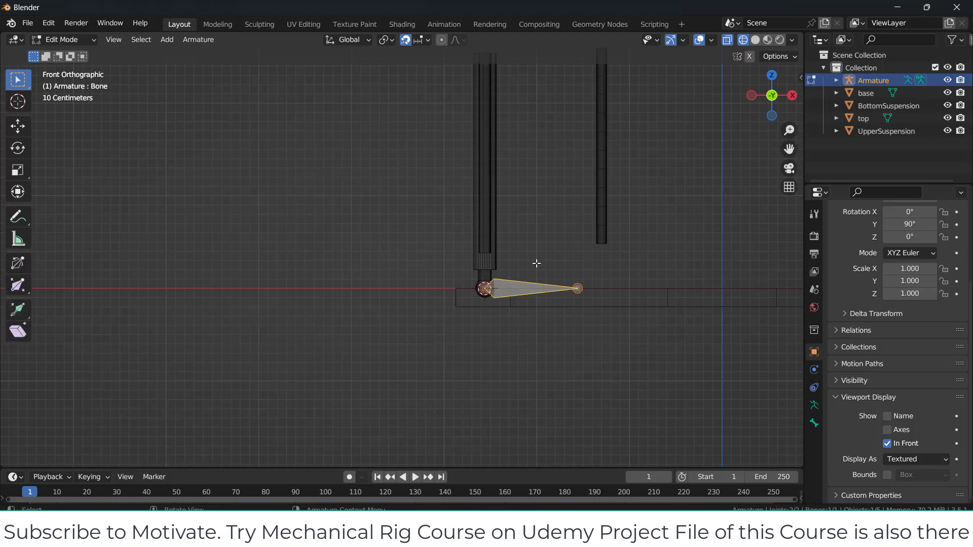
{"action": "key", "text": "F2"}
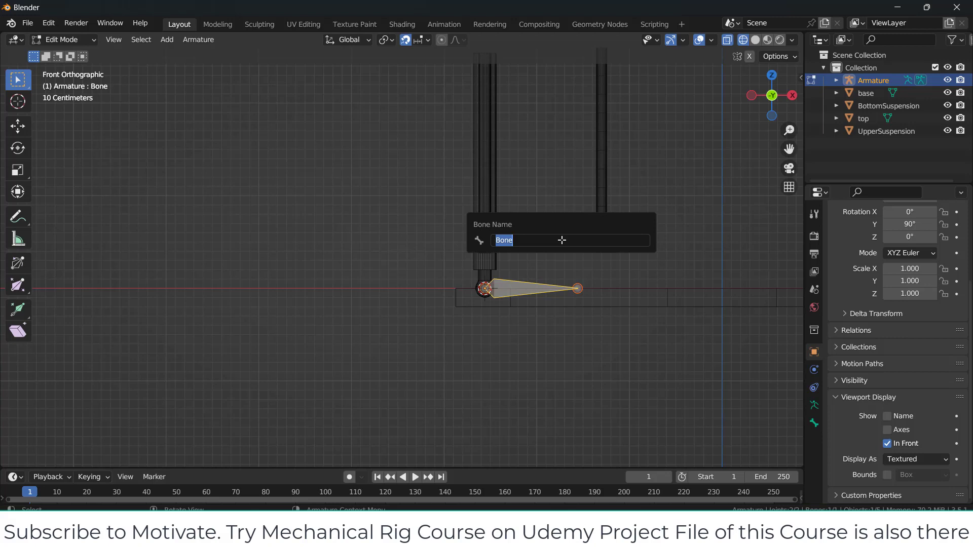
{"action": "type", "text": "rootBottomSuspension"}
{"action": "key", "text": "Return"}
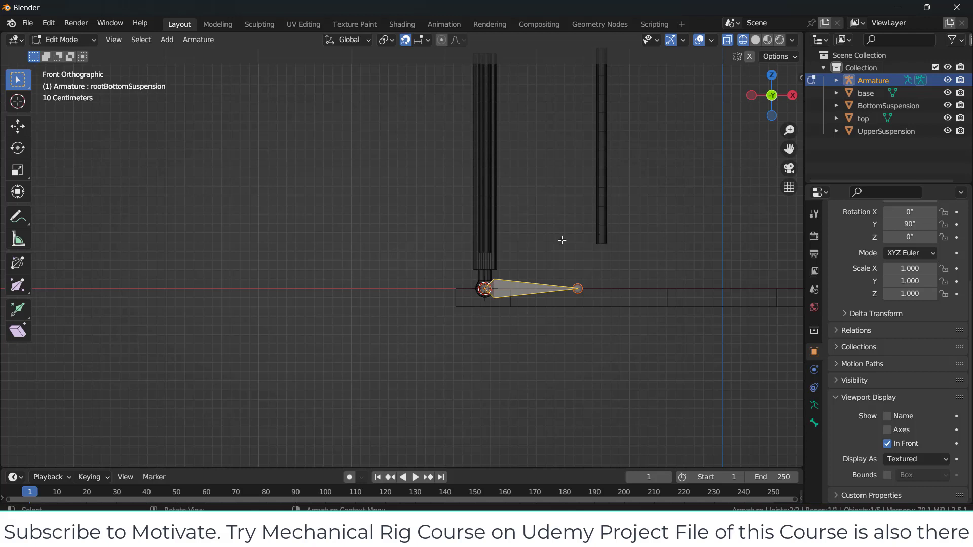
Extrude a vertical bone from the head of rootBottomSuspension straight up inside the cylinder
{"action": "left_click", "coordinate": [484, 288]}
{"action": "key", "text": "e"}
{"action": "key", "text": "z"}
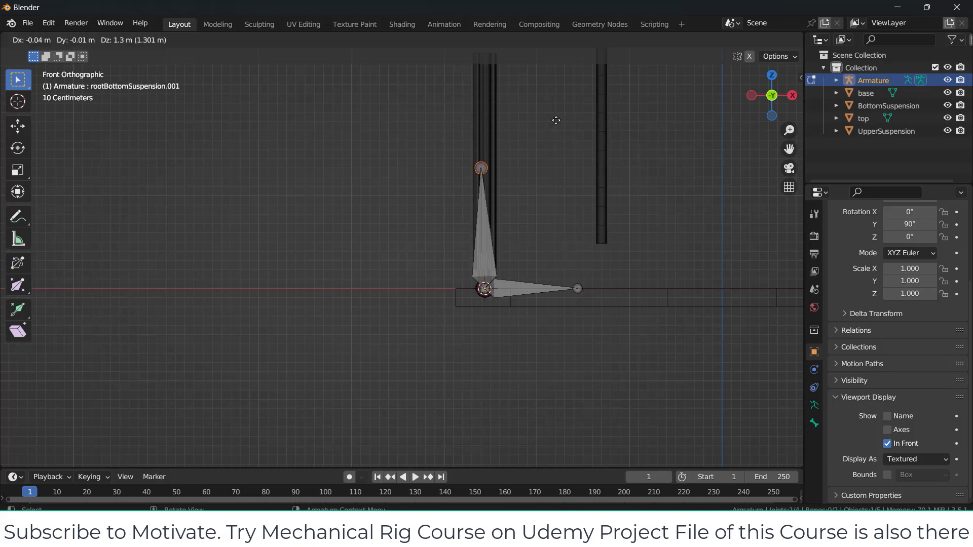
{"action": "left_click", "coordinate": [555, 92]}
Parent the vertical cylinder bone to rootBottomSuspension with Keep Offset
{"action": "left_click", "coordinate": [494, 231]}
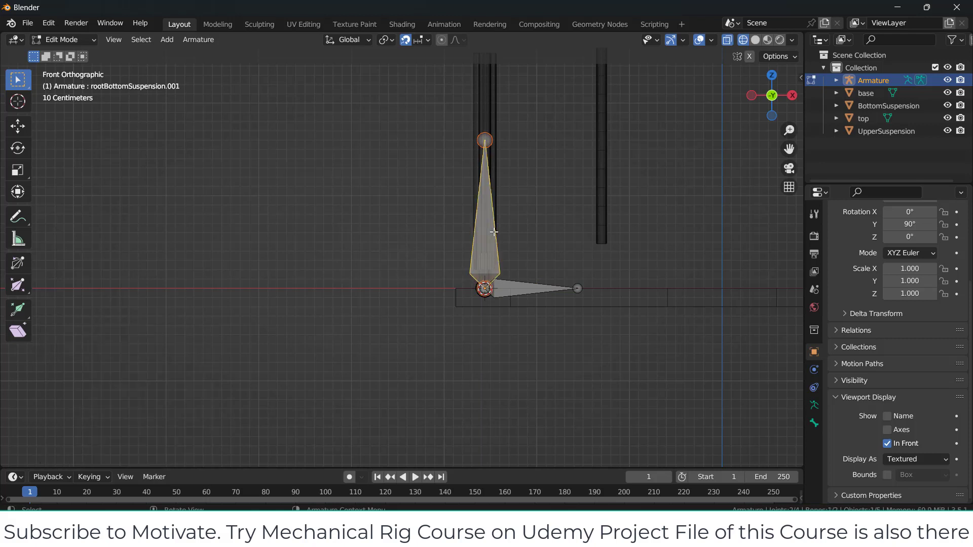
{"action": "left_click", "coordinate": [531, 284], "text": "shift"}
{"action": "key", "text": "ctrl+p"}
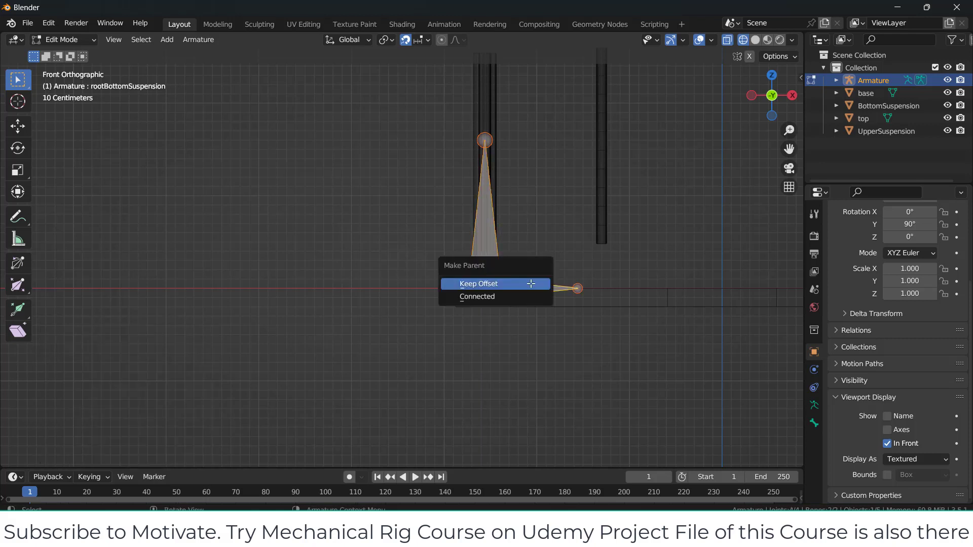
{"action": "left_click", "coordinate": [531, 283]}
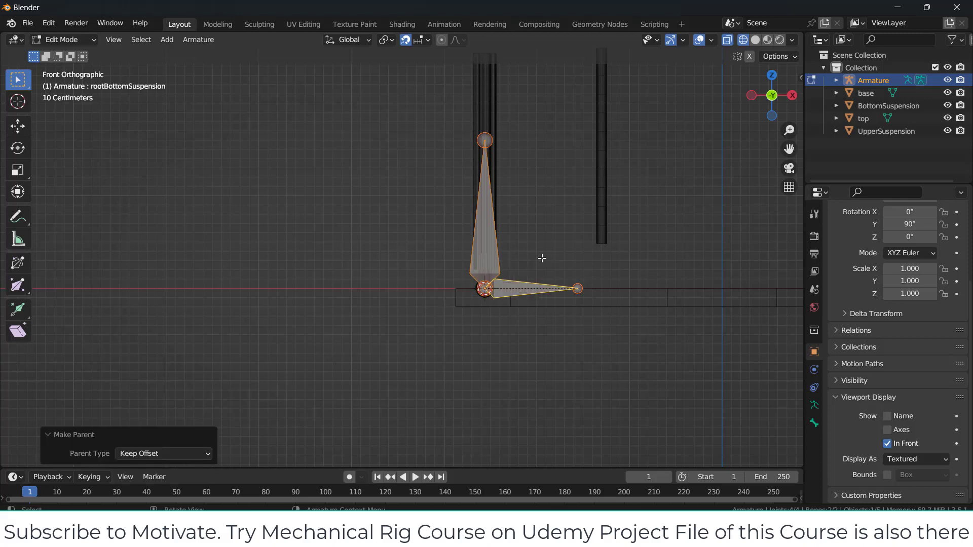
Return to Object Mode and place the 3D cursor at UpperSuspension's origin in its upper ball joint
{"action": "scroll", "coordinate": [552, 228], "scroll_direction": "down", "scroll_amount": 4}
{"action": "scroll", "coordinate": [542, 147], "scroll_direction": "up", "scroll_amount": 1}
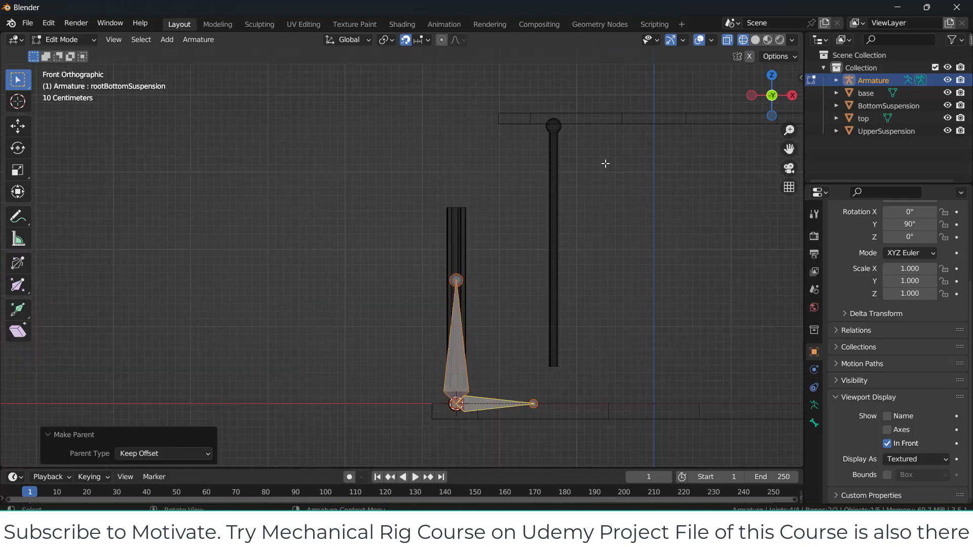
{"action": "key", "text": "Tab"}
{"action": "left_click", "coordinate": [559, 156]}
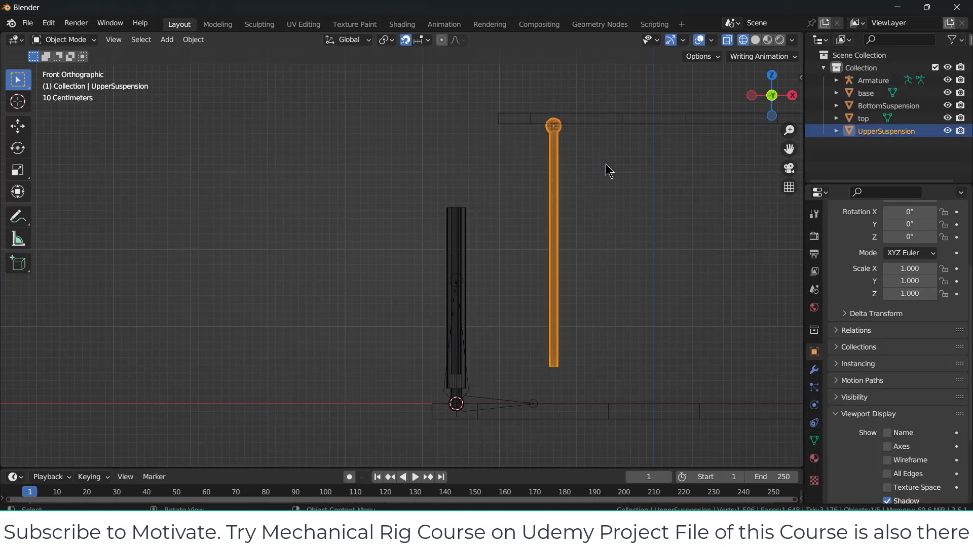
{"action": "key", "text": "shift+s"}
{"action": "left_click", "coordinate": [610, 238]}
Add a single bone to the existing armature at the 3D cursor on UpperSuspension's ball joint
{"action": "left_click", "coordinate": [865, 84]}
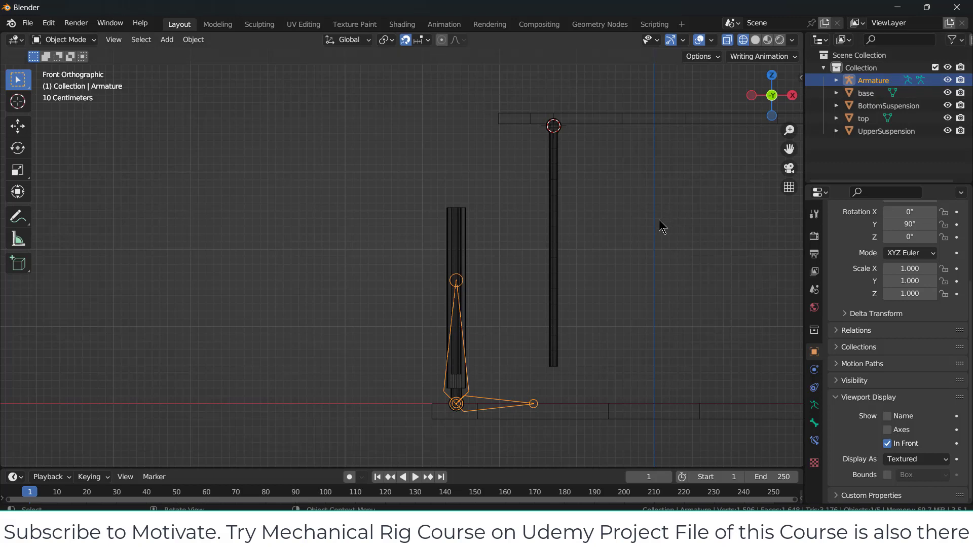
{"action": "key", "text": "Tab"}
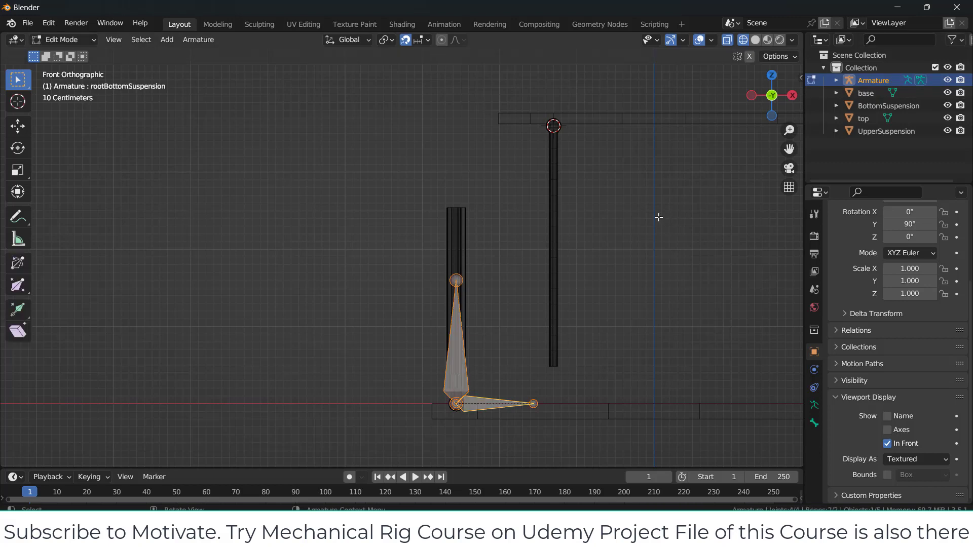
{"action": "left_click", "coordinate": [166, 39]}
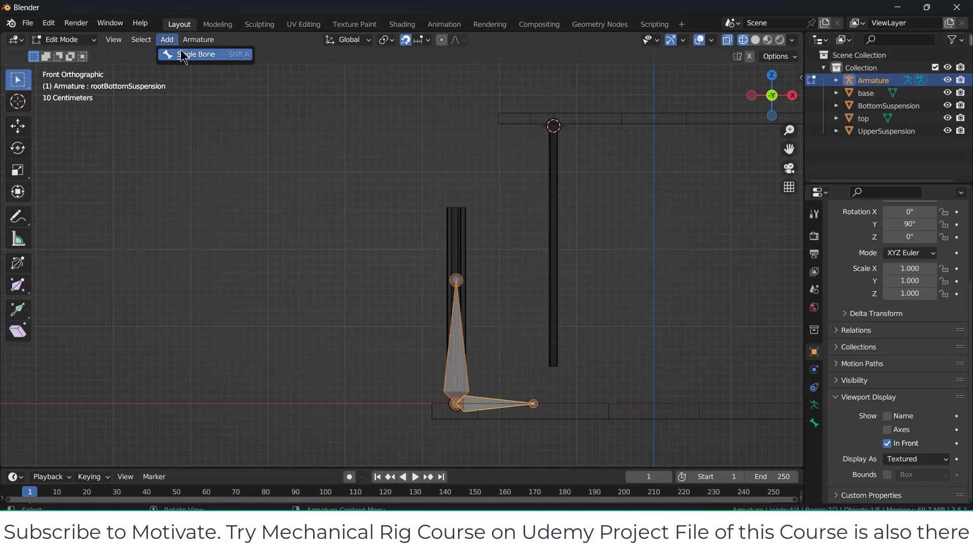
{"action": "left_click", "coordinate": [183, 55]}
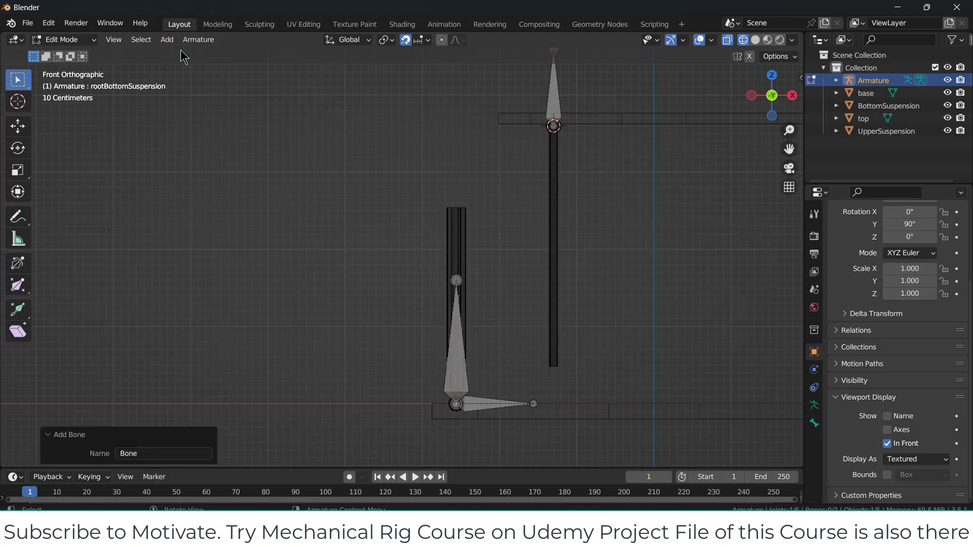
Set the transform pivot to 3D Cursor and rotate the new bone at the upper ball joint by -90°
{"action": "left_click", "coordinate": [557, 105]}
{"action": "middle_click_drag", "start_coordinate": [591, 134], "coordinate": [582, 208], "text": "shift"}
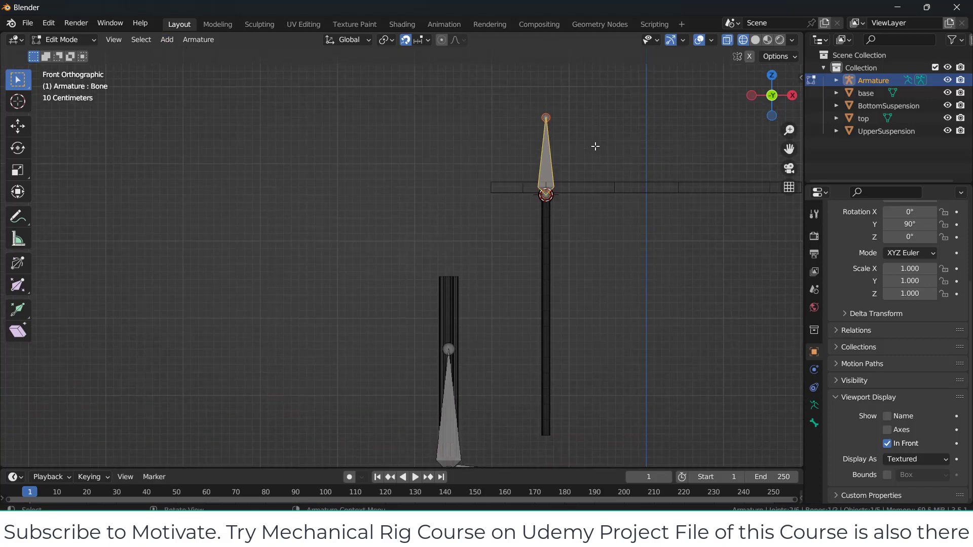
{"action": "key", "text": "r"}
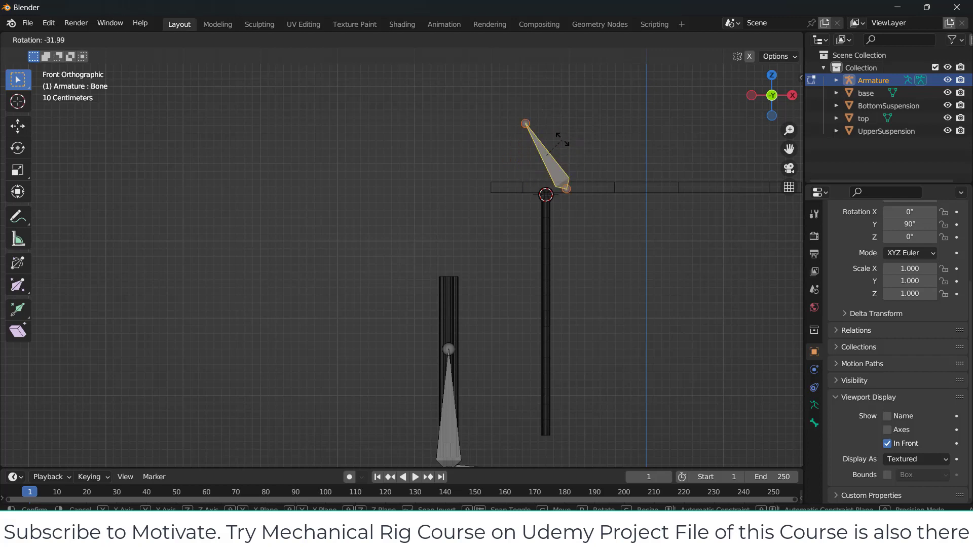
{"action": "right_click", "coordinate": [561, 166]}
{"action": "left_click", "coordinate": [385, 40]}
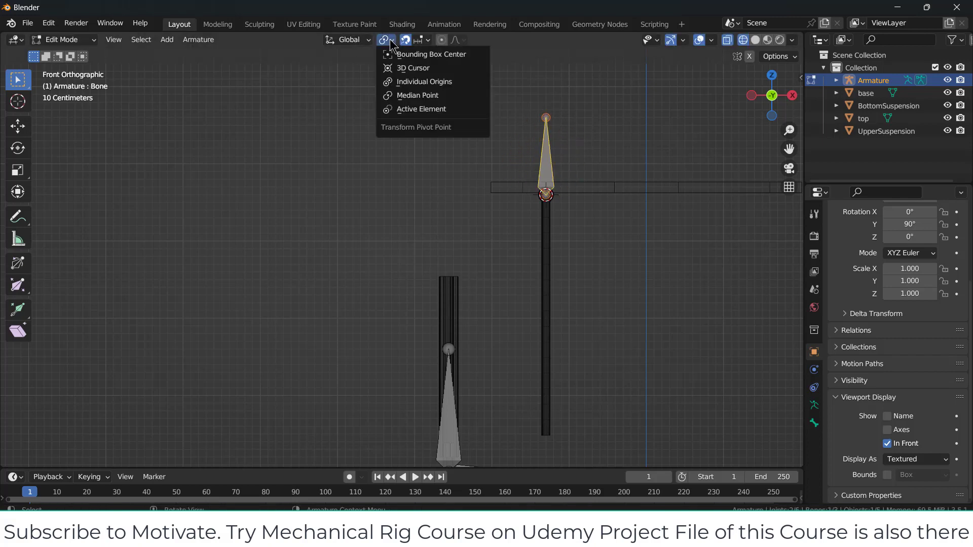
{"action": "left_click", "coordinate": [404, 68]}
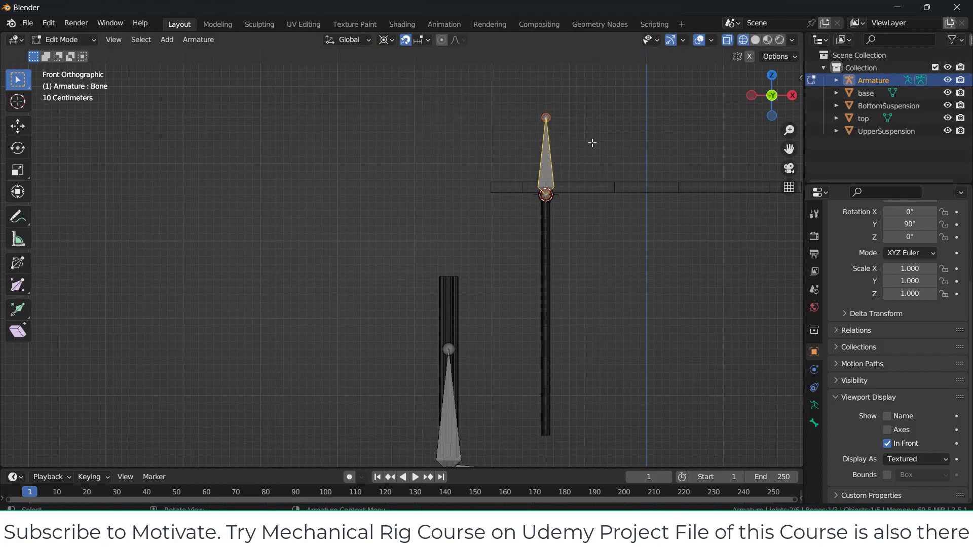
{"action": "key", "text": "r"}
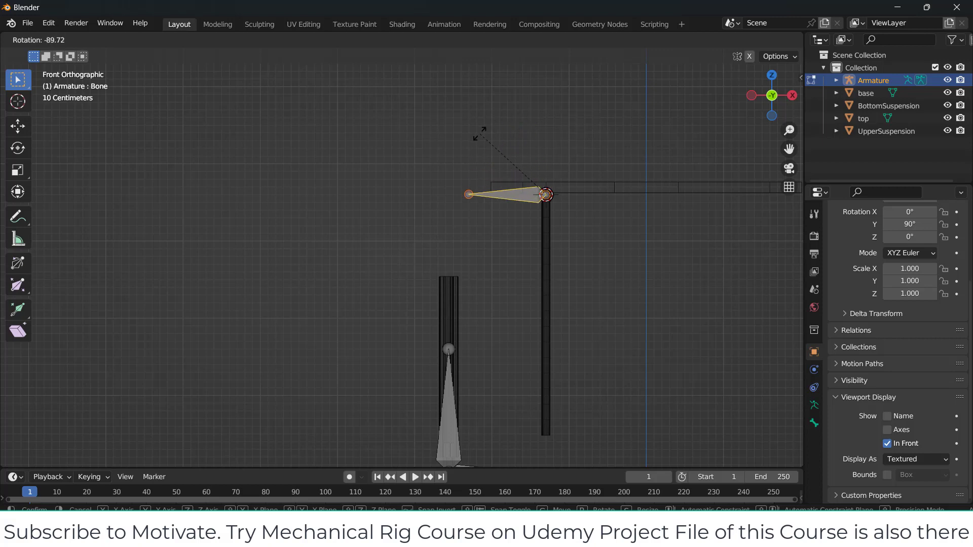
{"action": "type", "text": "-90"}
{"action": "key", "text": "Return"}
Rename the horizontal bone at the upper ball joint to rootUpperSuspension
{"action": "left_click", "coordinate": [520, 195]}
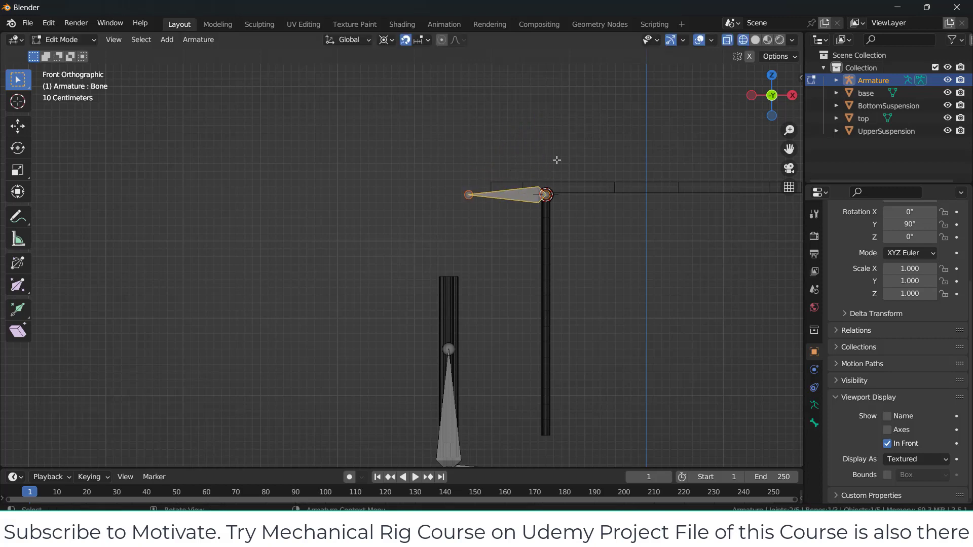
{"action": "key", "text": "F2"}
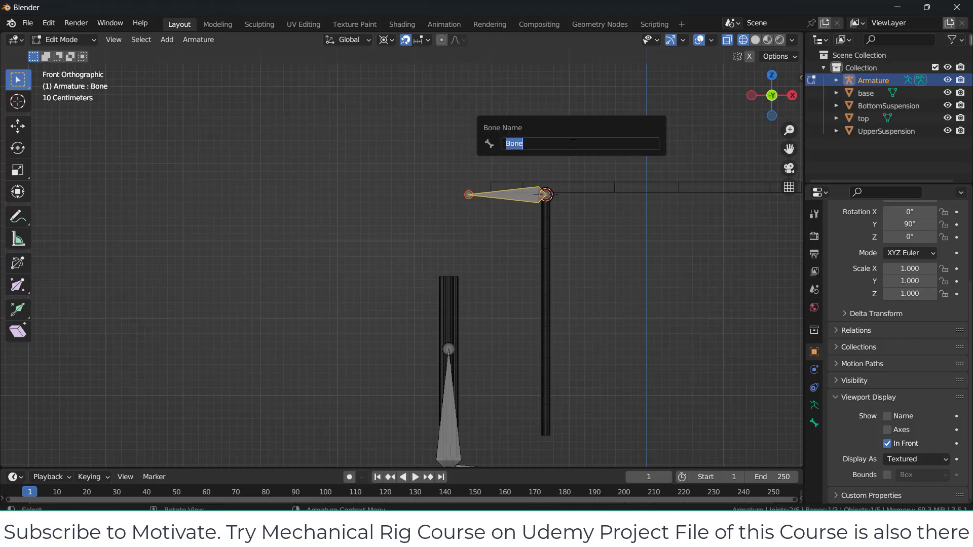
{"action": "type", "text": "upperS"}
{"action": "key", "text": "BackSpace"}
{"action": "key", "text": "BackSpace"}
{"action": "key", "text": "BackSpace"}
{"action": "key", "text": "BackSpace"}
{"action": "key", "text": "BackSpace"}
{"action": "key", "text": "BackSpace"}
{"action": "key", "text": "BackSpace"}
{"action": "key", "text": "BackSpace"}
{"action": "type", "text": "UpperS"}
{"action": "key", "text": "Return"}
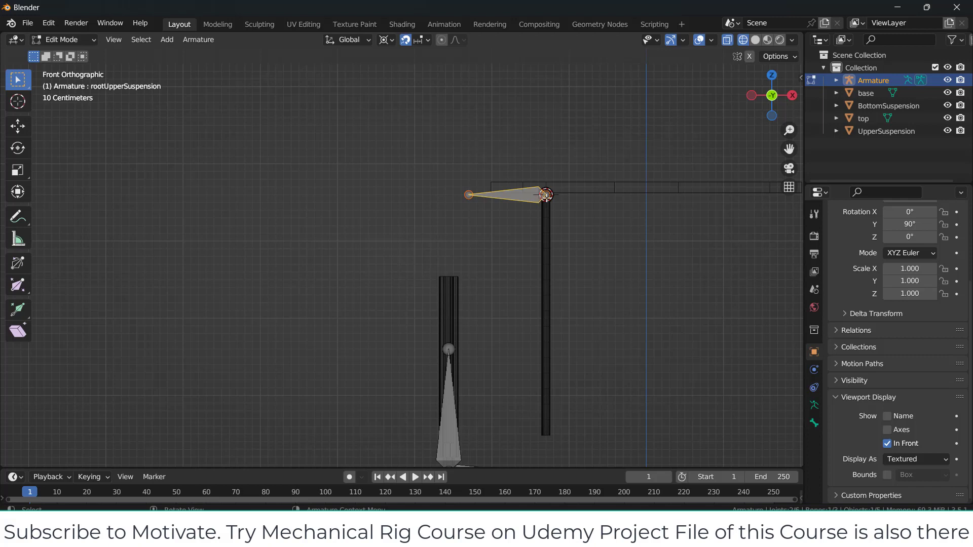
Extrude a bone from the head of rootUpperSuspension about 1.4 m straight down along Z inside the upper rod
{"action": "key", "text": "e"}
{"action": "key", "text": "z"}
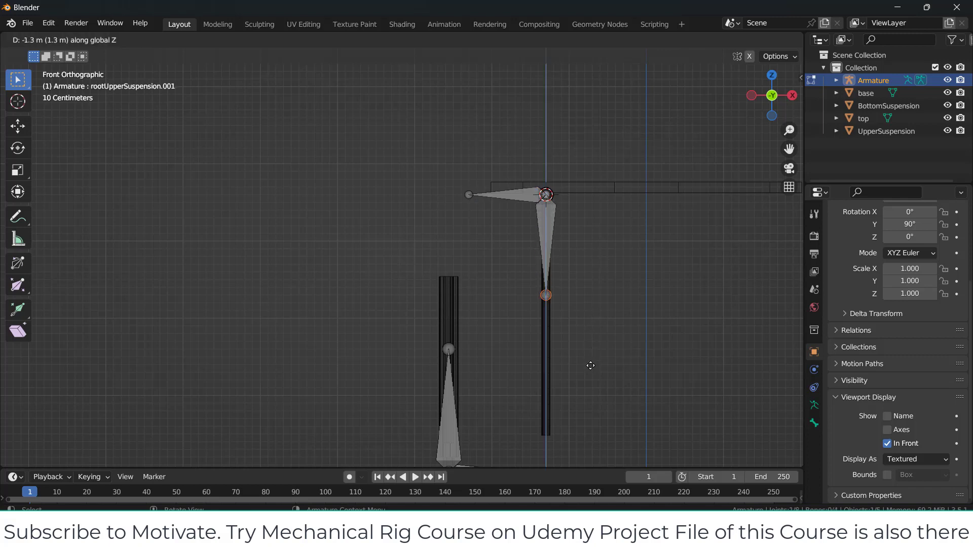
{"action": "left_click", "coordinate": [591, 369]}
{"action": "left_click", "coordinate": [596, 294]}
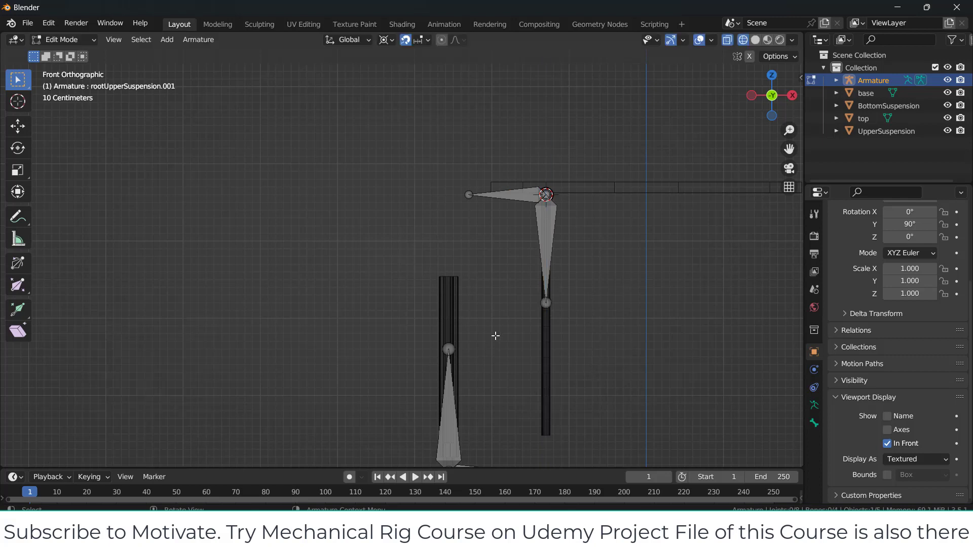
Rename the vertical bone inside the lower cylinder to bottomSuspension
{"action": "middle_click_drag", "start_coordinate": [495, 336], "coordinate": [497, 268], "text": "shift"}
{"action": "left_click", "coordinate": [457, 343]}
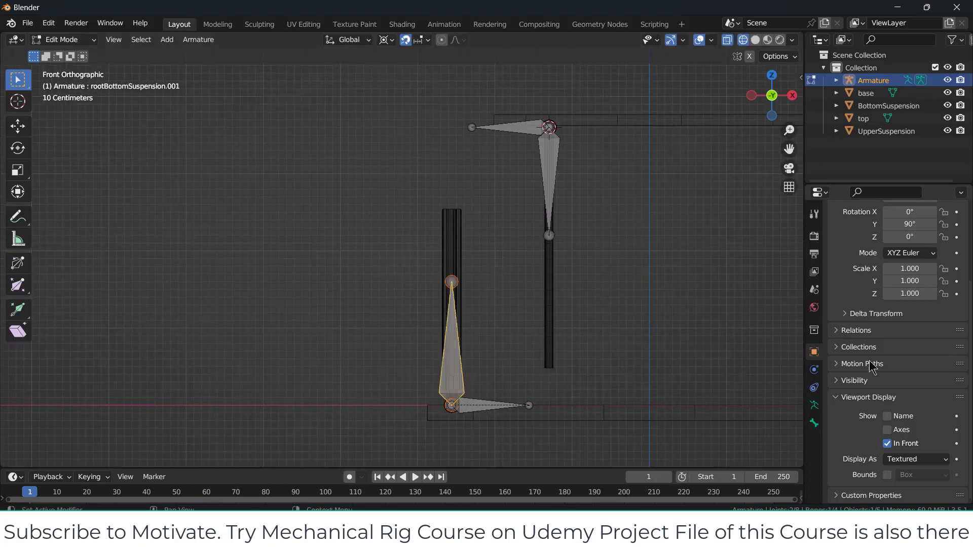
{"action": "left_click", "coordinate": [814, 405]}
{"action": "left_click", "coordinate": [814, 423]}
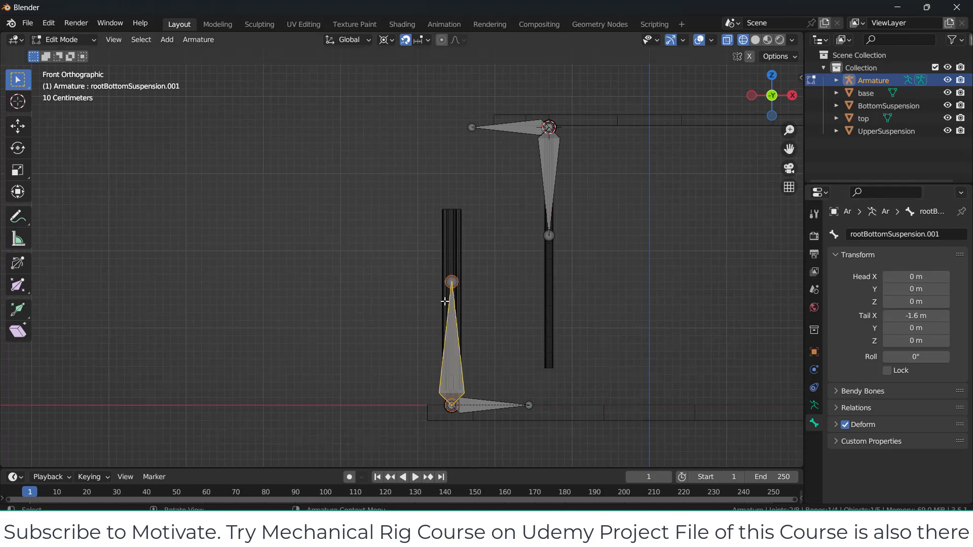
{"action": "left_click", "coordinate": [946, 235]}
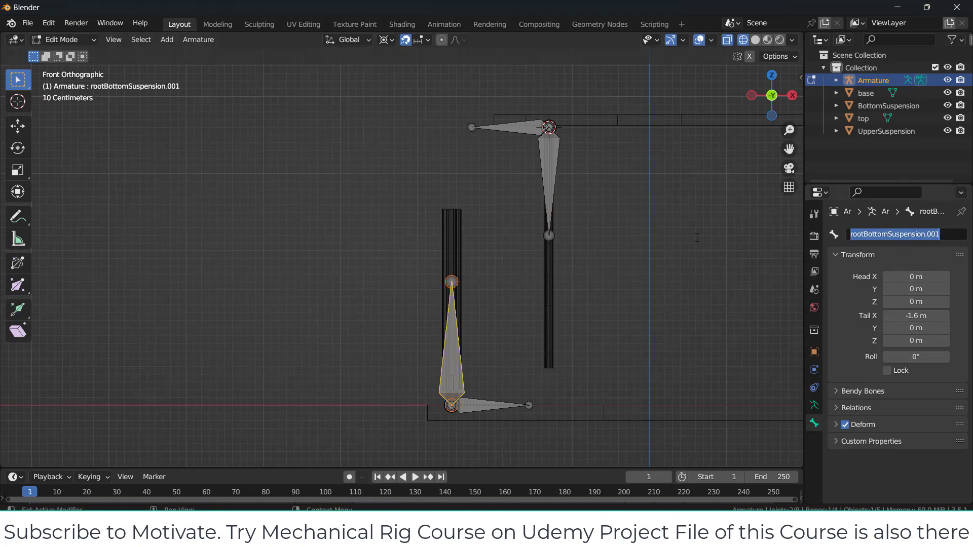
{"action": "type", "text": "S"}
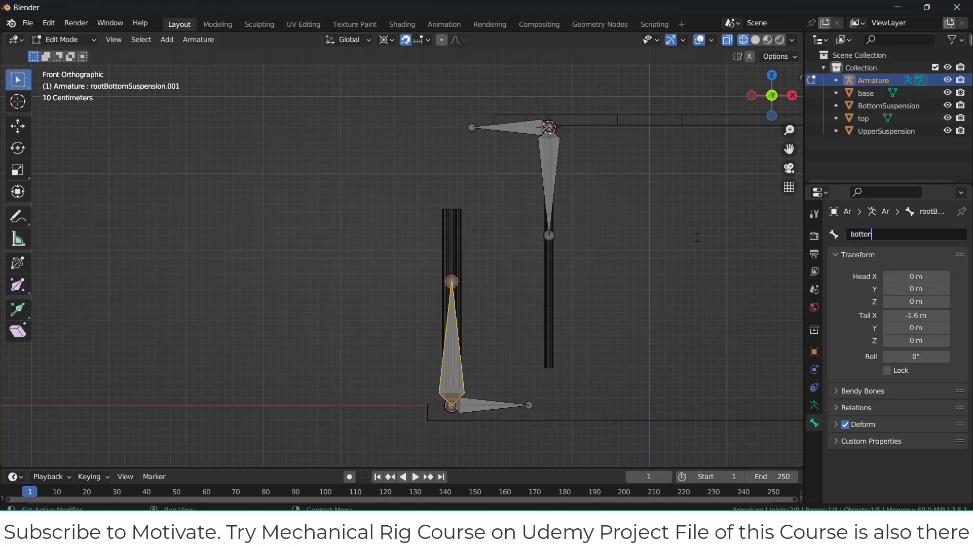
{"action": "type", "text": "Suspension"}
{"action": "key", "text": "Return"}
Rename the vertical bone inside the upper rod to upperSuspension
{"action": "left_click", "coordinate": [558, 163]}
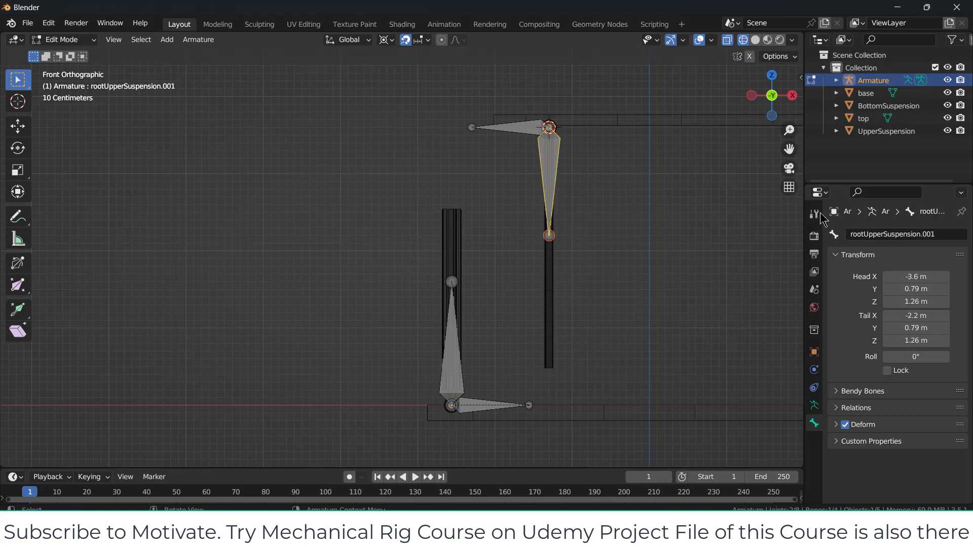
{"action": "left_click", "coordinate": [868, 235]}
{"action": "type", "text": "uppe"}
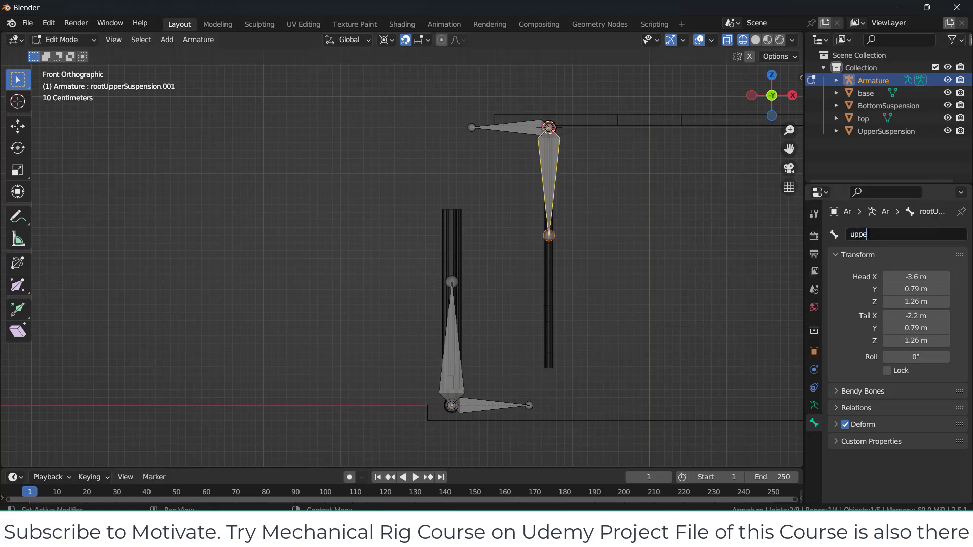
{"action": "type", "text": "rSuspension"}
{"action": "key", "text": "Return"}
{"action": "left_click", "coordinate": [623, 216]}
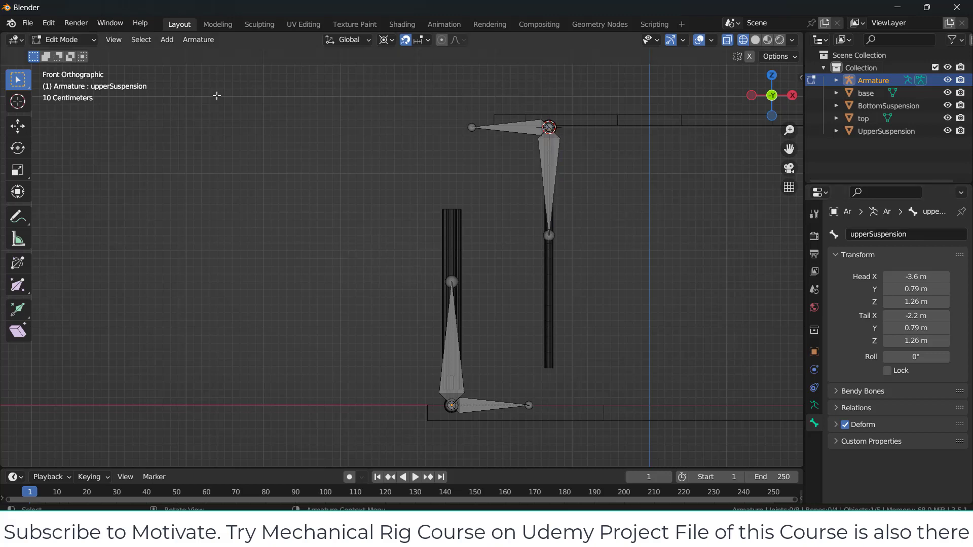
Parent the upperSuspension bone to rootUpperSuspension with Keep Offset
{"action": "left_click", "coordinate": [547, 154]}
{"action": "left_click", "coordinate": [504, 128], "text": "shift"}
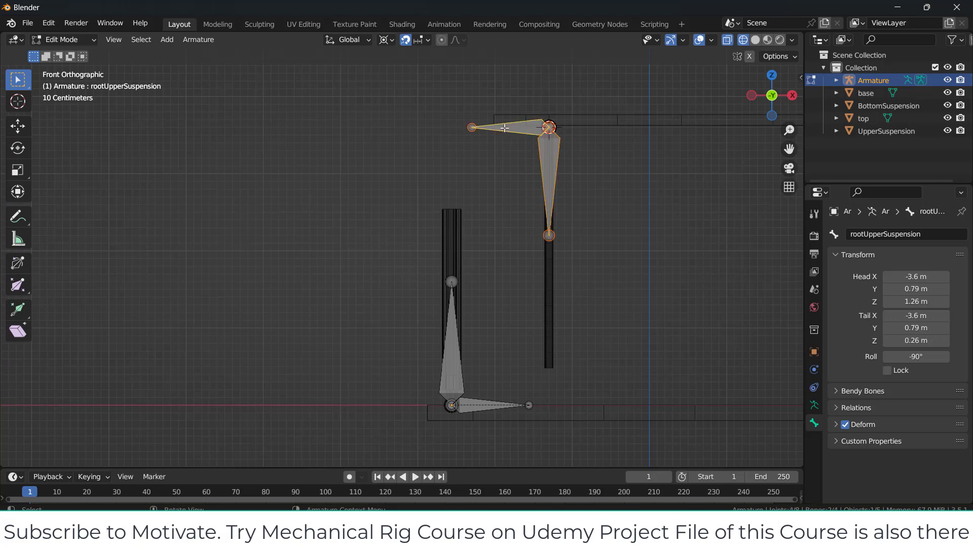
{"action": "key", "text": "ctrl+p"}
{"action": "left_click", "coordinate": [505, 128]}
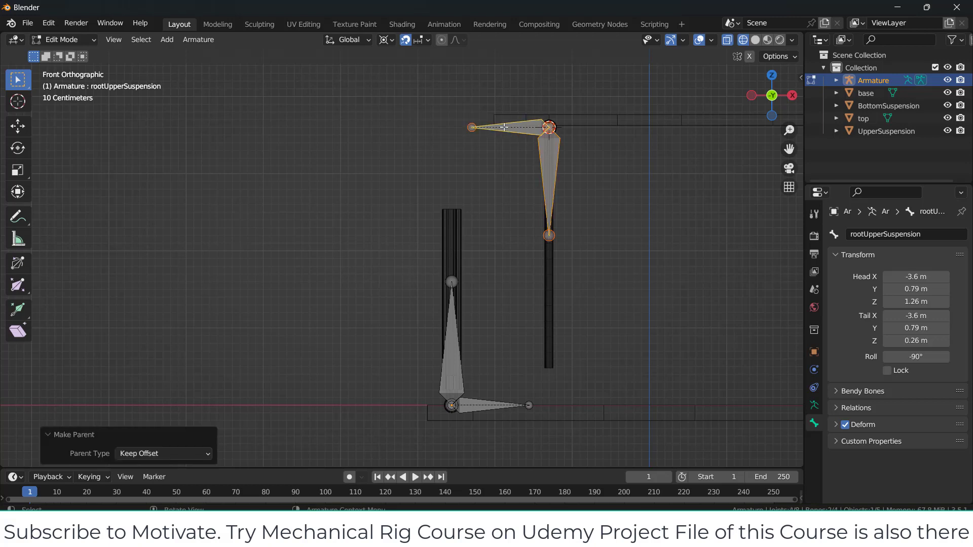
Switch the armature to Pose Mode and test-move rootUpperSuspension and rootBottomSuspension, cancelling both moves
{"action": "left_click", "coordinate": [84, 39]}
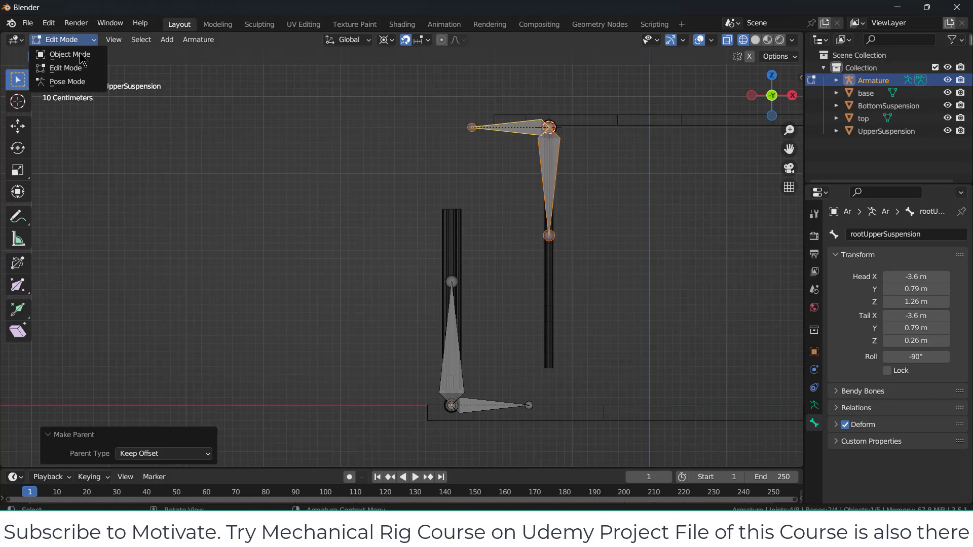
{"action": "left_click", "coordinate": [78, 82]}
{"action": "left_click", "coordinate": [485, 130]}
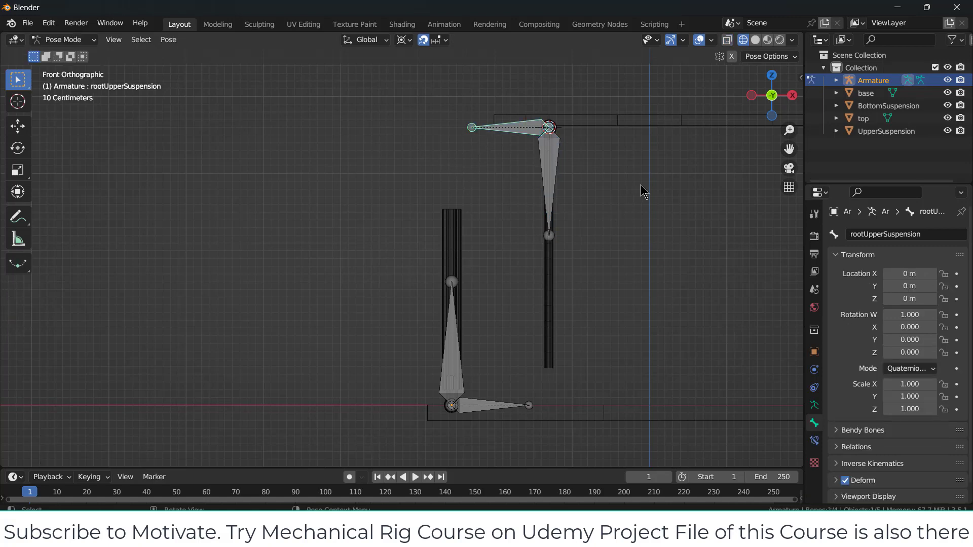
{"action": "key", "text": "g"}
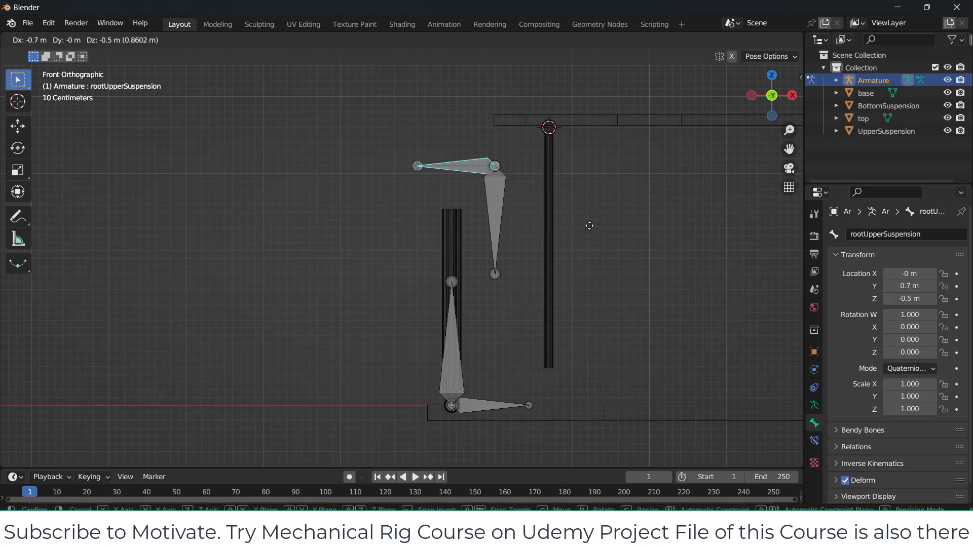
{"action": "key", "text": "Escape"}
{"action": "left_click", "coordinate": [513, 406]}
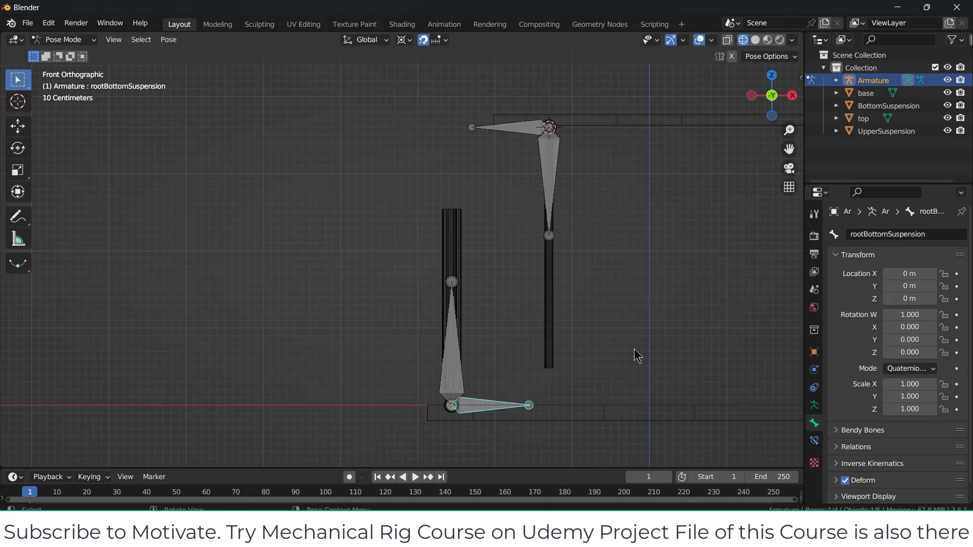
{"action": "key", "text": "g"}
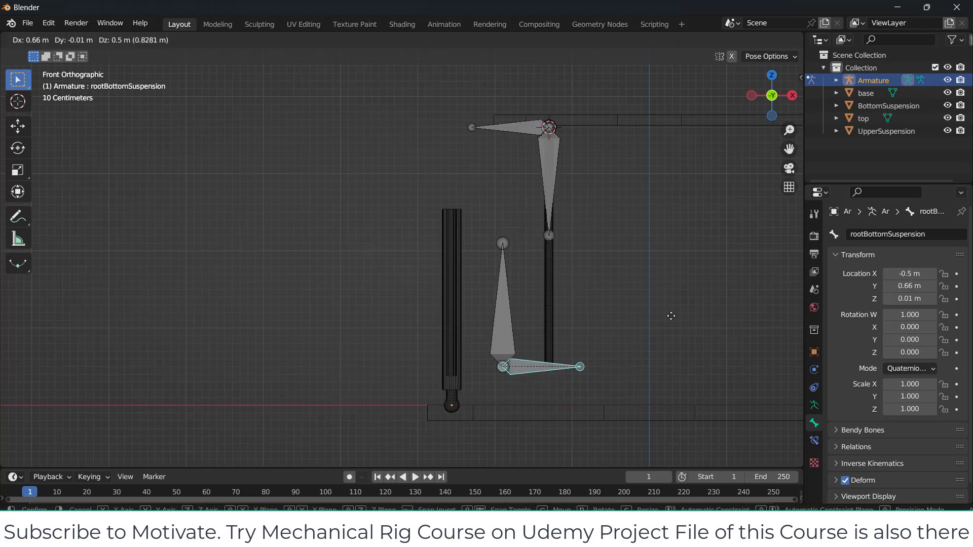
{"action": "key", "text": "Escape"}
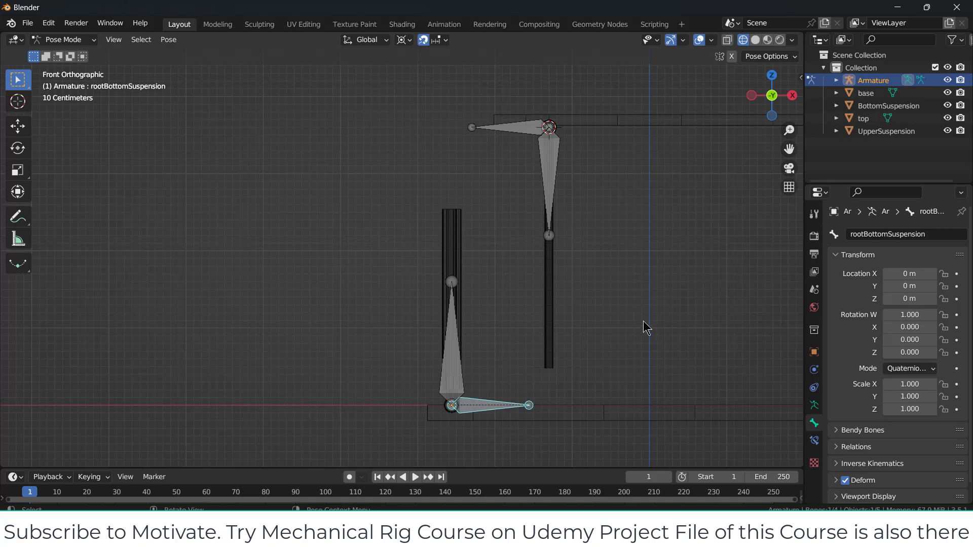
Turn off Lock Object Modes so that meshes can be selected while posing the armature
{"action": "middle_click_drag", "start_coordinate": [640, 267], "coordinate": [591, 207], "text": "shift"}
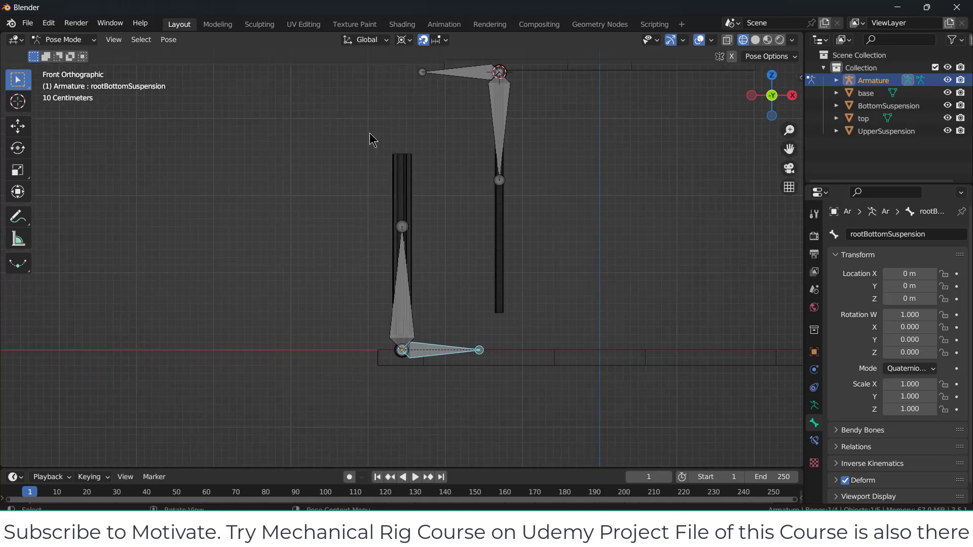
{"action": "left_click", "coordinate": [48, 23]}
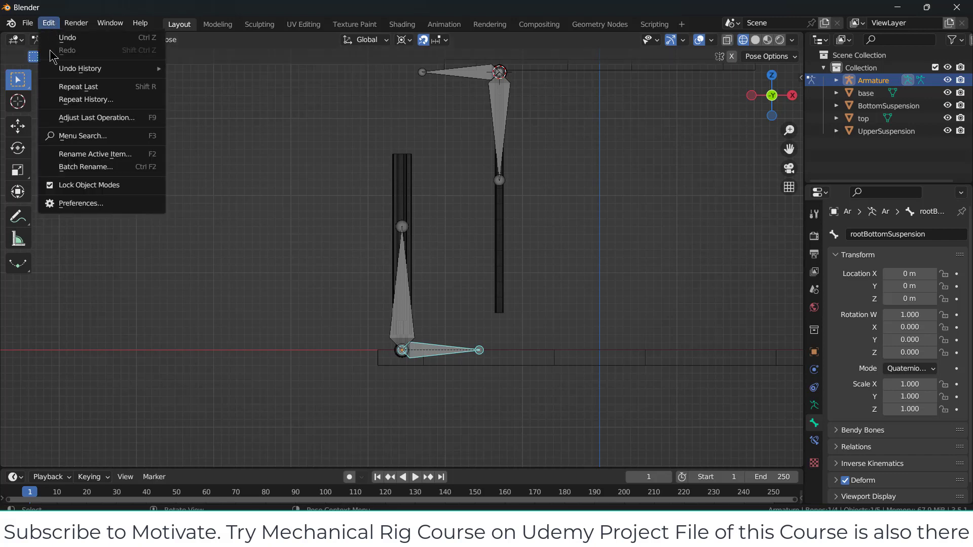
{"action": "left_click", "coordinate": [87, 195]}
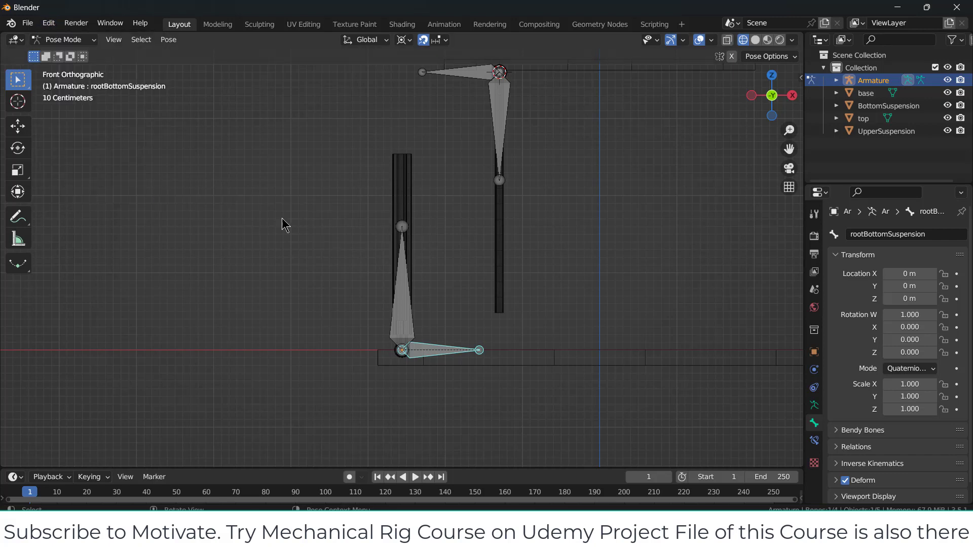
Parent the BottomSuspension mesh to the bottomSuspension bone using the Bone parent type
{"action": "left_click", "coordinate": [415, 177], "text": "shift"}
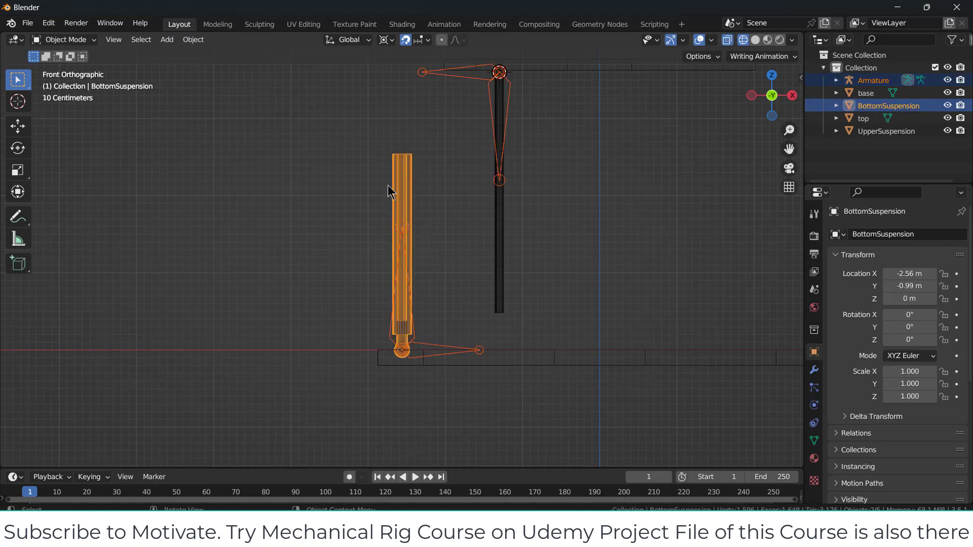
{"action": "left_click", "coordinate": [391, 340], "text": "shift"}
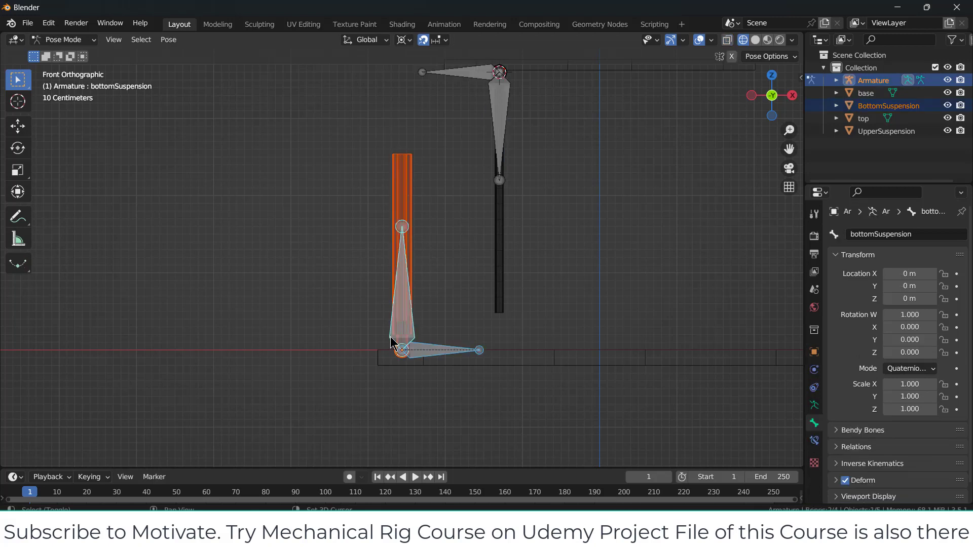
{"action": "key", "text": "ctrl+p"}
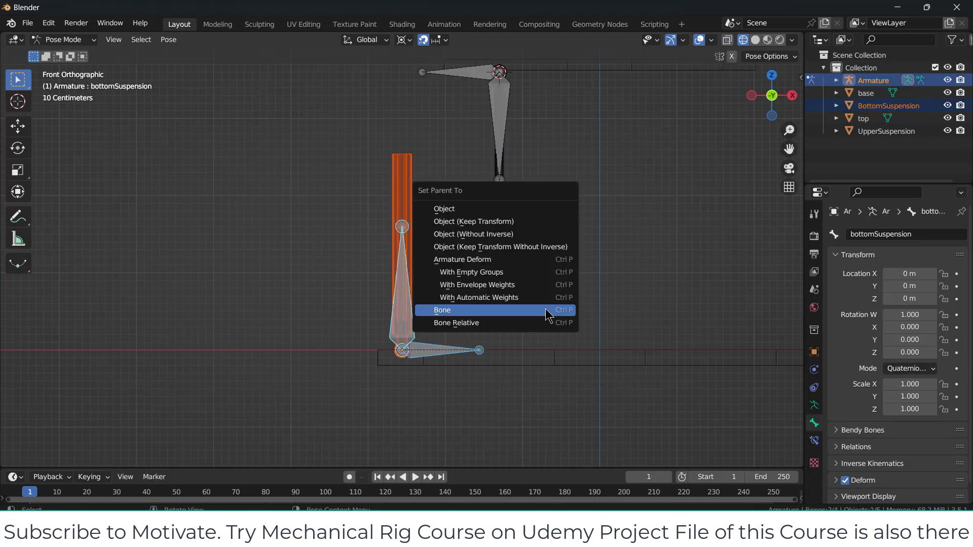
{"action": "left_click", "coordinate": [547, 310]}
Parent the UpperSuspension mesh to the upperSuspension bone using the Bone parent type
{"action": "key", "text": "ctrl+Tab"}
{"action": "left_click", "coordinate": [504, 242]}
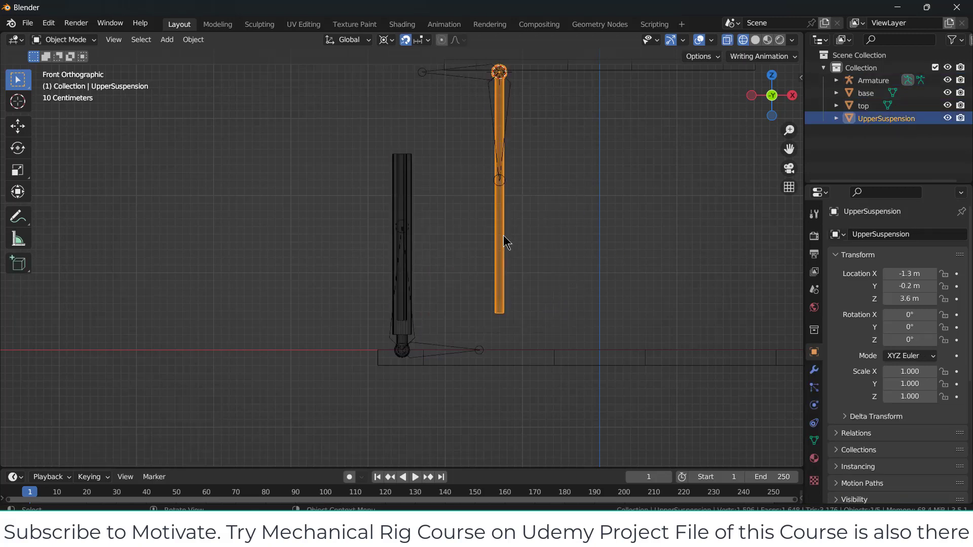
{"action": "left_click", "coordinate": [513, 91], "text": "shift"}
{"action": "key", "text": "ctrl+Tab"}
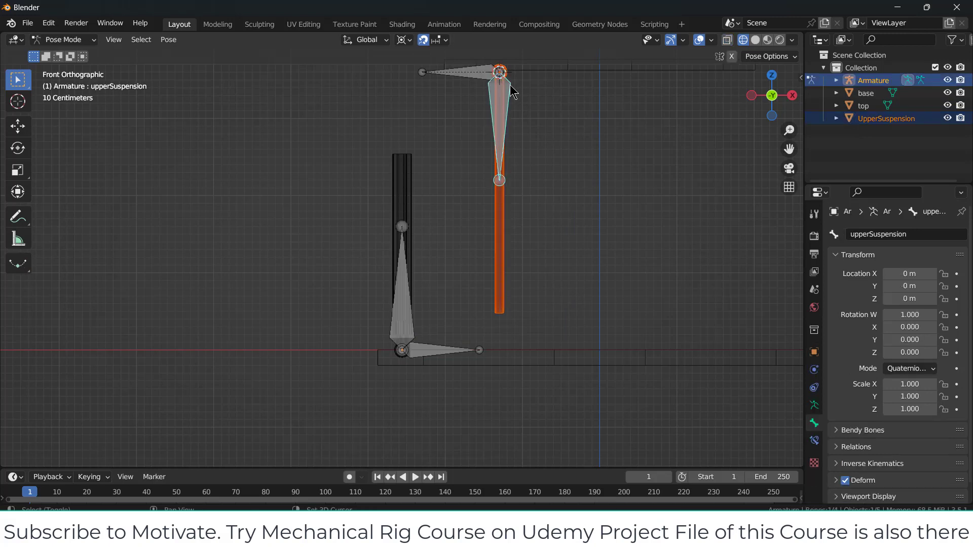
{"action": "key", "text": "ctrl+p"}
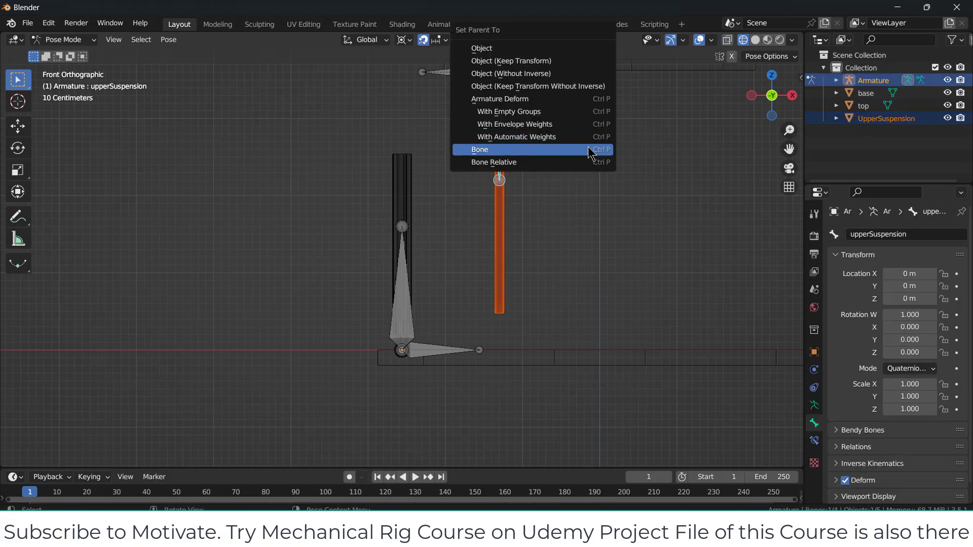
{"action": "left_click", "coordinate": [589, 150]}
{"action": "left_click", "coordinate": [634, 211]}
Add a Damped Track constraint to the bottomSuspension bone, targeting the Armature's rootUpperSuspension bone
{"action": "left_click", "coordinate": [403, 301]}
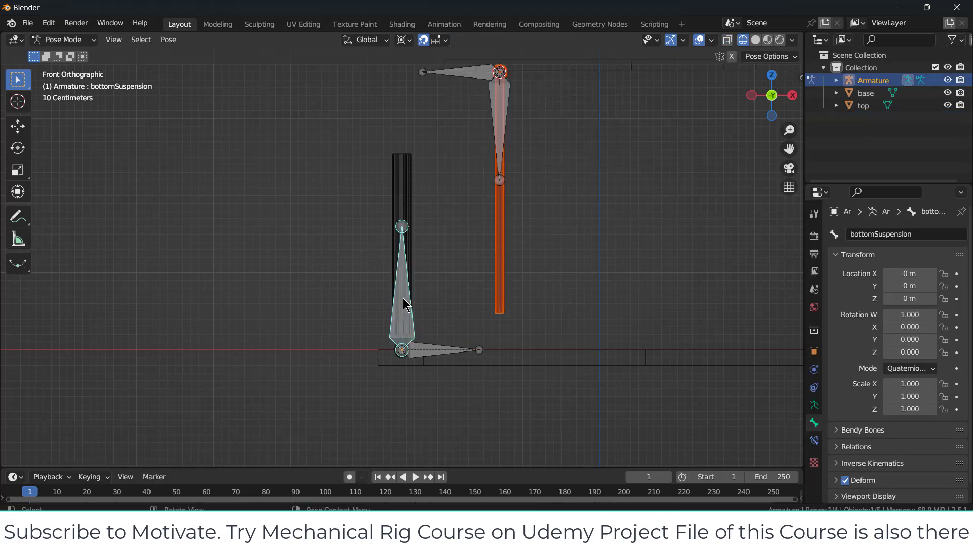
{"action": "left_click", "coordinate": [814, 441]}
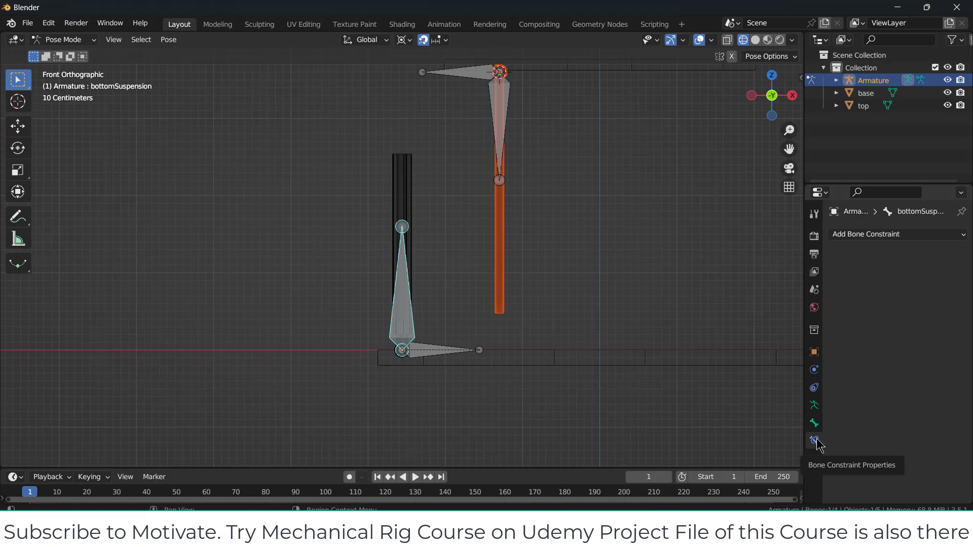
{"action": "left_click", "coordinate": [955, 235]}
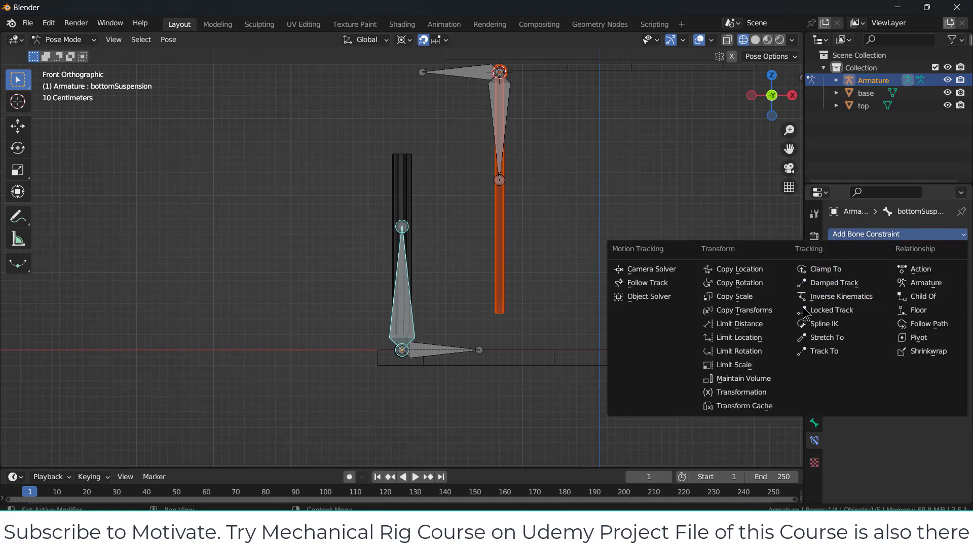
{"action": "left_click", "coordinate": [830, 283]}
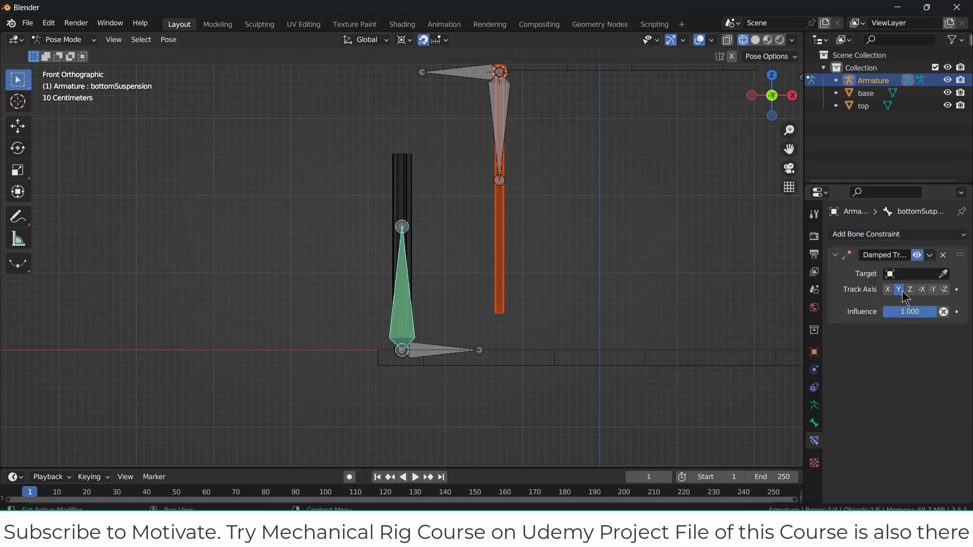
{"action": "left_click", "coordinate": [914, 274]}
{"action": "left_click", "coordinate": [912, 294]}
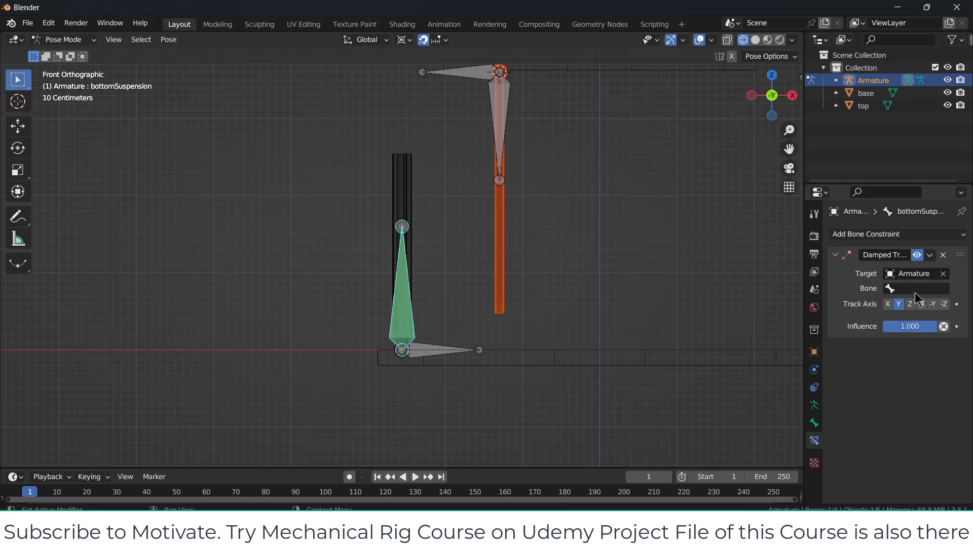
{"action": "left_click", "coordinate": [917, 289]}
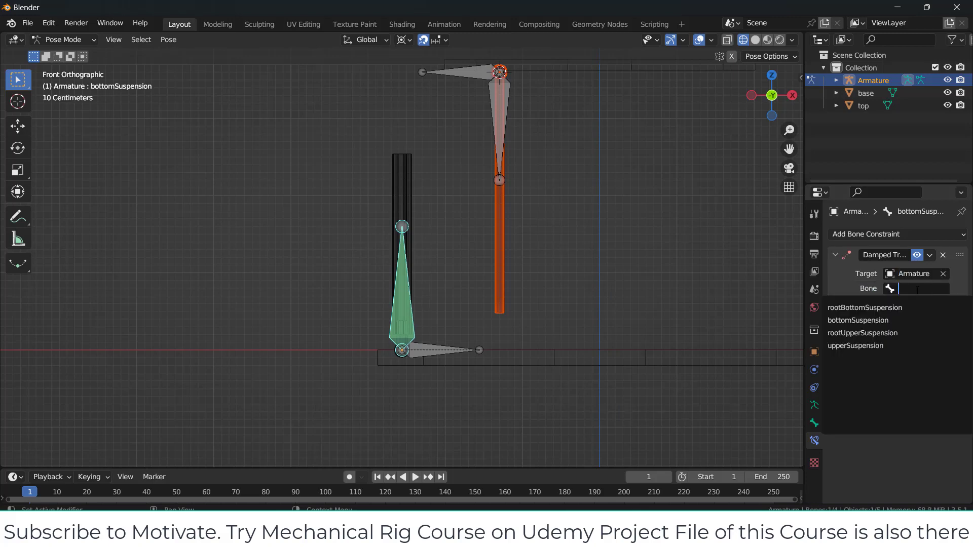
{"action": "left_click", "coordinate": [901, 332]}
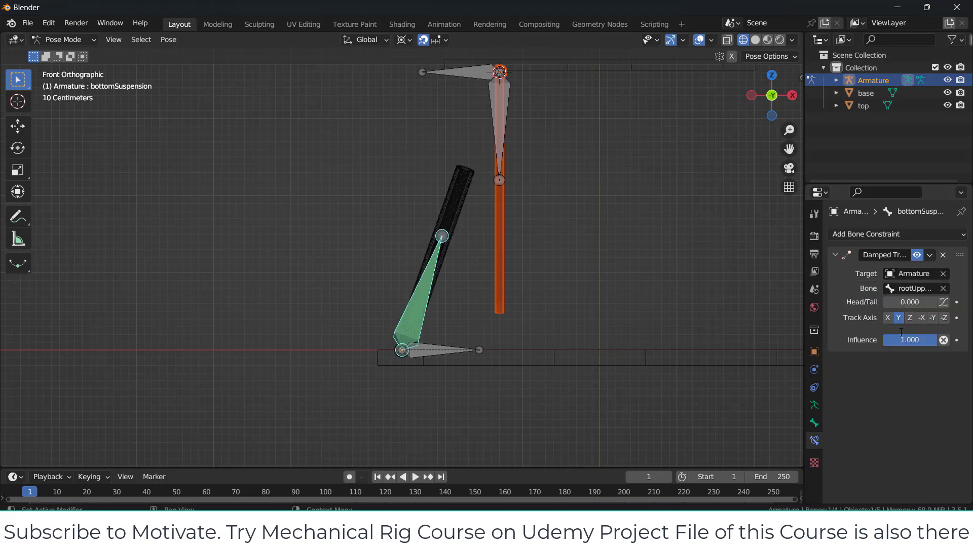
Add a Damped Track constraint to the upperSuspension bone, targeting the Armature's rootBottomSuspension bone
{"action": "left_click", "coordinate": [507, 95]}
{"action": "left_click", "coordinate": [901, 234]}
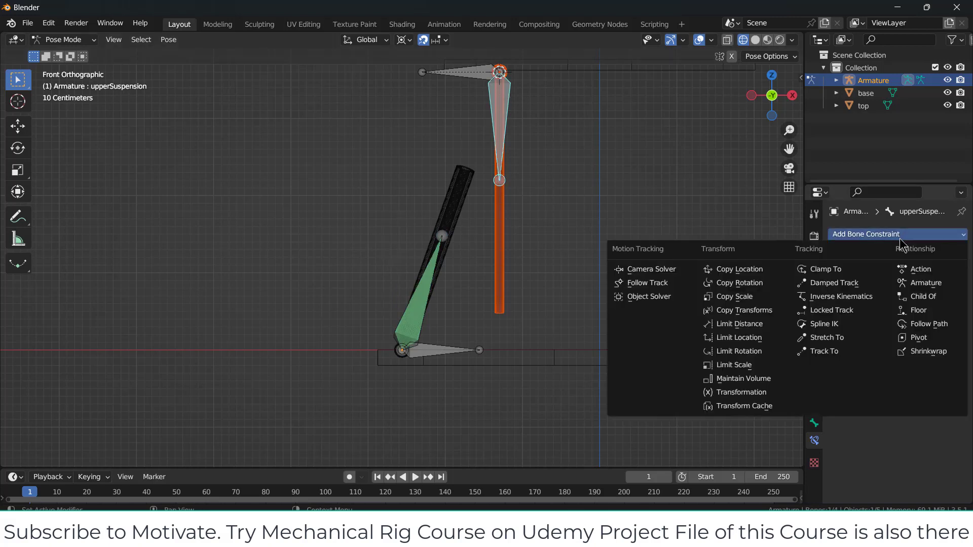
{"action": "left_click", "coordinate": [862, 283]}
{"action": "left_click", "coordinate": [922, 274]}
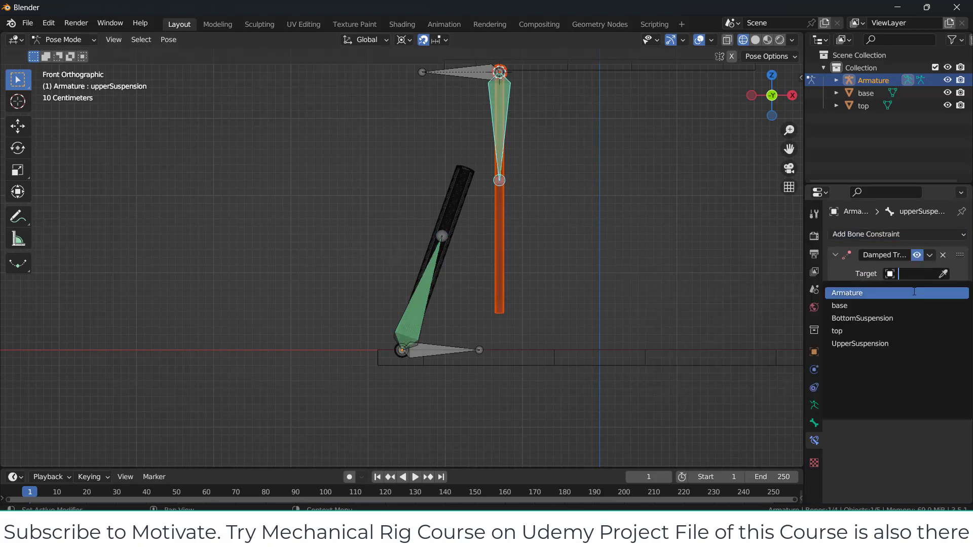
{"action": "left_click", "coordinate": [917, 292]}
{"action": "left_click", "coordinate": [918, 289]}
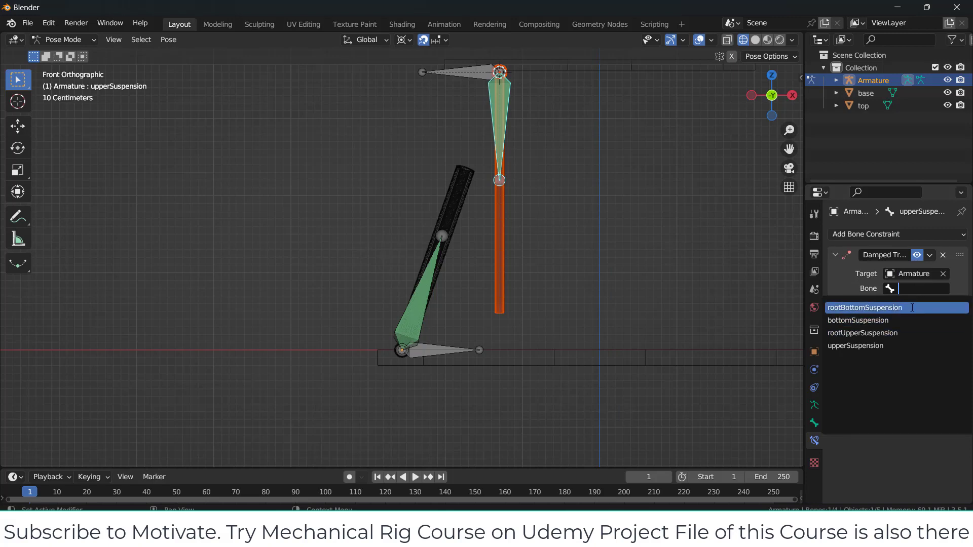
{"action": "left_click", "coordinate": [912, 307]}
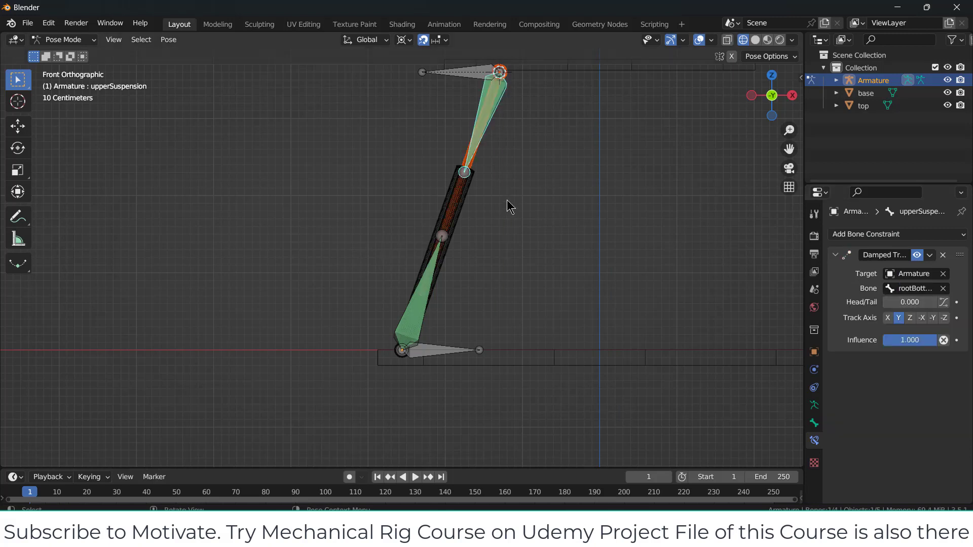
Switch the armature to Object Mode and hide the base and top meshes
{"action": "middle_click_drag", "start_coordinate": [510, 205], "coordinate": [468, 199]}
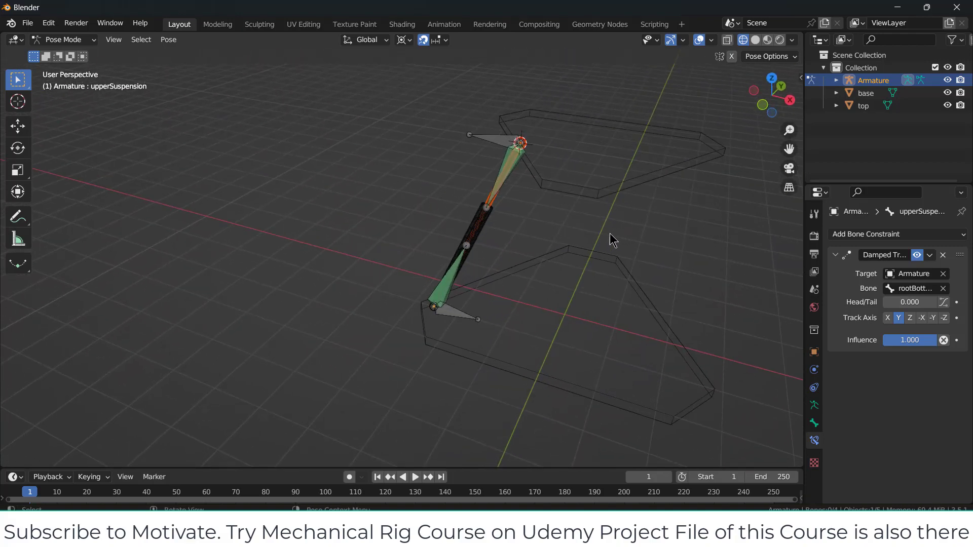
{"action": "left_click", "coordinate": [63, 40]}
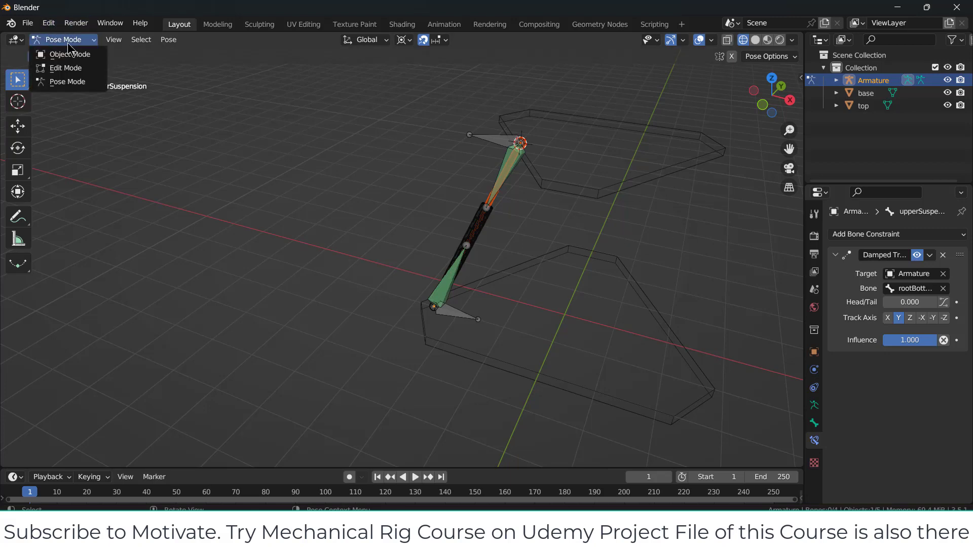
{"action": "left_click", "coordinate": [70, 55]}
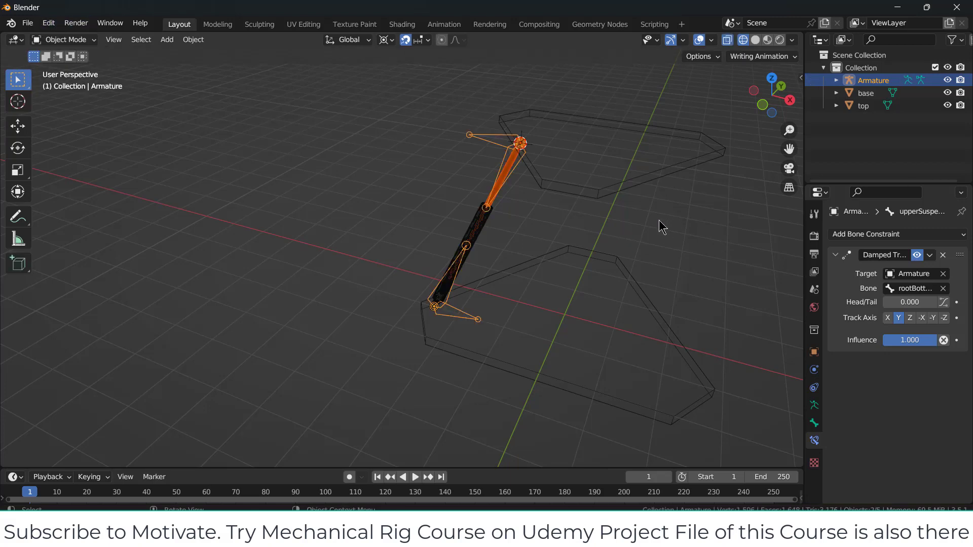
{"action": "key", "text": "KP_7"}
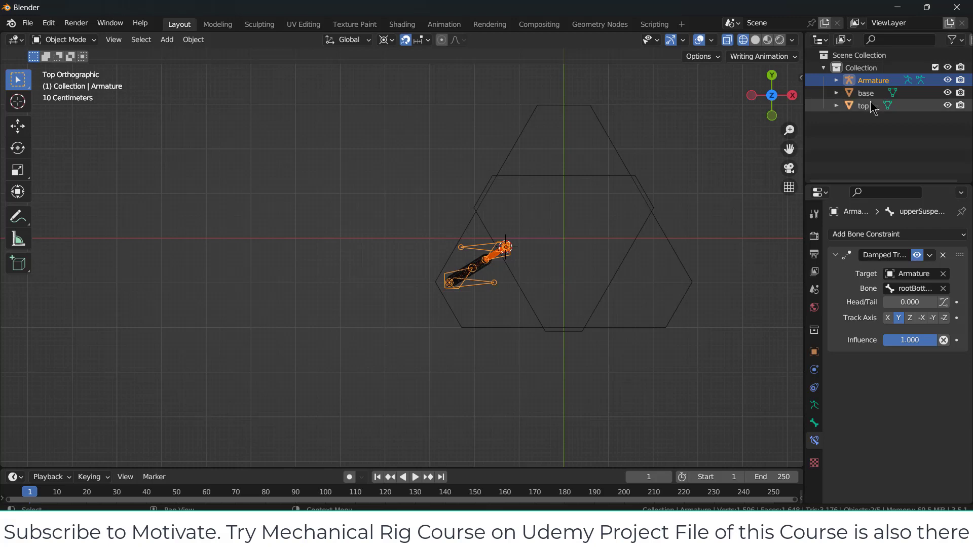
{"action": "left_click", "coordinate": [948, 93]}
{"action": "left_click", "coordinate": [947, 105]}
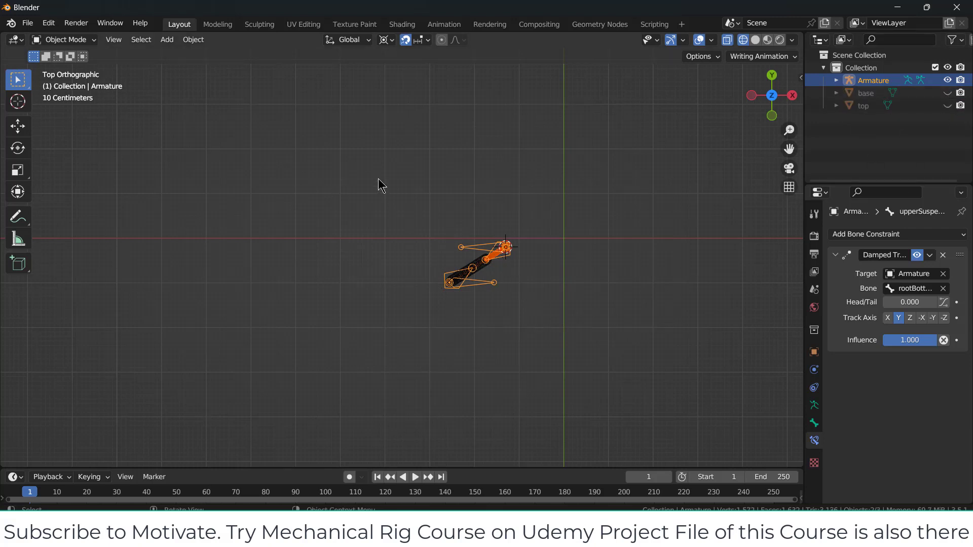
Duplicate the leg armature with its meshes and move the copy about 0.2 m along X and -0.5 m along Y
{"action": "key", "text": "shift+d"}
{"action": "left_click", "coordinate": [585, 266]}
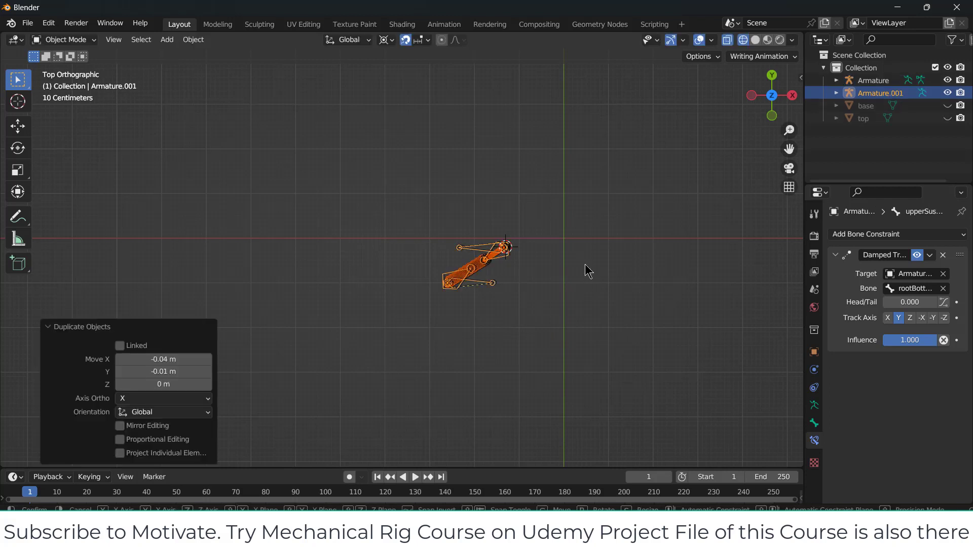
{"action": "key", "text": "g"}
{"action": "left_click", "coordinate": [592, 286]}
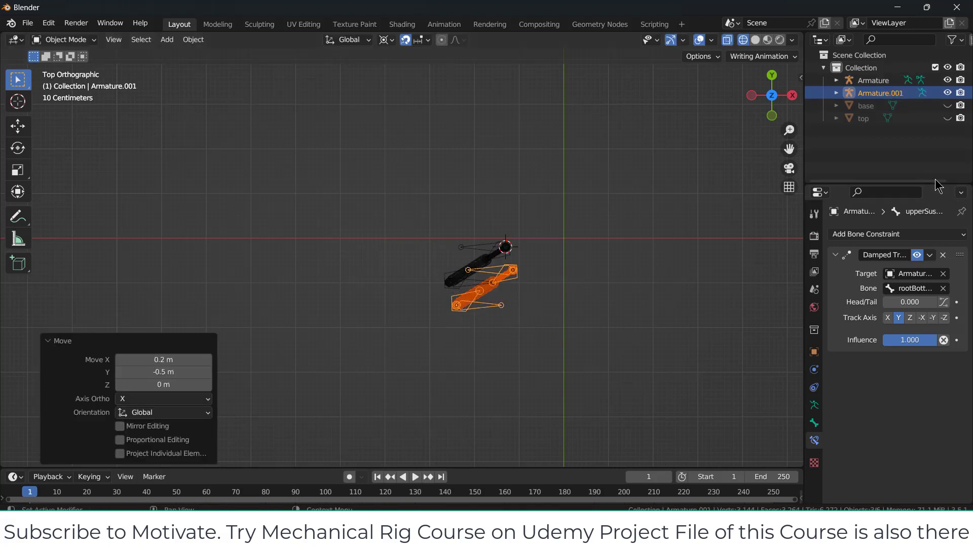
Unhide base and top, and adjust the copied leg by 0.1 m in X and Y, plus 0.1 m in X and -0.3 m in Y
{"action": "left_click", "coordinate": [947, 118]}
{"action": "left_click", "coordinate": [946, 105]}
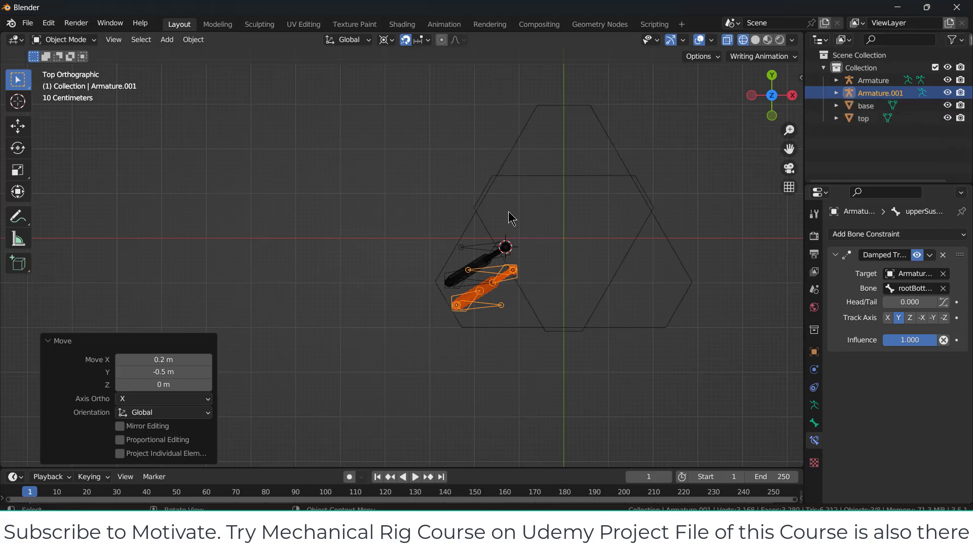
{"action": "scroll", "coordinate": [500, 281], "scroll_direction": "up", "scroll_amount": 2}
{"action": "scroll", "coordinate": [516, 286], "scroll_direction": "up", "scroll_amount": 2}
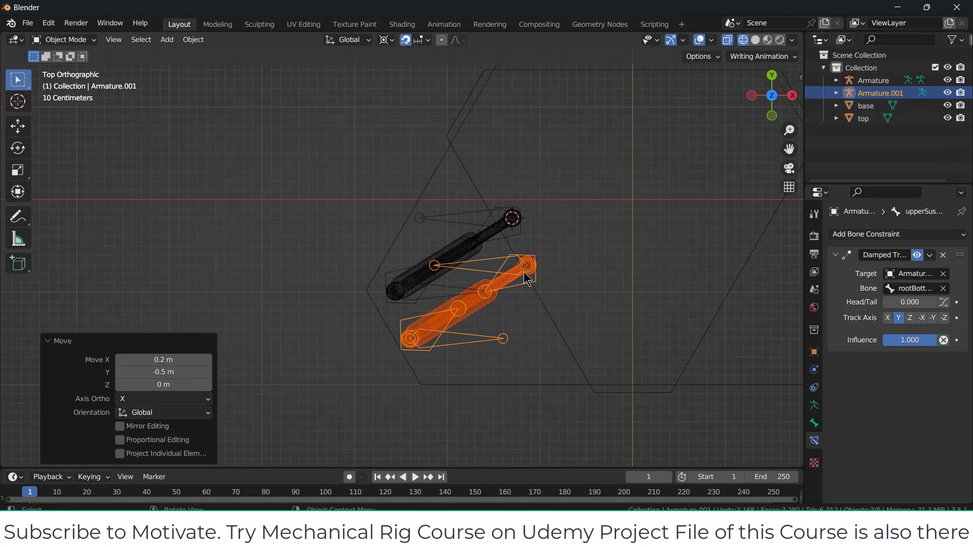
{"action": "key", "text": "g"}
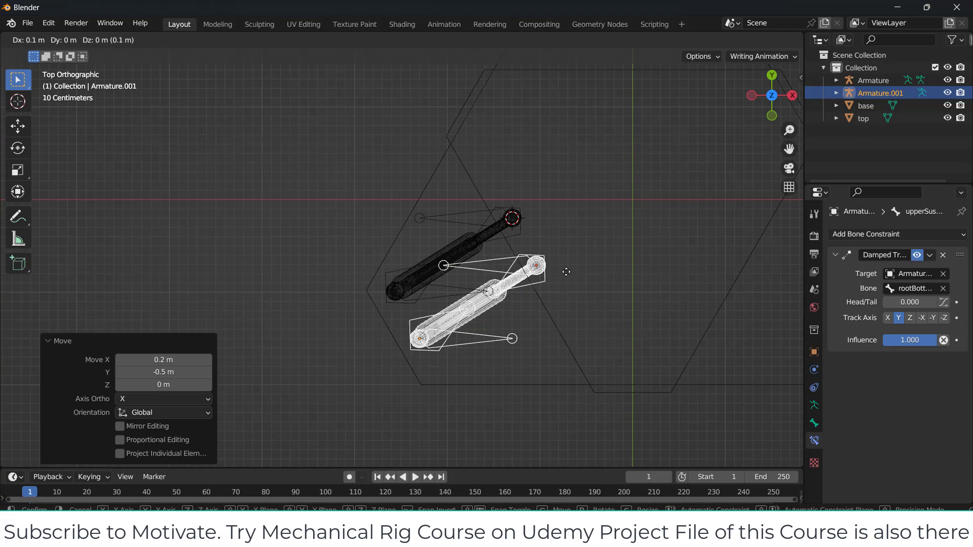
{"action": "left_click", "coordinate": [567, 268]}
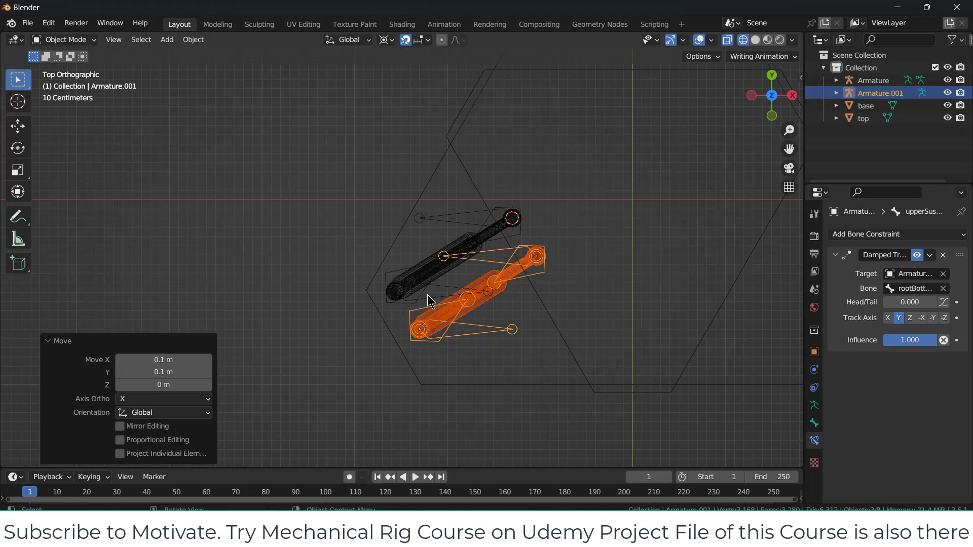
{"action": "key", "text": "g"}
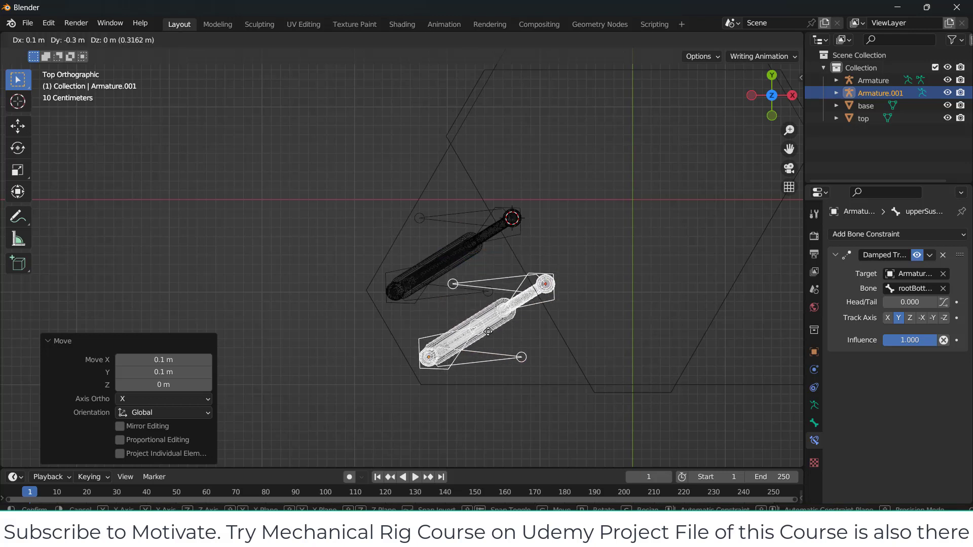
{"action": "left_click", "coordinate": [485, 338]}
{"action": "key", "text": "alt+a"}
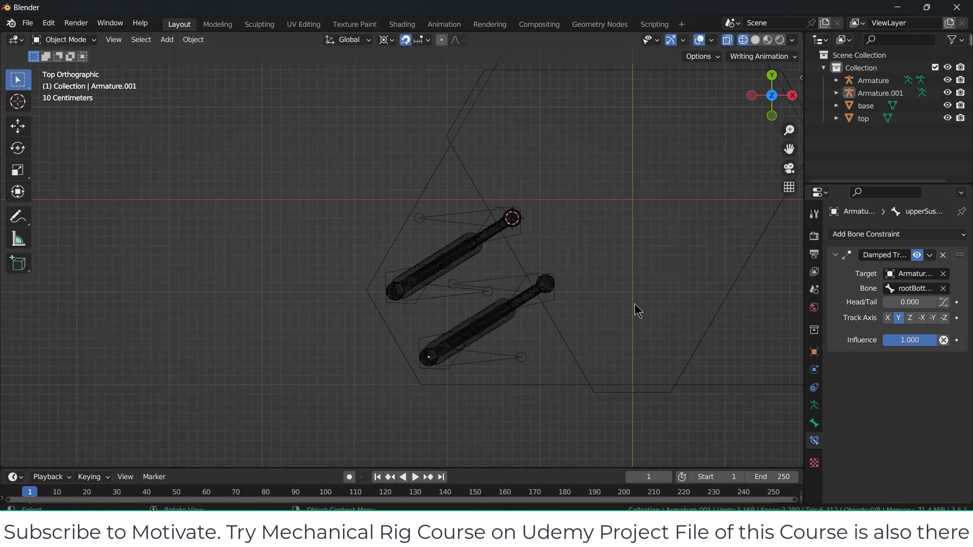
Hide the top and base meshes and select both legs with their armatures
{"action": "scroll", "coordinate": [636, 311], "scroll_direction": "down", "scroll_amount": 1}
{"action": "left_click", "coordinate": [720, 280]}
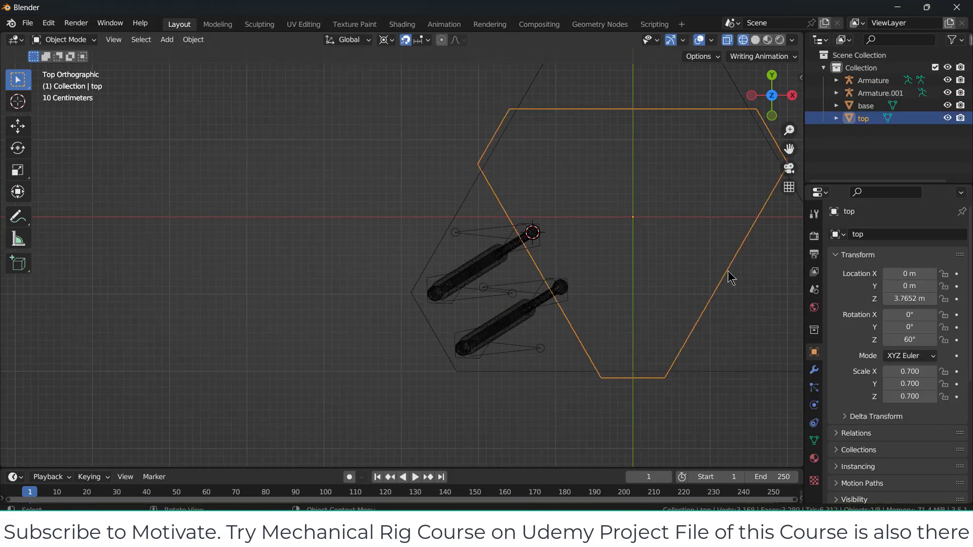
{"action": "left_click_drag", "start_coordinate": [706, 264], "coordinate": [764, 392]}
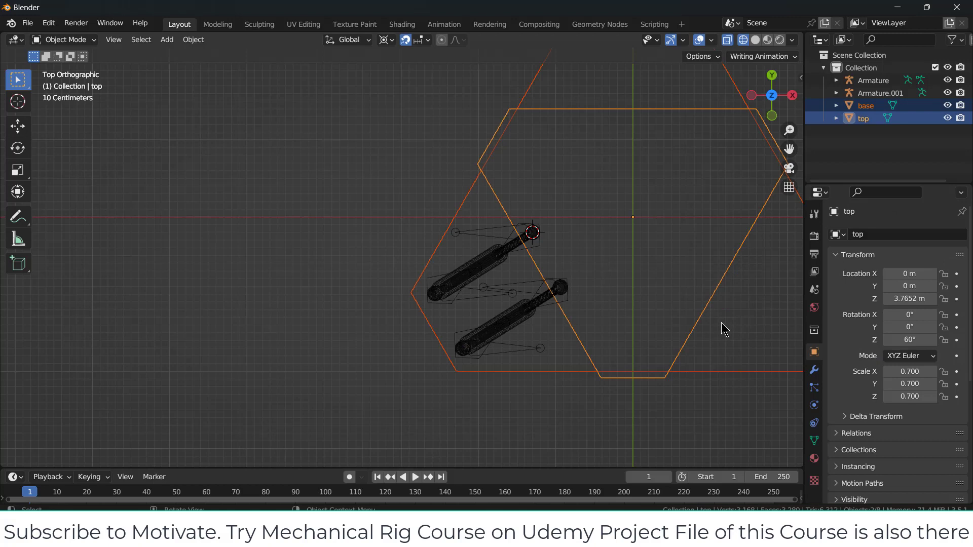
{"action": "key", "text": "h"}
{"action": "left_click_drag", "start_coordinate": [271, 157], "coordinate": [634, 412]}
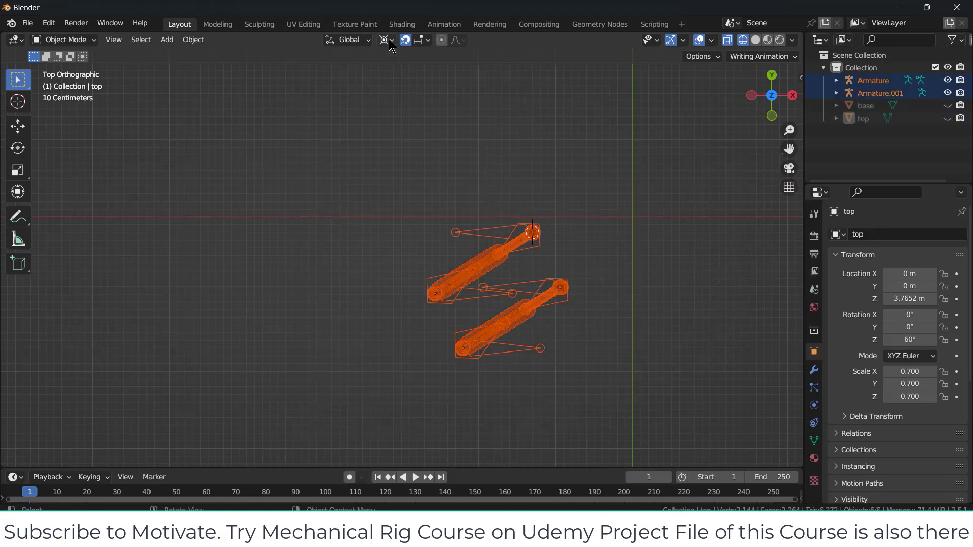
Snap the 3D cursor to the world origin and unhide the base and top meshes
{"action": "key", "text": "shift+s"}
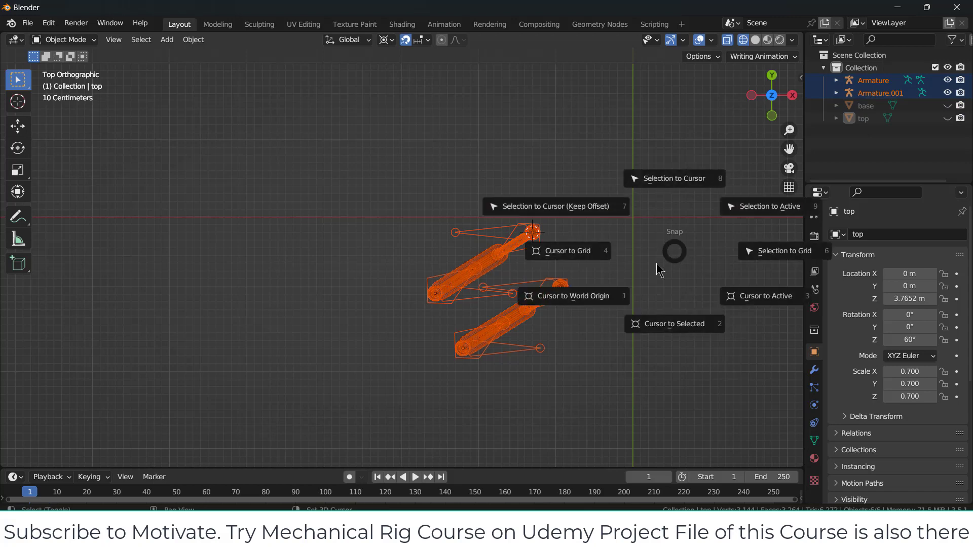
{"action": "left_click", "coordinate": [566, 302]}
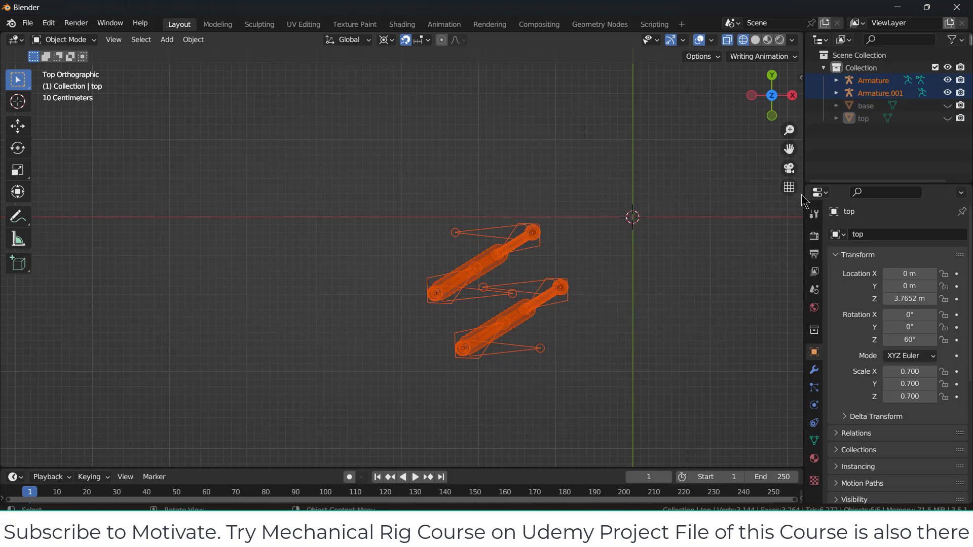
{"action": "left_click_drag", "start_coordinate": [947, 106], "coordinate": [948, 118]}
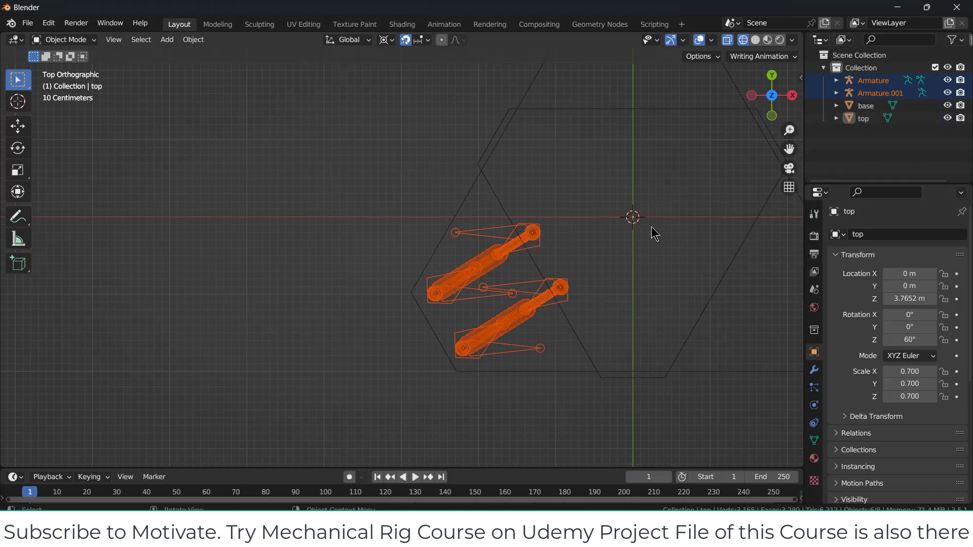
Duplicate the two selected legs and rotate the copies 120° around the global Z axis about the world origin
{"action": "scroll", "coordinate": [648, 238], "scroll_direction": "down", "scroll_amount": 3}
{"action": "middle_click_drag", "start_coordinate": [643, 243], "coordinate": [549, 296], "text": "shift"}
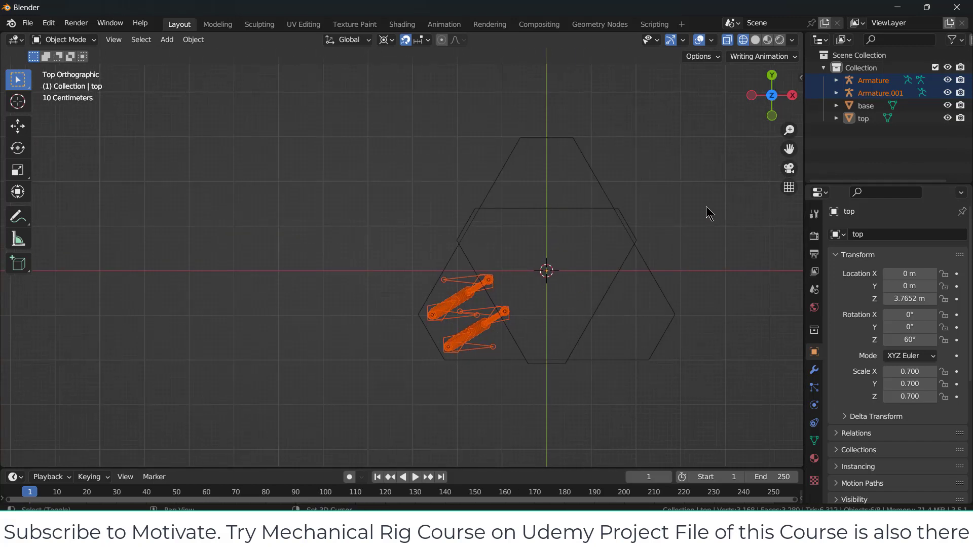
{"action": "key", "text": "shift+d"}
{"action": "key", "text": "r"}
{"action": "key", "text": "z"}
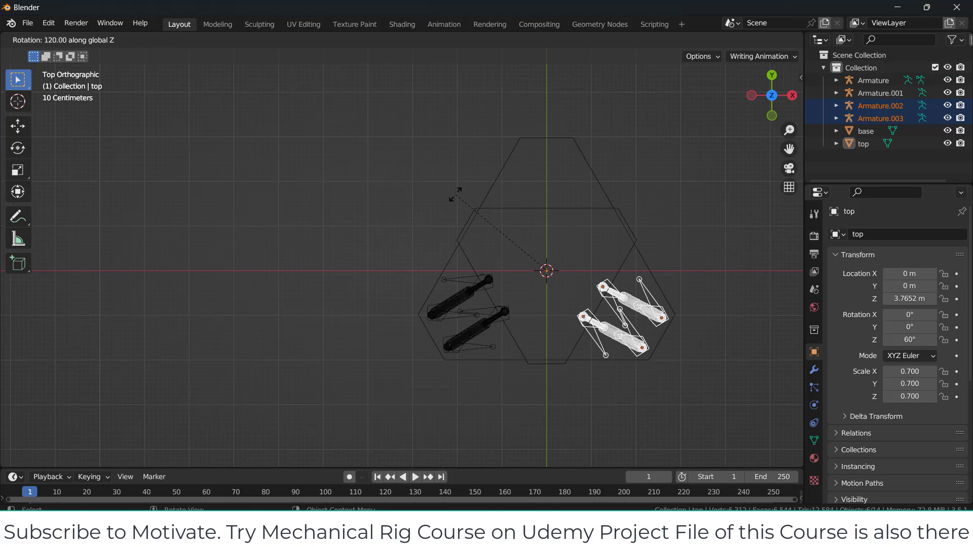
{"action": "type", "text": "120"}
{"action": "key", "text": "Return"}
Repeat the 120° rotated duplication to create the third pair of legs, and deselect everything
{"action": "key", "text": "shift+r"}
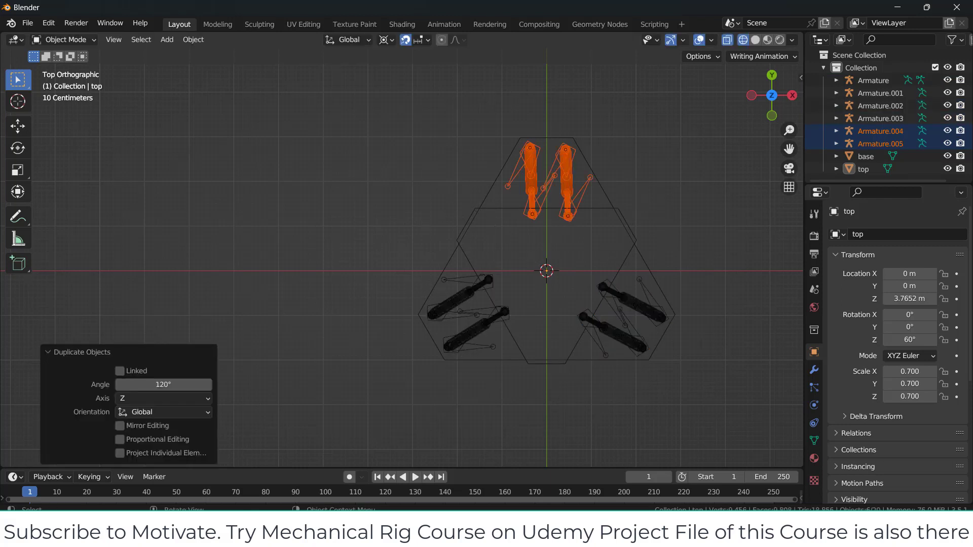
{"action": "middle_click_drag", "start_coordinate": [723, 239], "coordinate": [789, 154]}
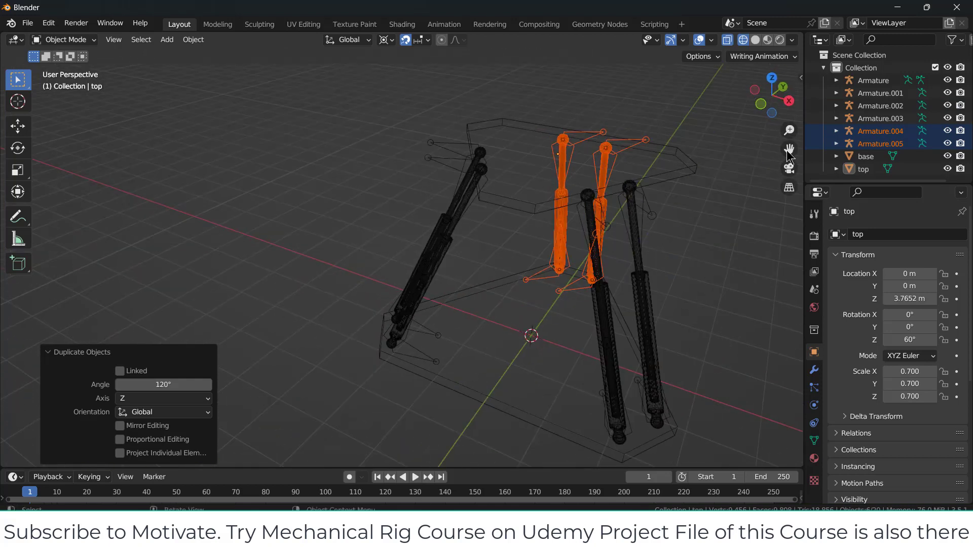
{"action": "left_click", "coordinate": [732, 257]}
{"action": "key", "text": "KP_1"}
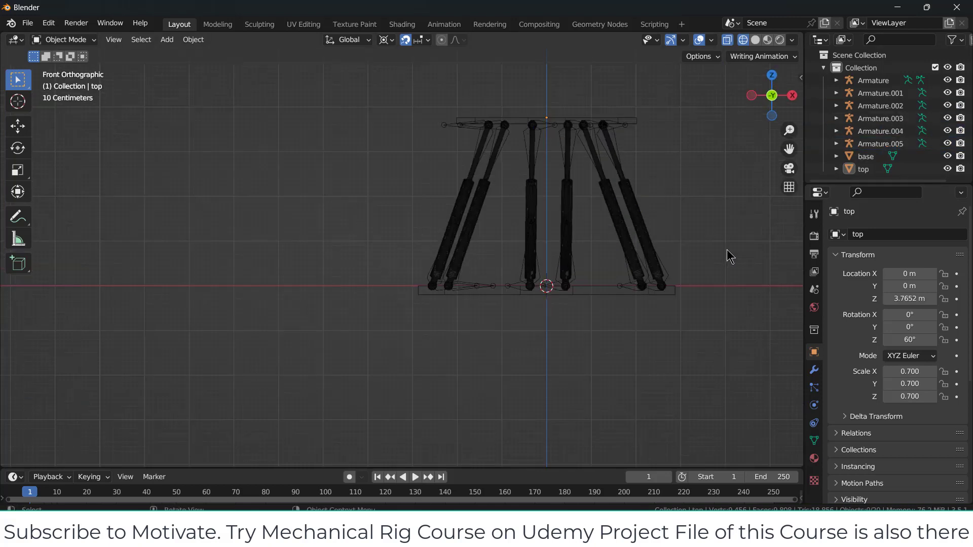
Add an armature at the world origin and move it up 3.6 m along global Z to the top plate
{"action": "scroll", "coordinate": [633, 207], "scroll_direction": "up", "scroll_amount": 1}
{"action": "scroll", "coordinate": [557, 198], "scroll_direction": "up", "scroll_amount": 1}
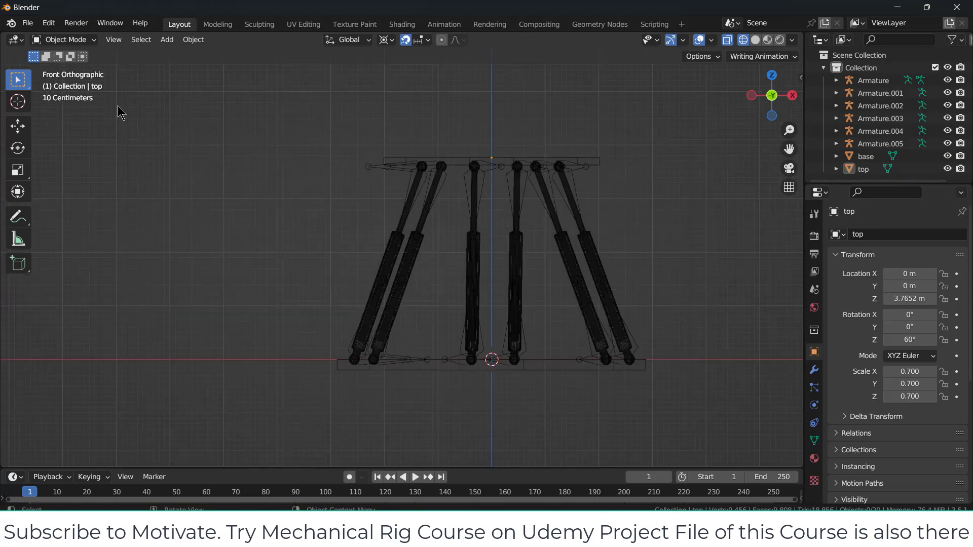
{"action": "left_click", "coordinate": [168, 40]}
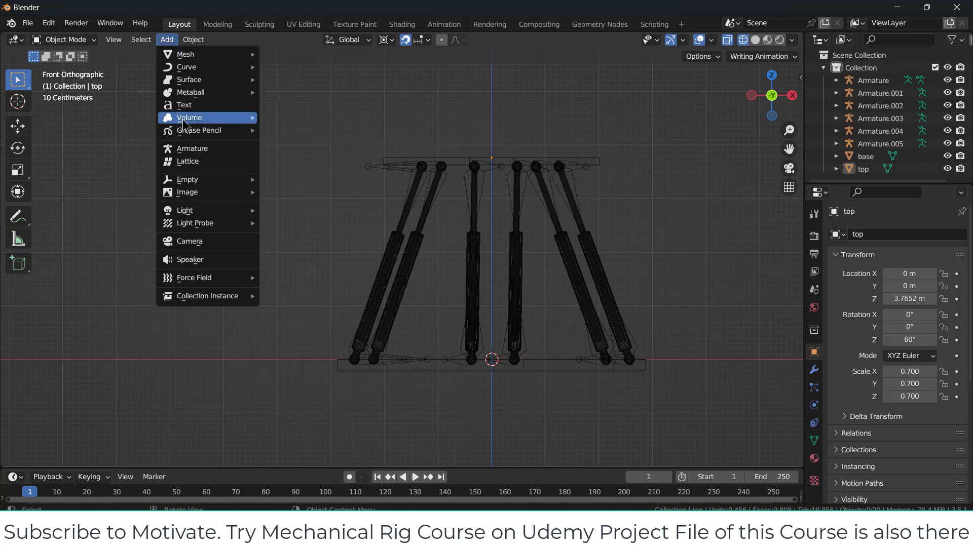
{"action": "left_click", "coordinate": [191, 150]}
{"action": "key", "text": "g"}
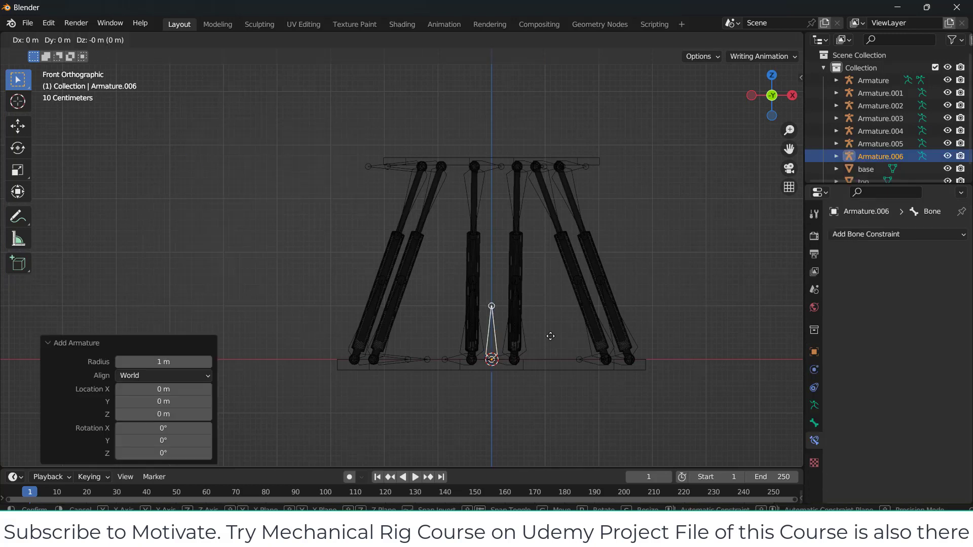
{"action": "key", "text": "z"}
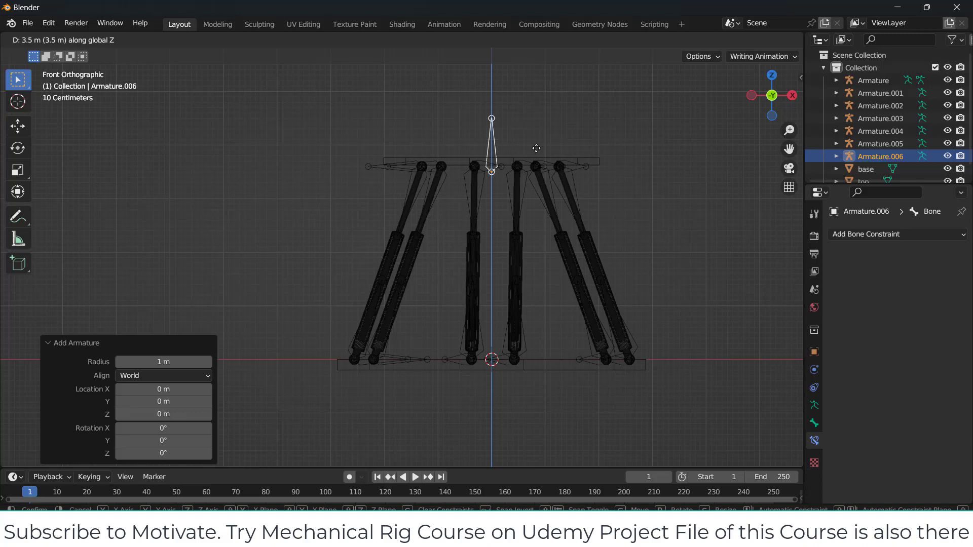
{"action": "left_click", "coordinate": [532, 144]}
Rename the new armature above the top plate as main
{"action": "middle_click_drag", "start_coordinate": [532, 144], "coordinate": [517, 179]}
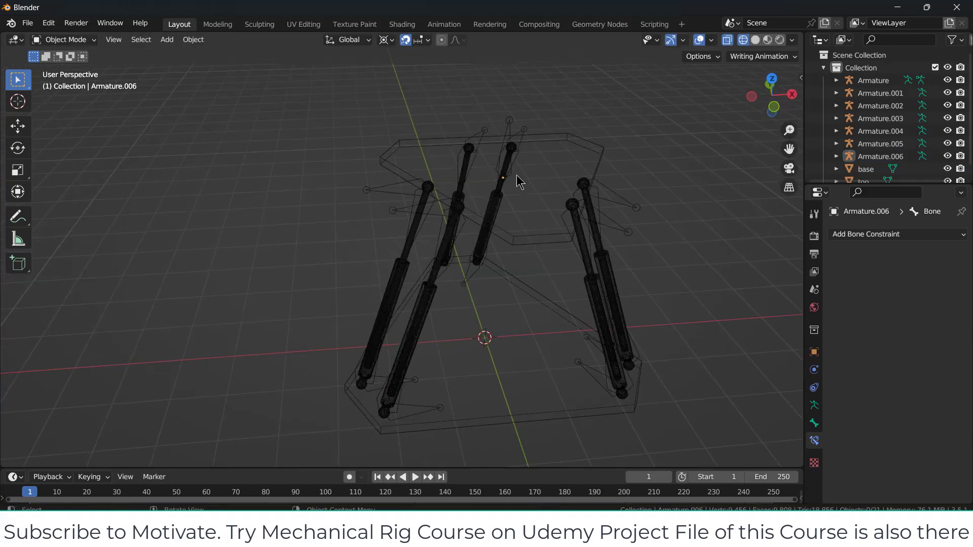
{"action": "left_click", "coordinate": [507, 127]}
{"action": "key", "text": "F2"}
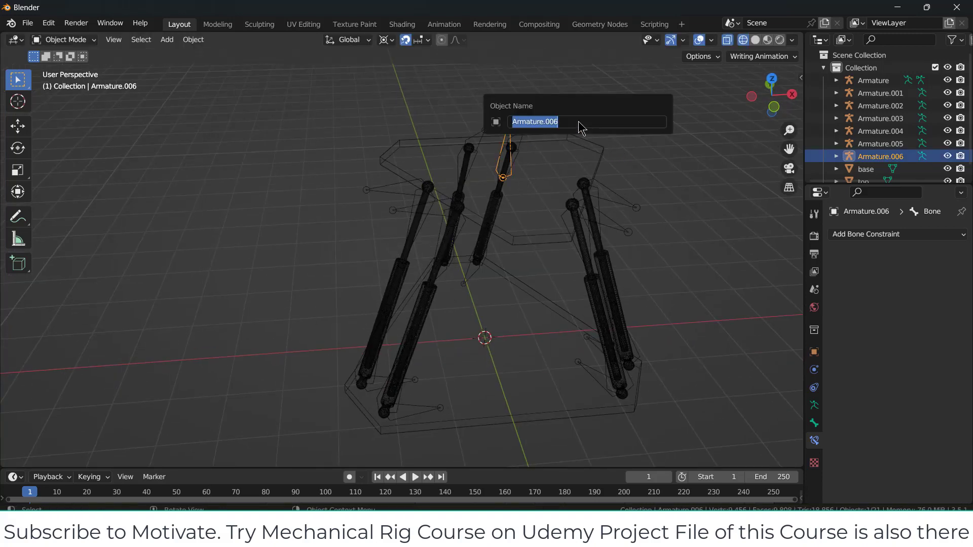
{"action": "type", "text": "main"}
{"action": "key", "text": "Return"}
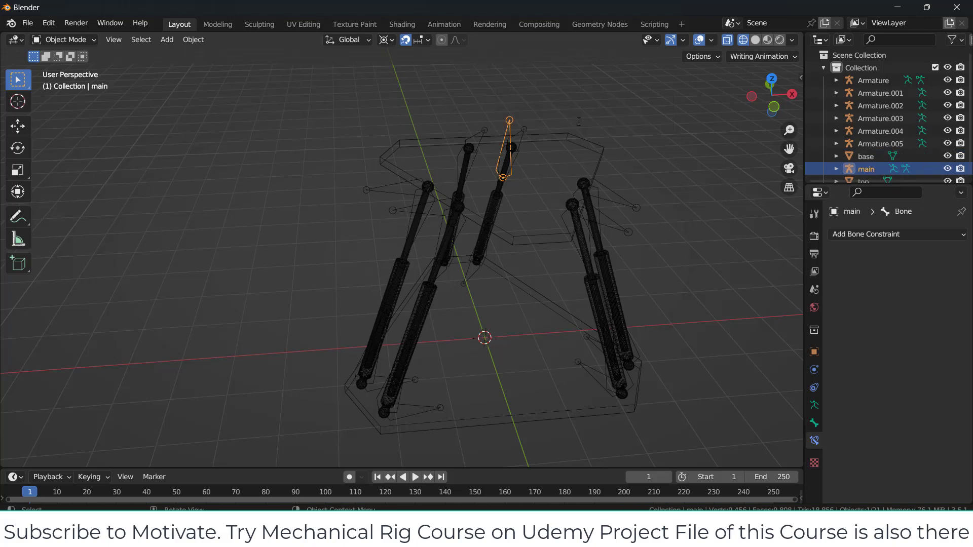
In Edit Mode, rename the main armature's single bone as Controller
{"action": "key", "text": "Tab"}
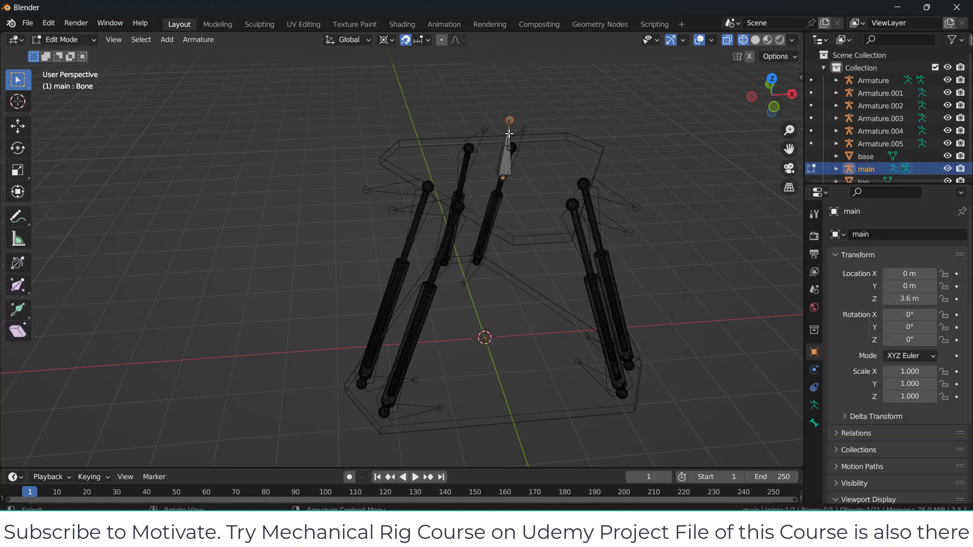
{"action": "left_click", "coordinate": [510, 144]}
{"action": "key", "text": "F2"}
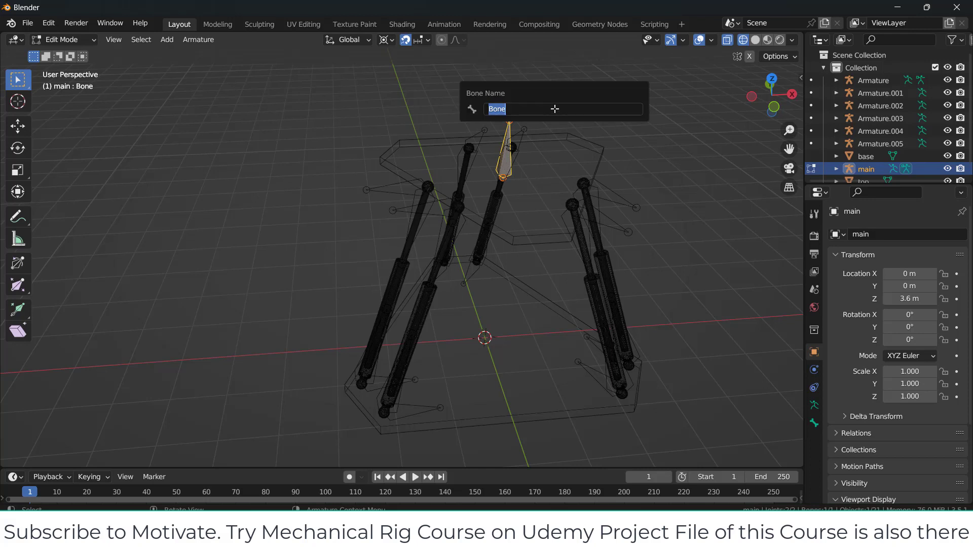
{"action": "type", "text": "Controller"}
{"action": "key", "text": "Return"}
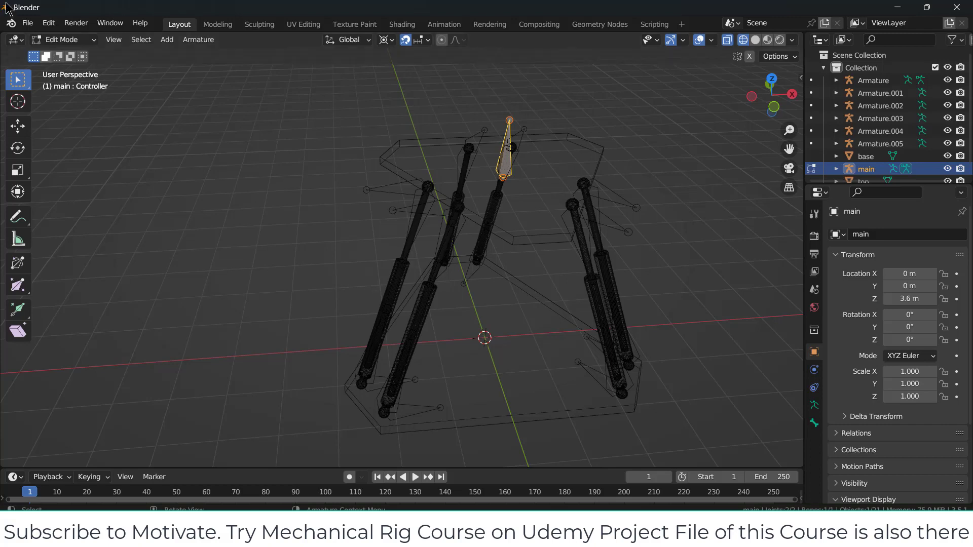
In Pose Mode, parent the top plate mesh to the Controller bone using the Bone option
{"action": "left_click", "coordinate": [63, 39]}
{"action": "left_click", "coordinate": [67, 82]}
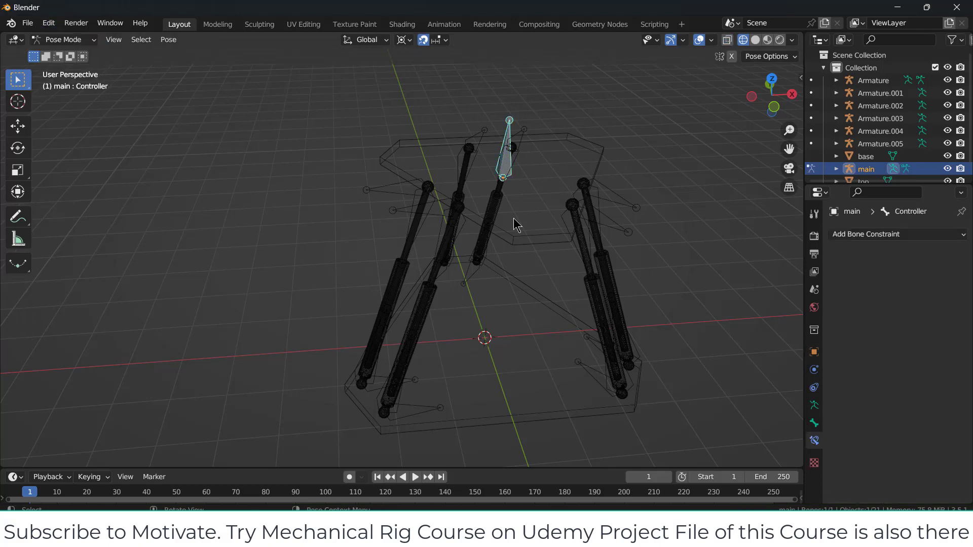
{"action": "left_click", "coordinate": [541, 237]}
{"action": "middle_click_drag", "start_coordinate": [514, 137], "coordinate": [507, 94]}
{"action": "left_click", "coordinate": [504, 128]}
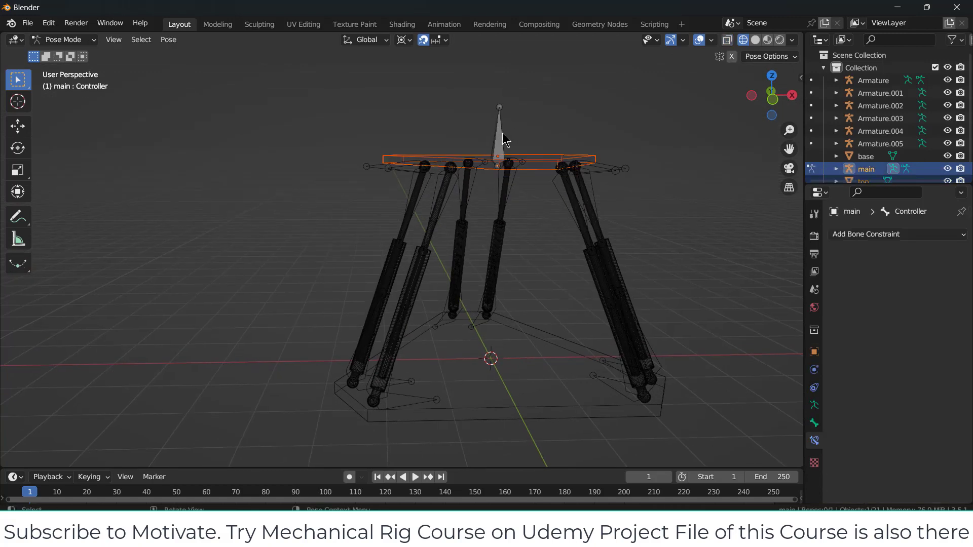
{"action": "left_click", "coordinate": [505, 134]}
{"action": "key", "text": "ctrl+p"}
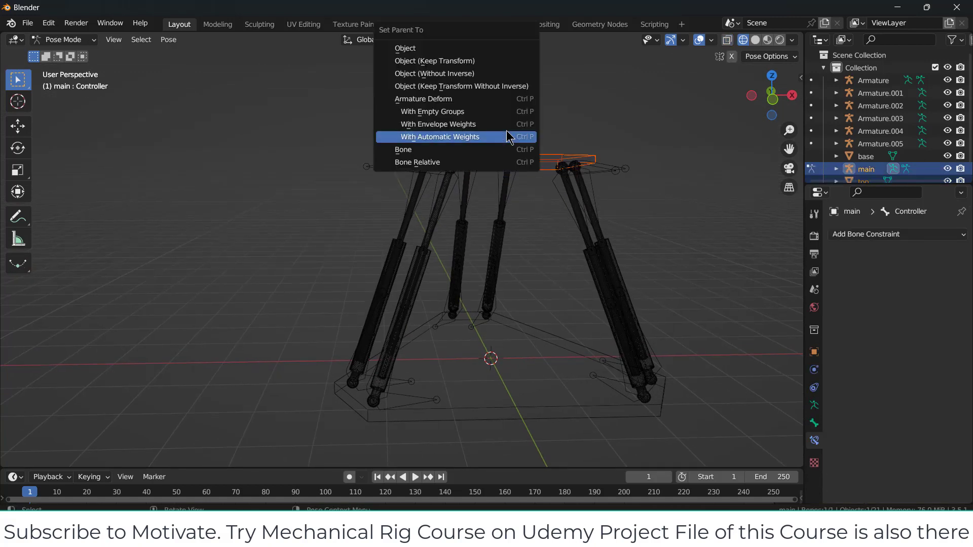
{"action": "left_click", "coordinate": [503, 150]}
{"action": "middle_click_drag", "start_coordinate": [662, 159], "coordinate": [664, 200]}
Put the first leg's Armature in Pose Mode and add a Child Of constraint to its rootUpperSuspension bone
{"action": "left_click", "coordinate": [59, 40]}
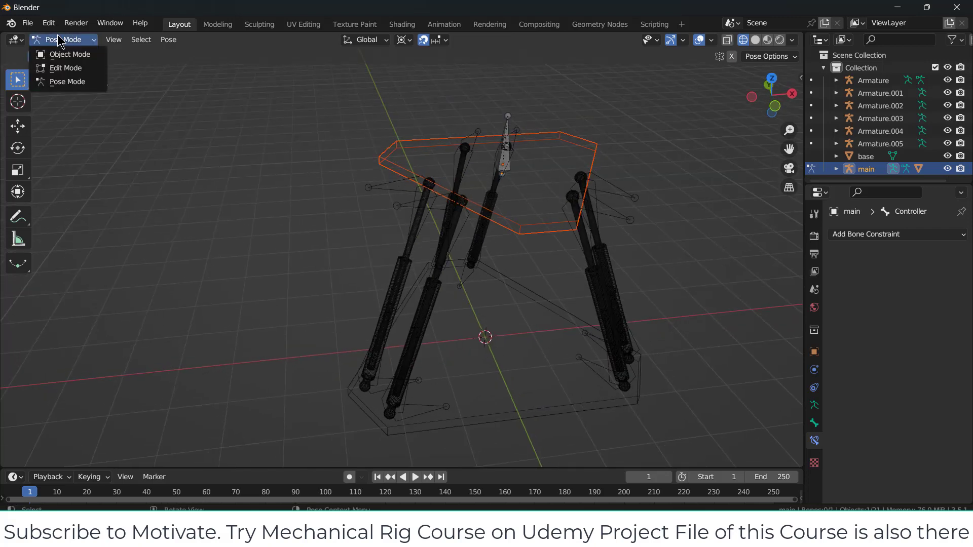
{"action": "left_click", "coordinate": [381, 191]}
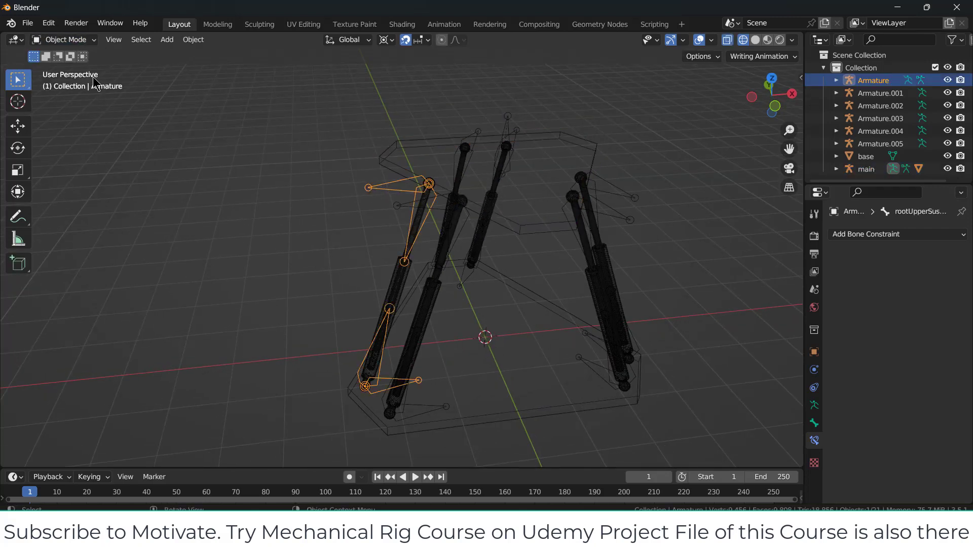
{"action": "left_click", "coordinate": [65, 40]}
{"action": "left_click", "coordinate": [76, 82]}
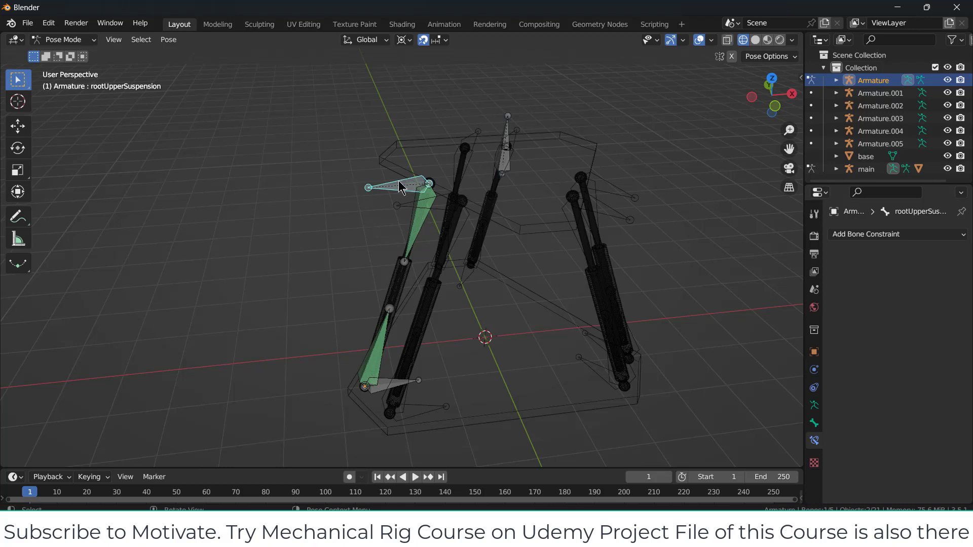
{"action": "left_click", "coordinate": [904, 238]}
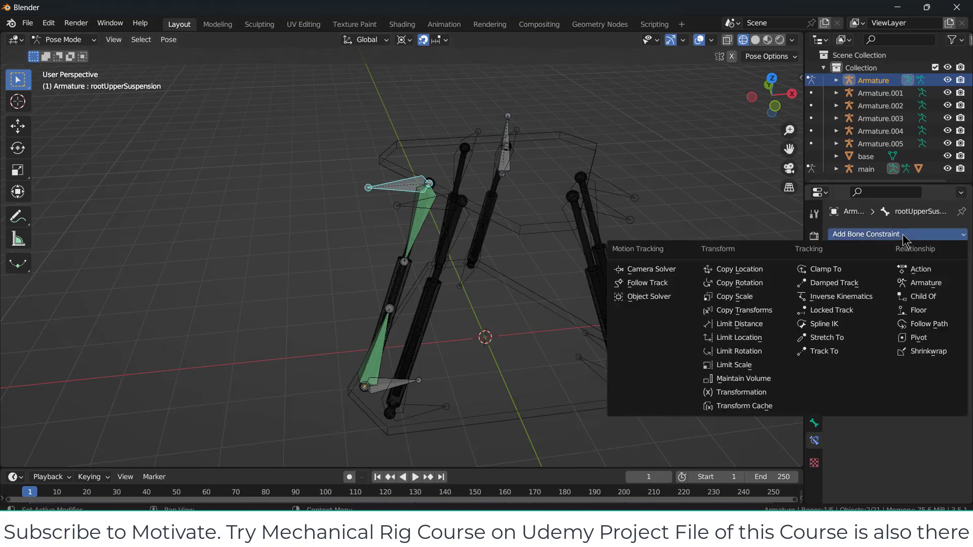
{"action": "left_click", "coordinate": [911, 297]}
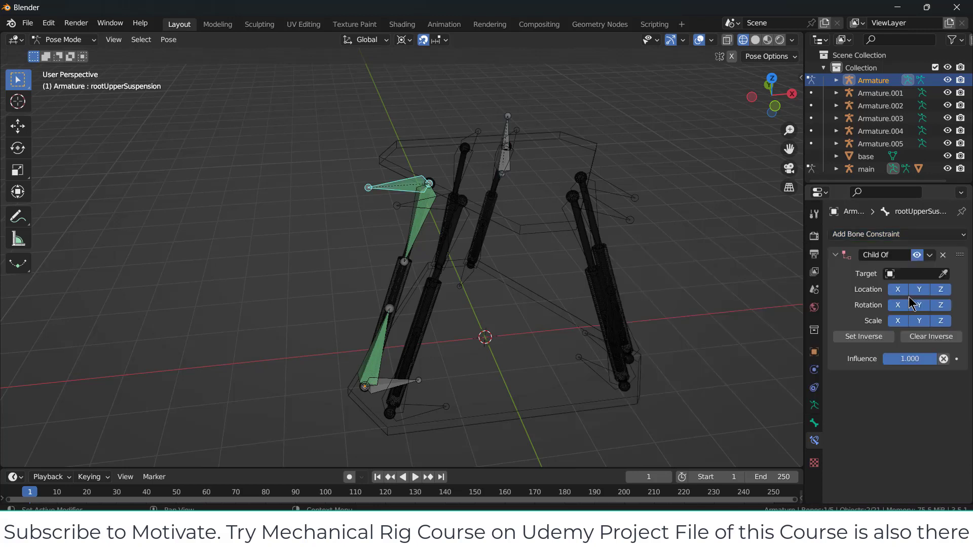
Target the first leg's Child Of constraint at the main armature's Controller bone and set its inverse
{"action": "left_click", "coordinate": [943, 273]}
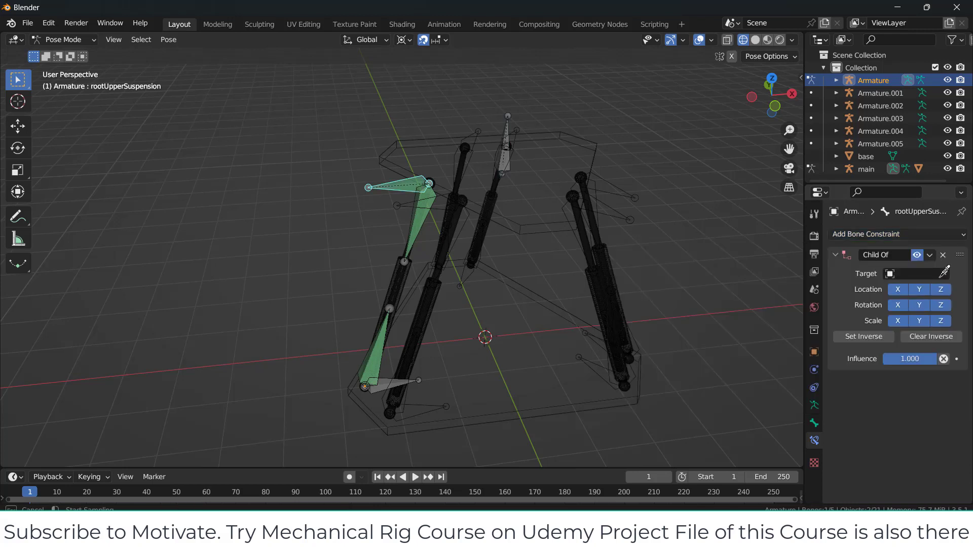
{"action": "left_click", "coordinate": [504, 113]}
{"action": "left_click", "coordinate": [927, 289]}
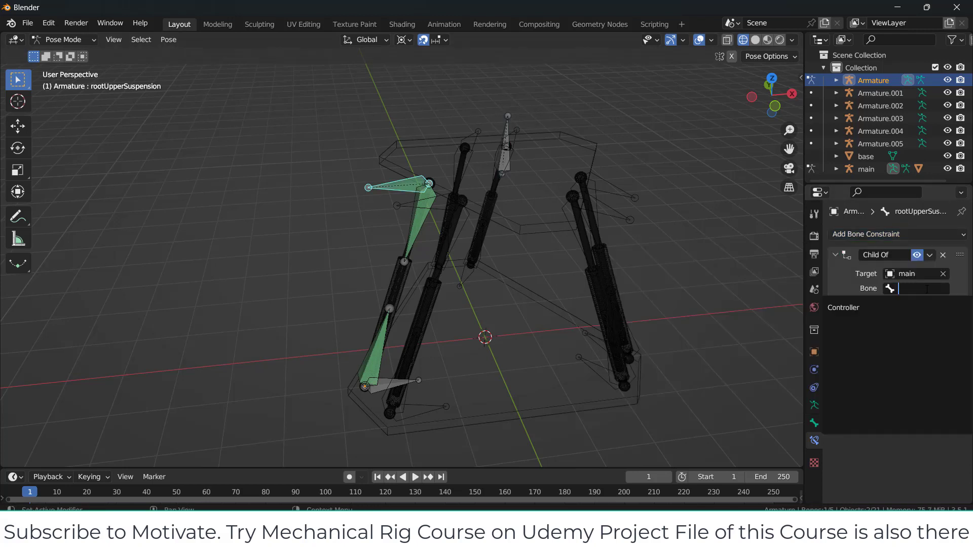
{"action": "left_click", "coordinate": [892, 307]}
{"action": "middle_click_drag", "start_coordinate": [504, 183], "coordinate": [406, 198]}
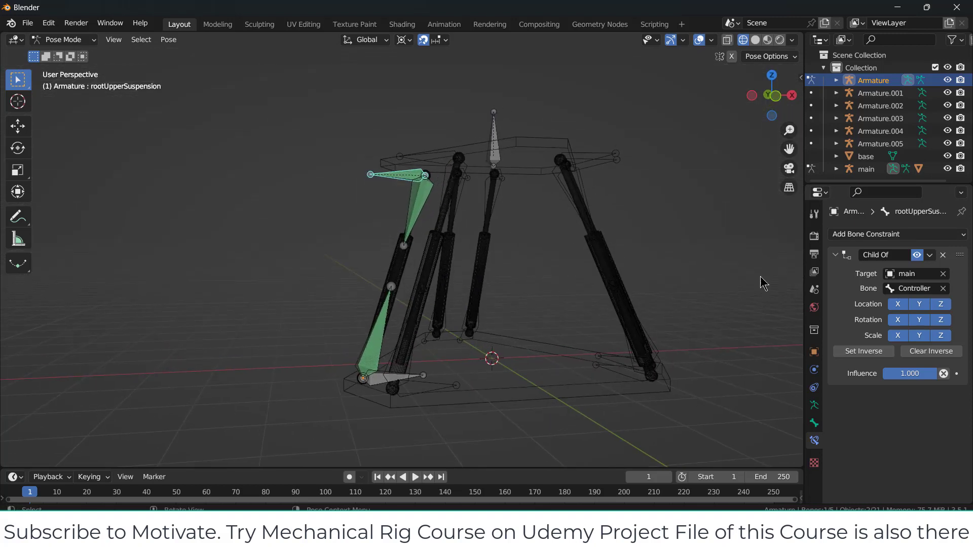
{"action": "left_click", "coordinate": [872, 353]}
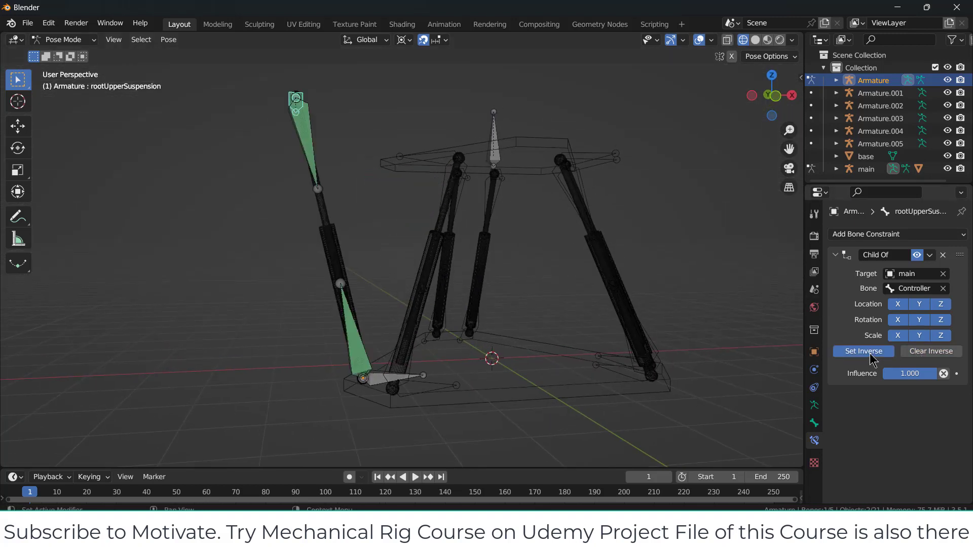
Put Armature.001 in Pose Mode and add a Child Of constraint to its rootUpperSuspension bone
{"action": "middle_click_drag", "start_coordinate": [404, 128], "coordinate": [406, 177]}
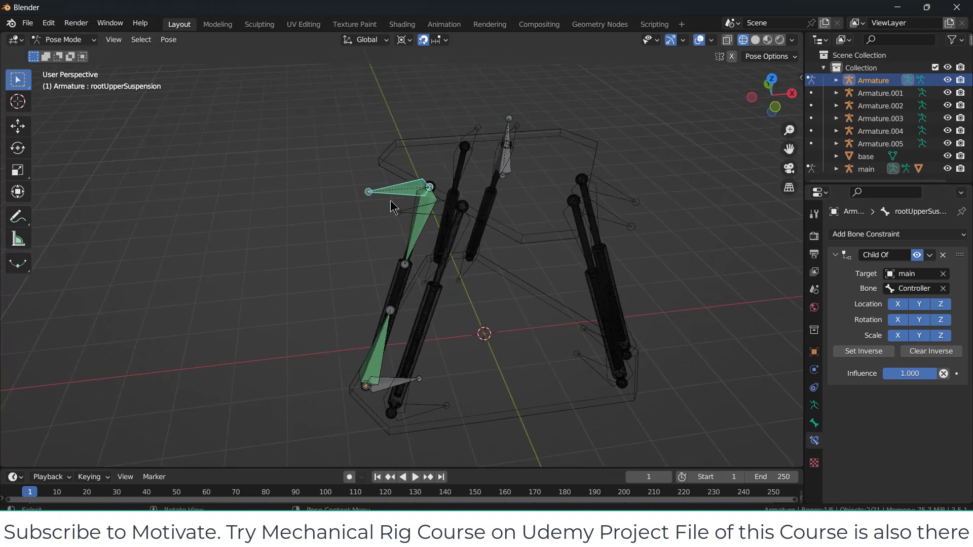
{"action": "key", "text": "ctrl+Tab"}
{"action": "left_click", "coordinate": [428, 211]}
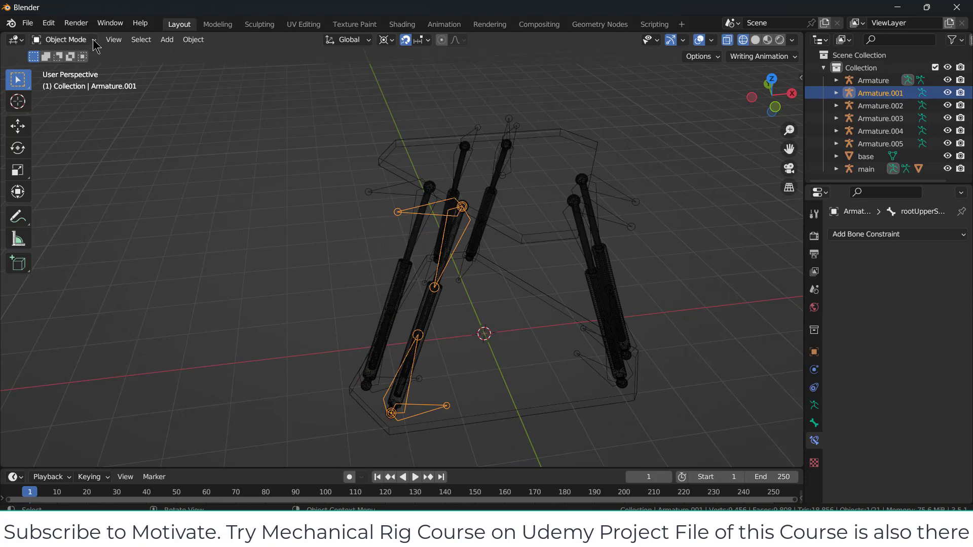
{"action": "left_click", "coordinate": [94, 40]}
{"action": "left_click", "coordinate": [76, 81]}
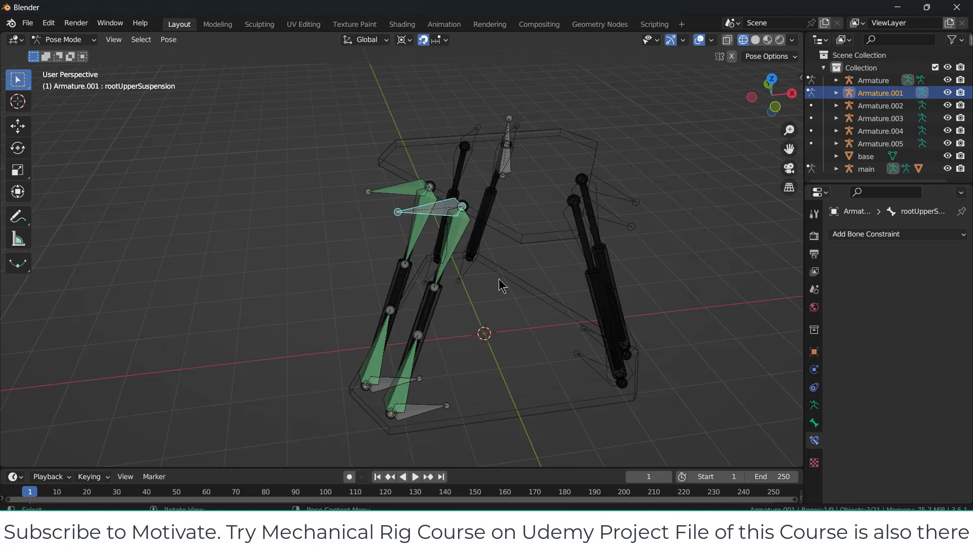
{"action": "left_click", "coordinate": [925, 234]}
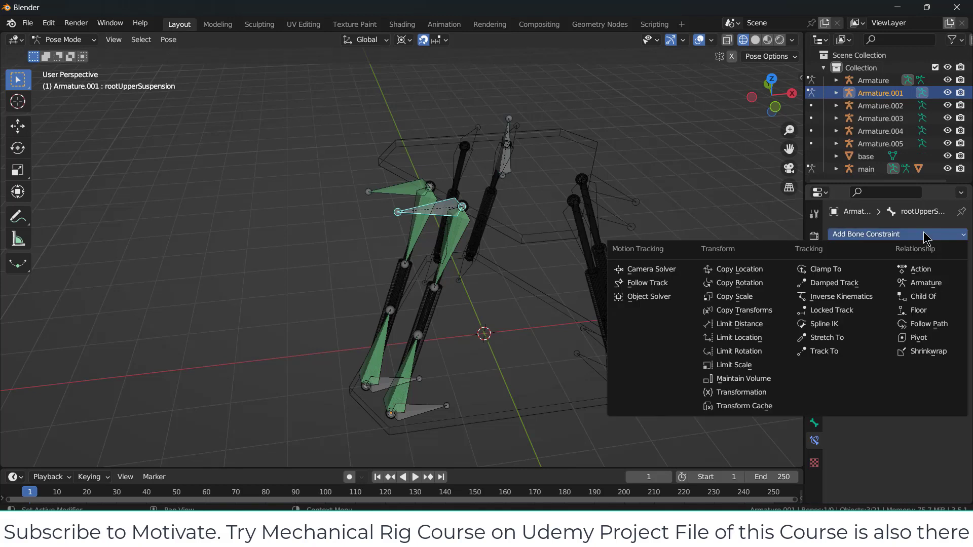
{"action": "left_click", "coordinate": [922, 296]}
Target Armature.001's Child Of constraint at the main armature's Controller bone and set its inverse
{"action": "left_click", "coordinate": [943, 274]}
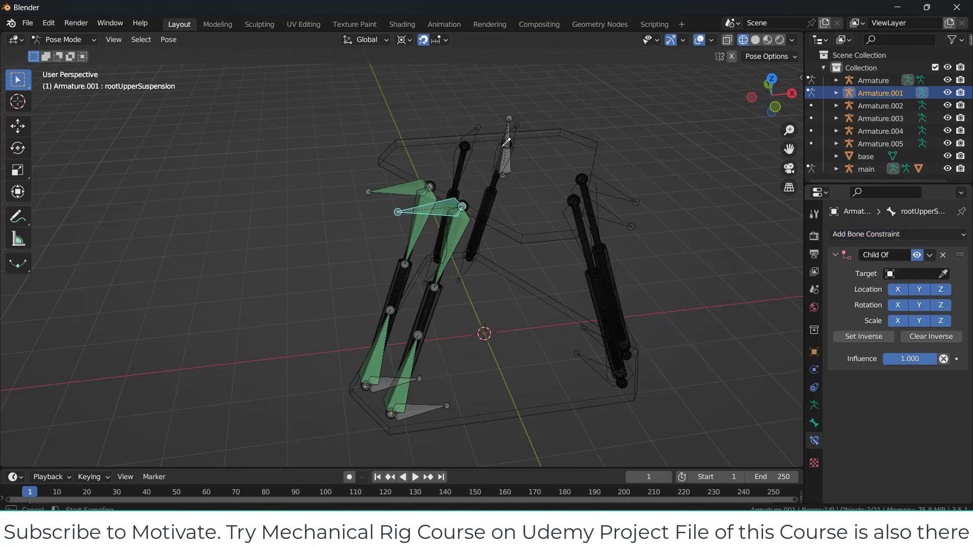
{"action": "left_click", "coordinate": [510, 119]}
{"action": "left_click", "coordinate": [911, 290]}
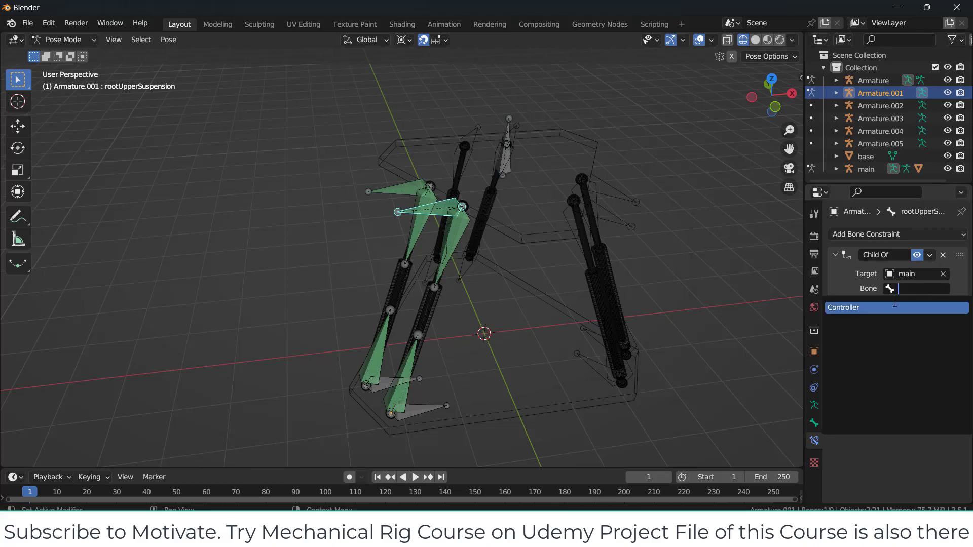
{"action": "left_click", "coordinate": [898, 307]}
{"action": "left_click", "coordinate": [930, 352]}
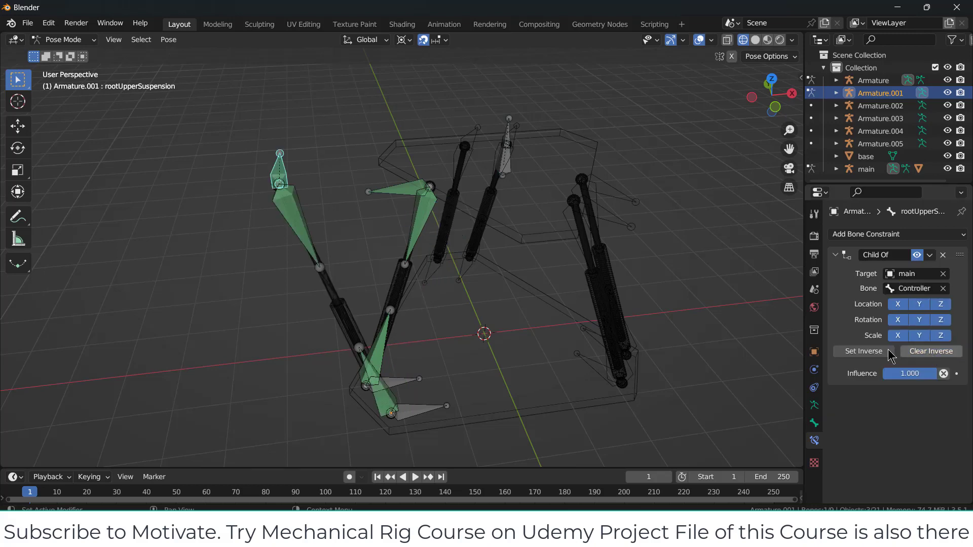
{"action": "left_click", "coordinate": [888, 352]}
Put Armature.002 in Pose Mode and add a Child Of constraint to its rootUpperSuspension bone
{"action": "middle_click_drag", "start_coordinate": [651, 247], "coordinate": [487, 177]}
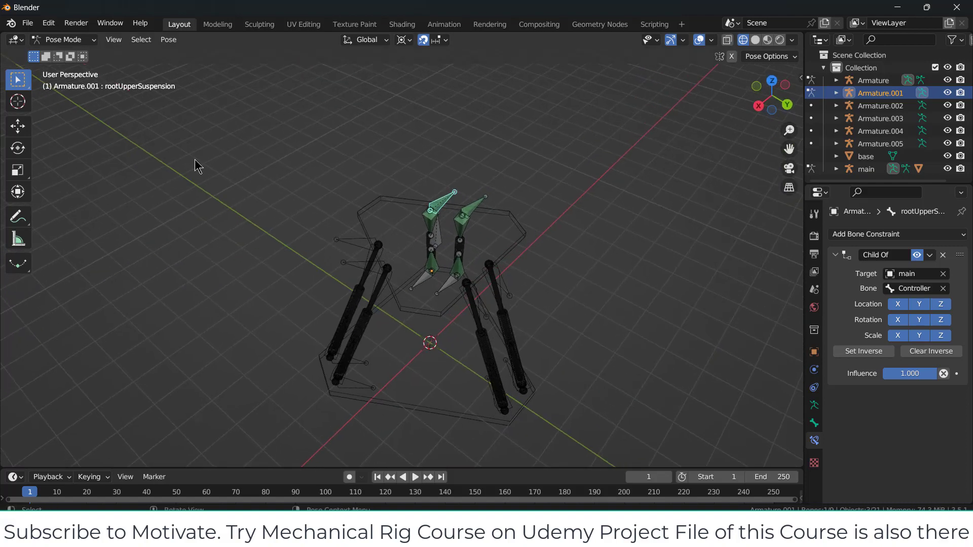
{"action": "left_click", "coordinate": [310, 235]}
{"action": "key", "text": "ctrl+Tab"}
{"action": "left_click", "coordinate": [354, 245]}
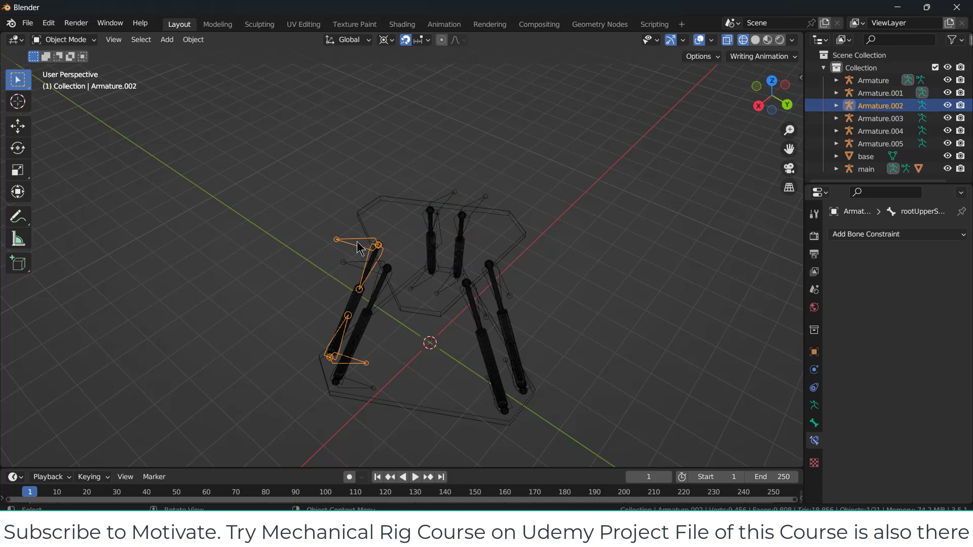
{"action": "key", "text": "Tab"}
{"action": "left_click", "coordinate": [64, 39]}
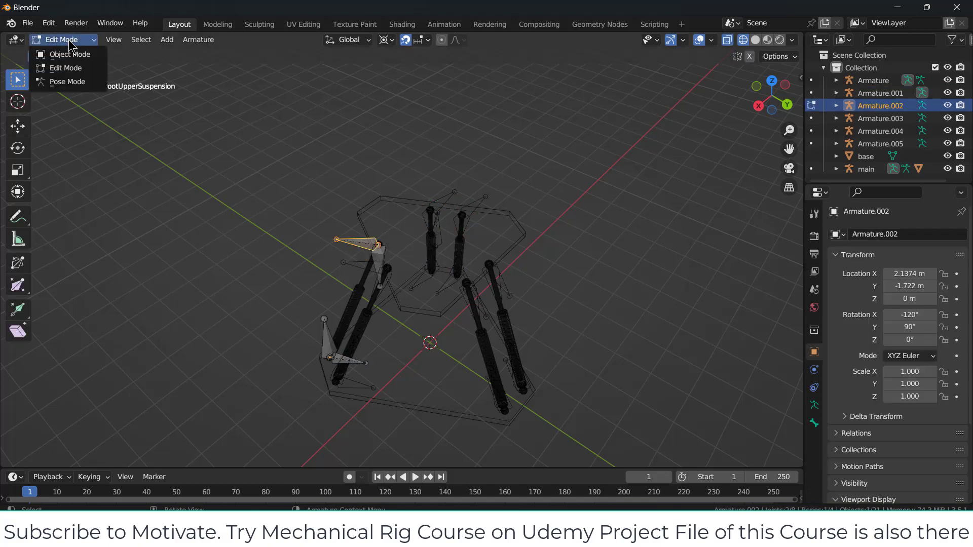
{"action": "left_click", "coordinate": [66, 81]}
{"action": "left_click", "coordinate": [964, 235]}
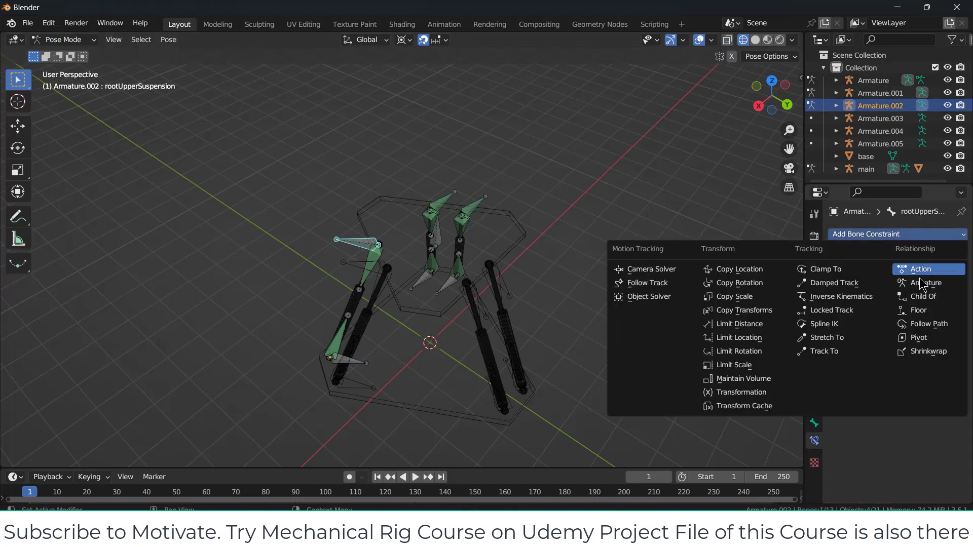
{"action": "left_click", "coordinate": [925, 293]}
Target Armature.002's Child Of constraint at the main armature's Controller bone and set its inverse
{"action": "left_click", "coordinate": [925, 275]}
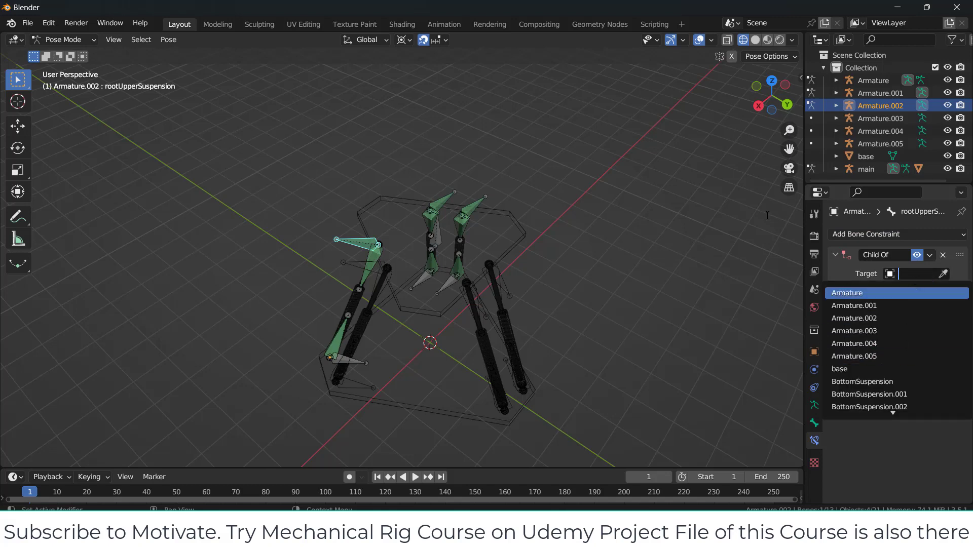
{"action": "middle_click_drag", "start_coordinate": [739, 214], "coordinate": [730, 301]}
{"action": "left_click", "coordinate": [943, 273]}
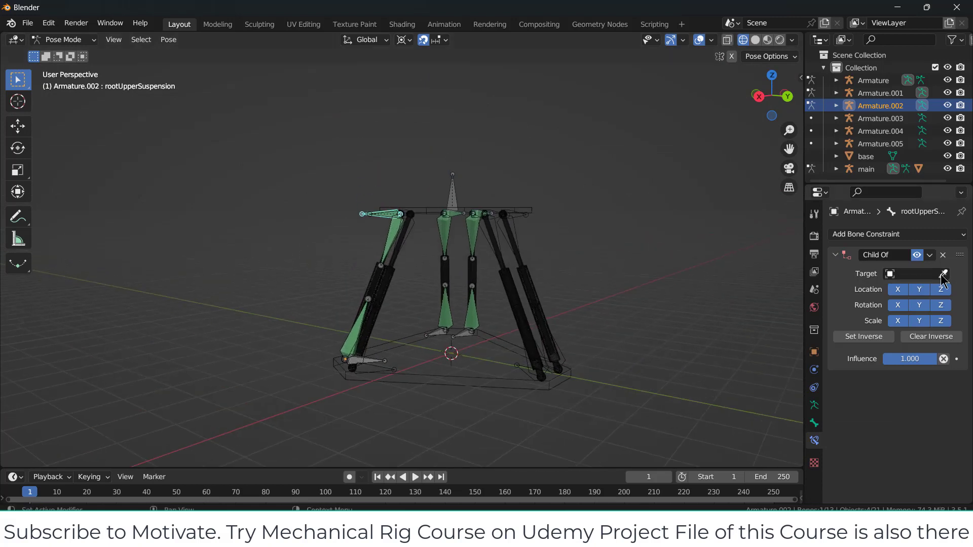
{"action": "left_click", "coordinate": [464, 175]}
{"action": "left_click", "coordinate": [917, 289]}
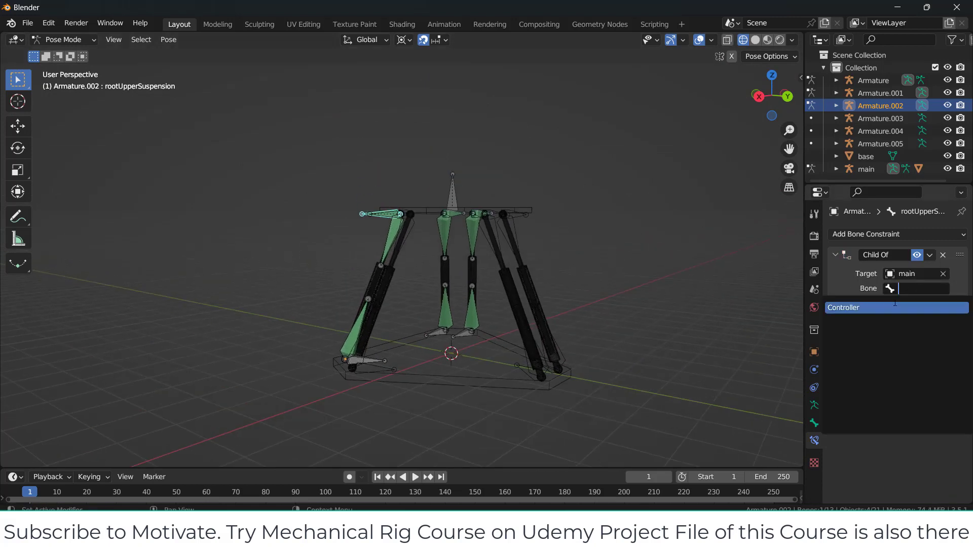
{"action": "left_click", "coordinate": [896, 304]}
{"action": "left_click", "coordinate": [922, 355]}
{"action": "left_click", "coordinate": [864, 351]}
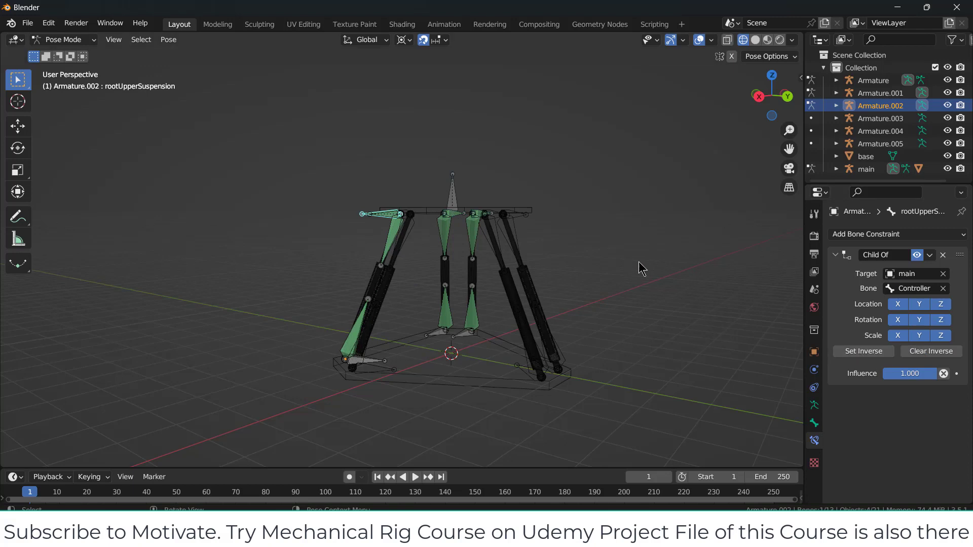
Put Armature.003 in Pose Mode and add a Child Of constraint to its rootUpperSuspension bone
{"action": "middle_click_drag", "start_coordinate": [641, 267], "coordinate": [407, 235]}
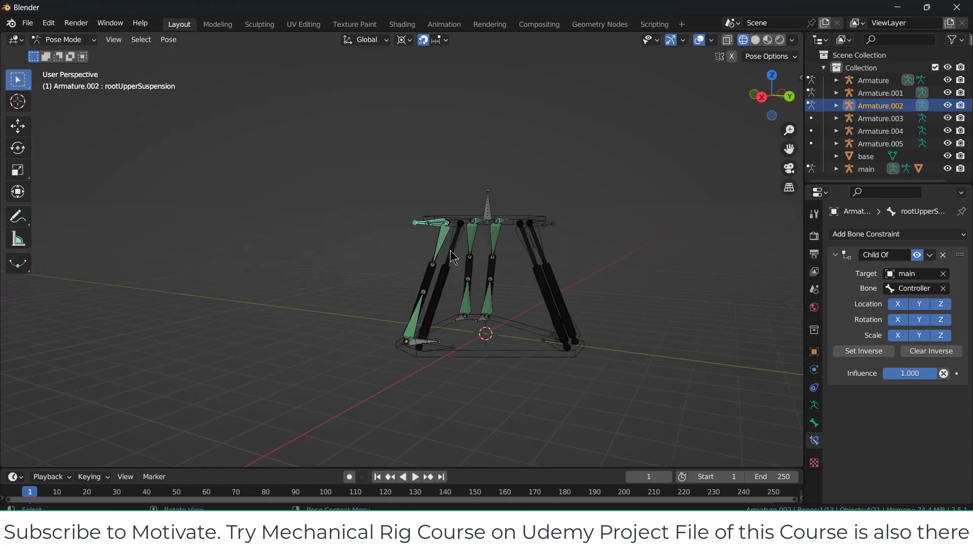
{"action": "middle_click_drag", "start_coordinate": [452, 257], "coordinate": [378, 268]}
{"action": "key", "text": "ctrl+Tab"}
{"action": "left_click", "coordinate": [353, 261]}
{"action": "key", "text": "Tab"}
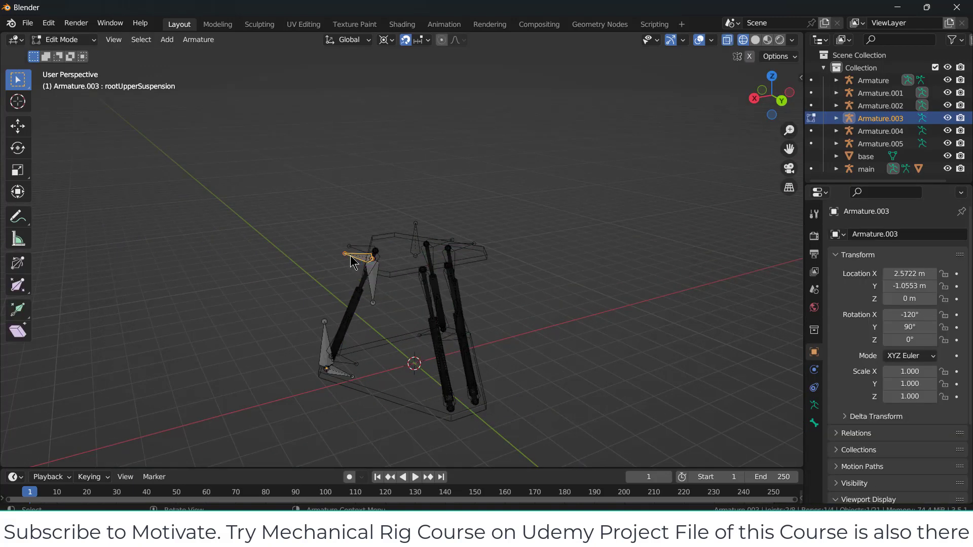
{"action": "left_click", "coordinate": [64, 40]}
{"action": "left_click", "coordinate": [67, 81]}
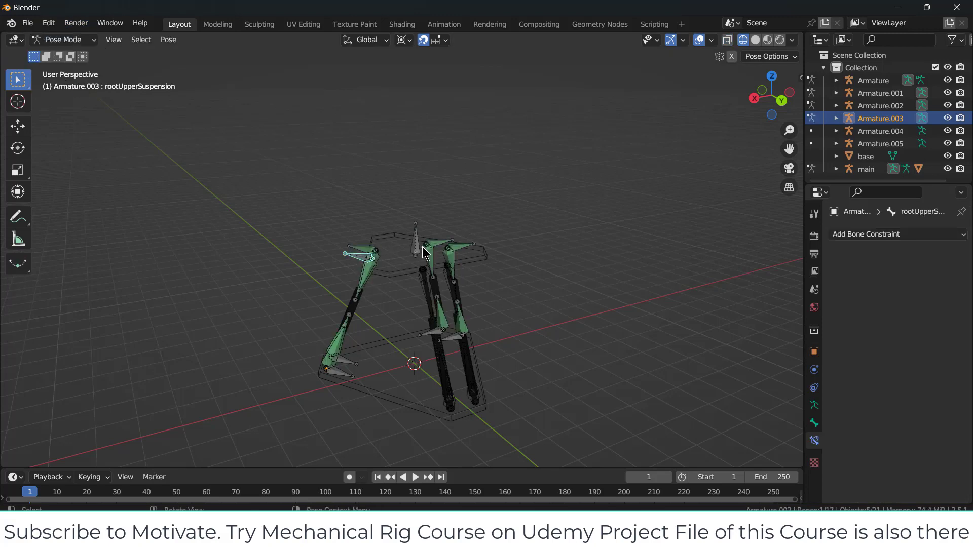
{"action": "left_click", "coordinate": [897, 234]}
{"action": "left_click", "coordinate": [918, 291]}
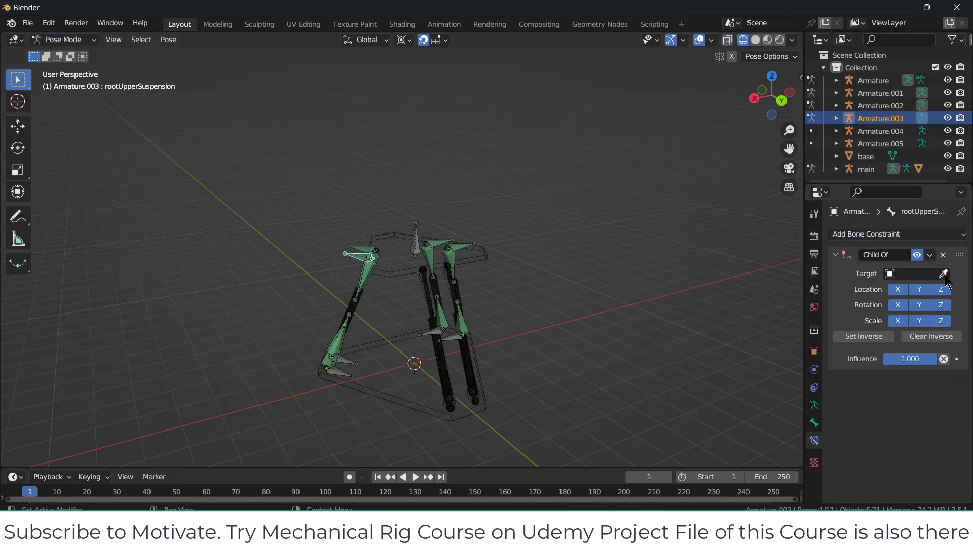
Target Armature.003's Child Of constraint at the main armature's Controller bone and set its inverse
{"action": "left_click", "coordinate": [944, 274]}
{"action": "left_click", "coordinate": [416, 226]}
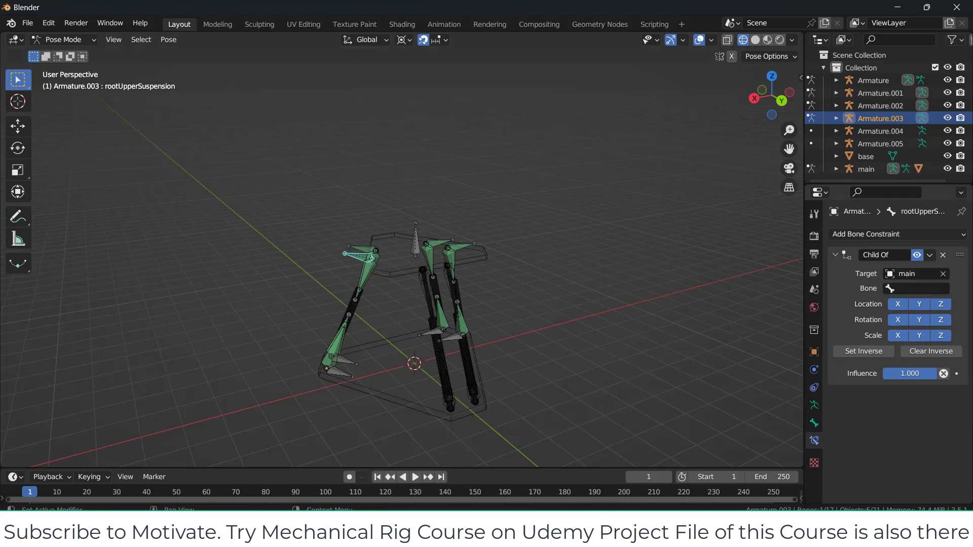
{"action": "left_click", "coordinate": [918, 291]}
{"action": "left_click", "coordinate": [912, 308]}
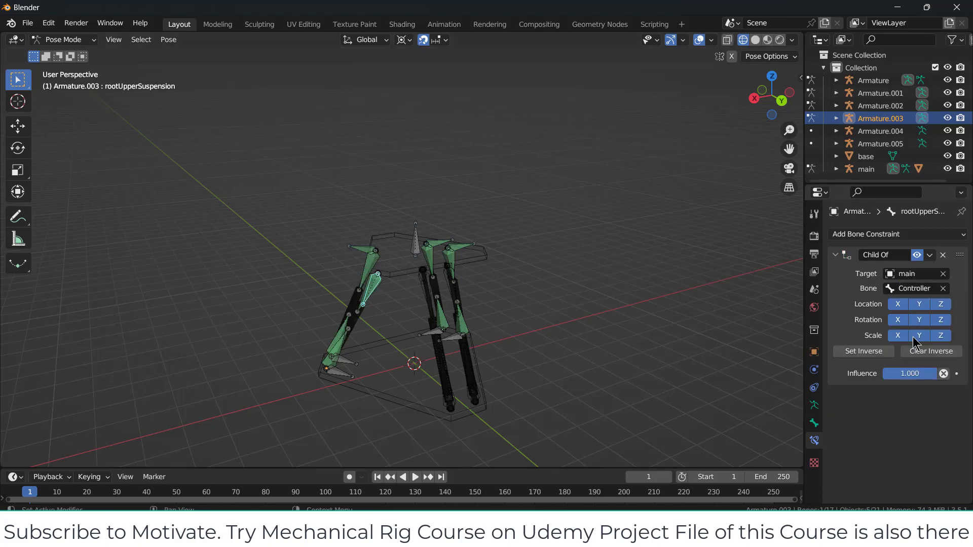
{"action": "left_click", "coordinate": [845, 350]}
Put Armature.004 in Pose Mode and add a Child Of constraint to its rootUpperSuspension bone
{"action": "middle_click_drag", "start_coordinate": [496, 211], "coordinate": [393, 213]}
{"action": "key", "text": "ctrl+Tab"}
{"action": "left_click", "coordinate": [379, 211]}
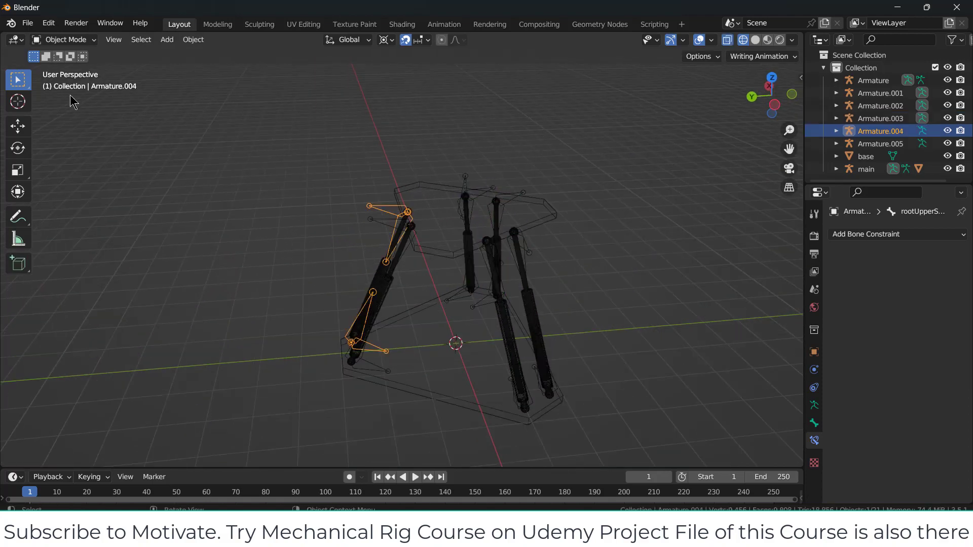
{"action": "left_click", "coordinate": [76, 40]}
{"action": "left_click", "coordinate": [66, 79]}
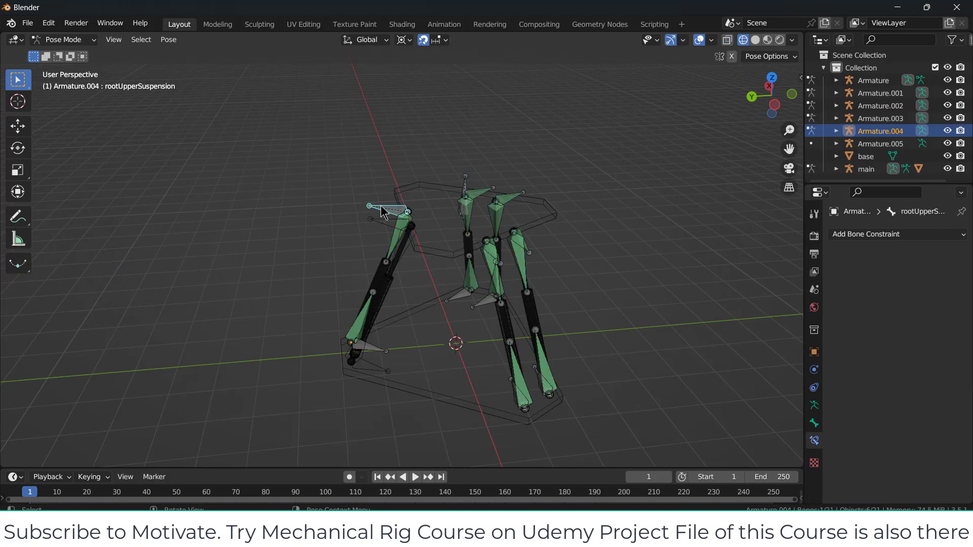
{"action": "left_click", "coordinate": [910, 234]}
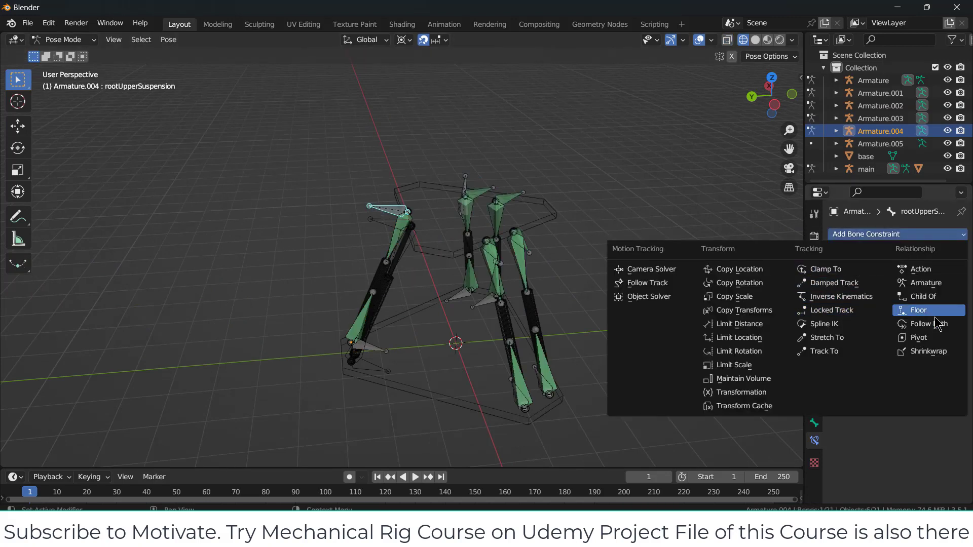
{"action": "left_click", "coordinate": [923, 296]}
Target Armature.004's Child Of constraint at the main armature's Controller bone and set its inverse
{"action": "left_click", "coordinate": [943, 273]}
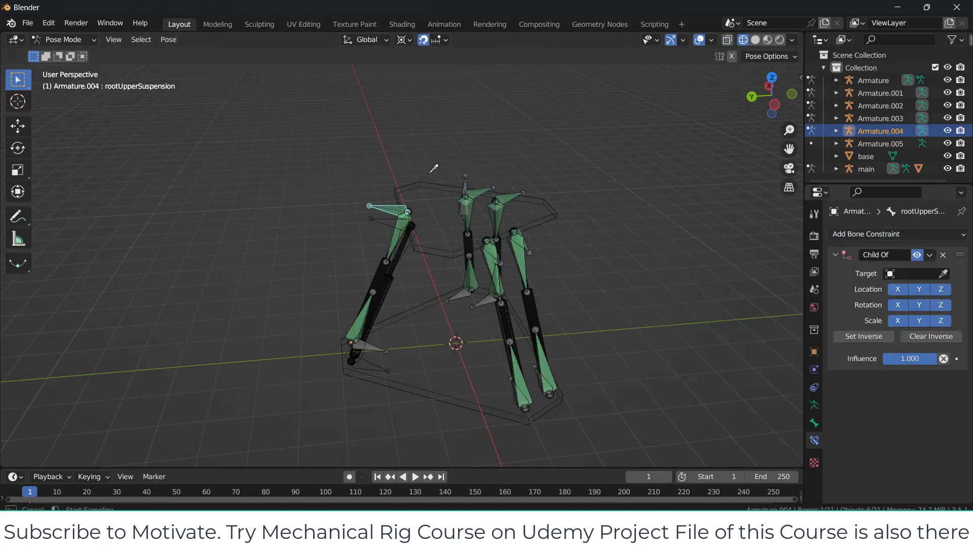
{"action": "left_click", "coordinate": [471, 171]}
{"action": "left_click", "coordinate": [937, 288]}
{"action": "left_click", "coordinate": [906, 325]}
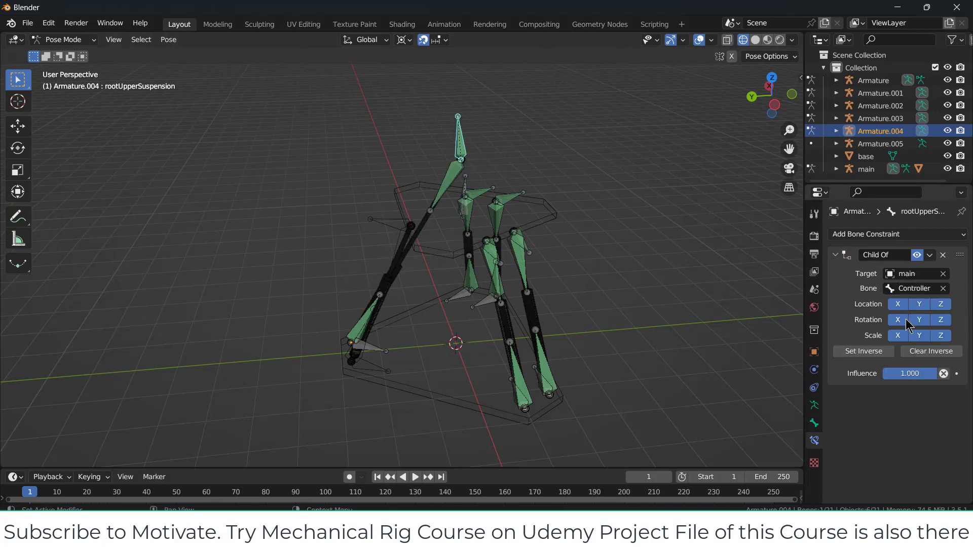
{"action": "left_click", "coordinate": [864, 351]}
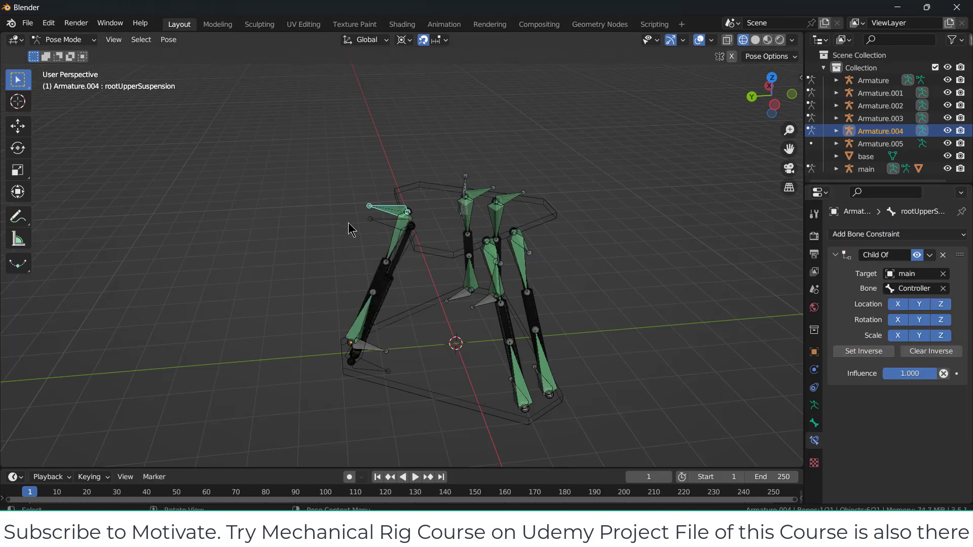
Put Armature.005 in Pose Mode and add a Child Of constraint to its rootUpperSuspension bone
{"action": "key", "text": "ctrl+Tab"}
{"action": "left_click", "coordinate": [379, 228]}
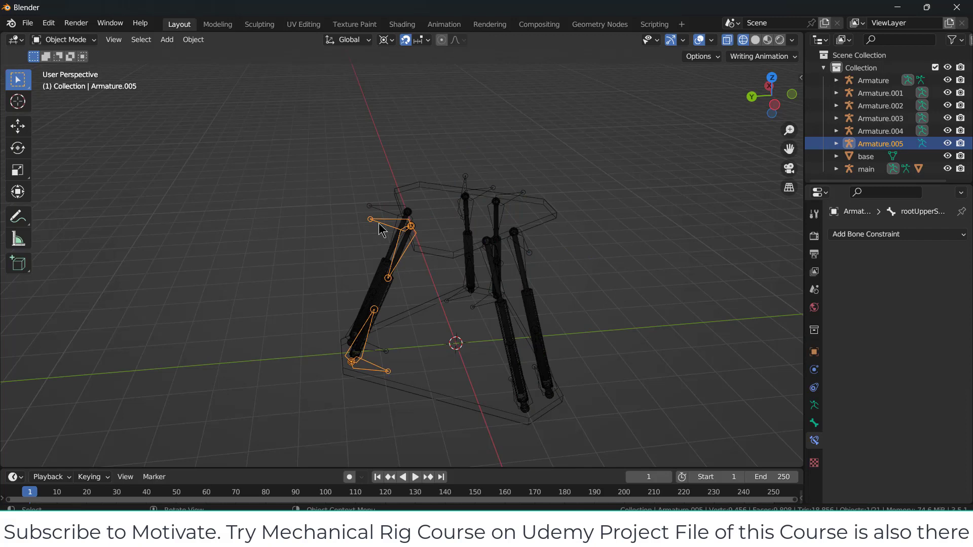
{"action": "left_click", "coordinate": [71, 40]}
{"action": "left_click", "coordinate": [60, 80]}
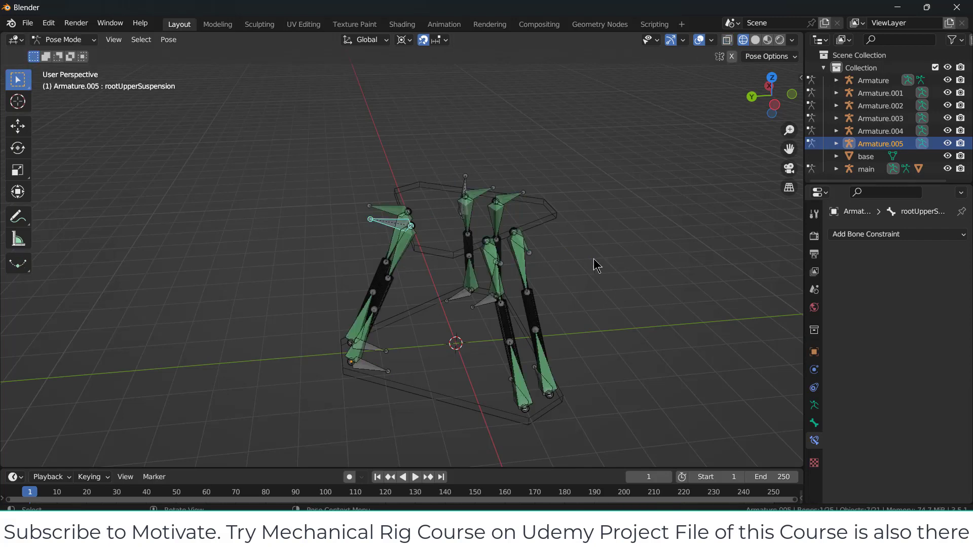
{"action": "left_click", "coordinate": [953, 234]}
{"action": "left_click", "coordinate": [906, 296]}
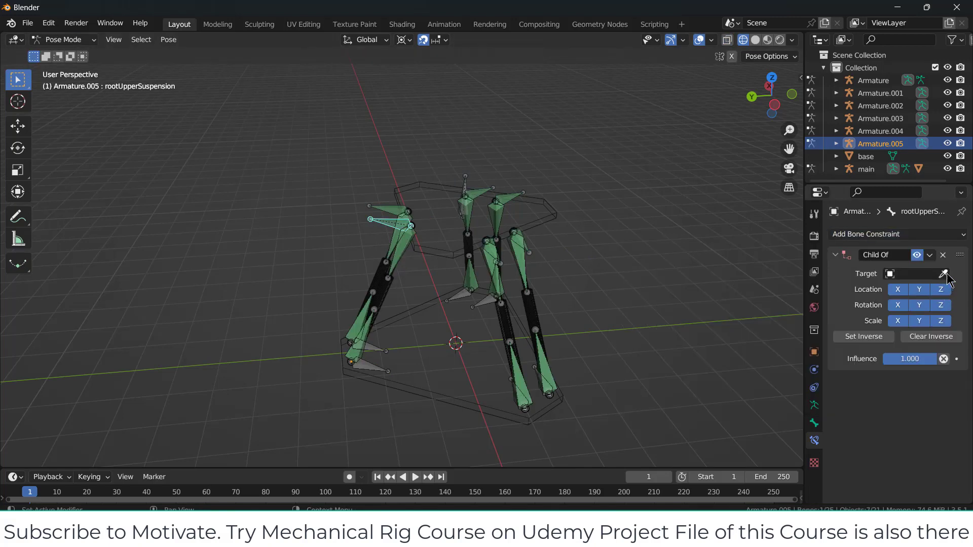
Target Armature.005's Child Of constraint at the main armature's Controller bone and set its inverse
{"action": "left_click", "coordinate": [943, 274]}
{"action": "left_click", "coordinate": [466, 161]}
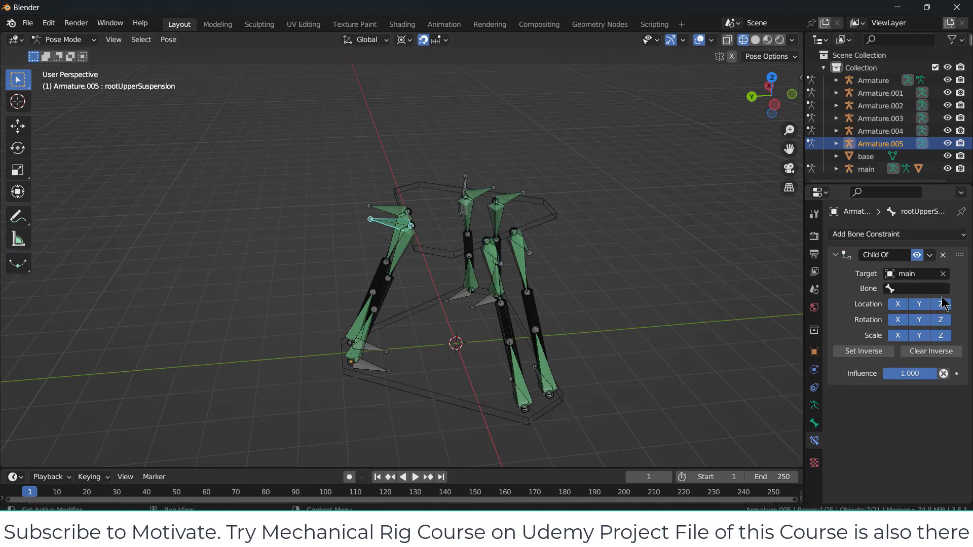
{"action": "left_click", "coordinate": [917, 288]}
{"action": "left_click", "coordinate": [915, 306]}
{"action": "left_click", "coordinate": [890, 351]}
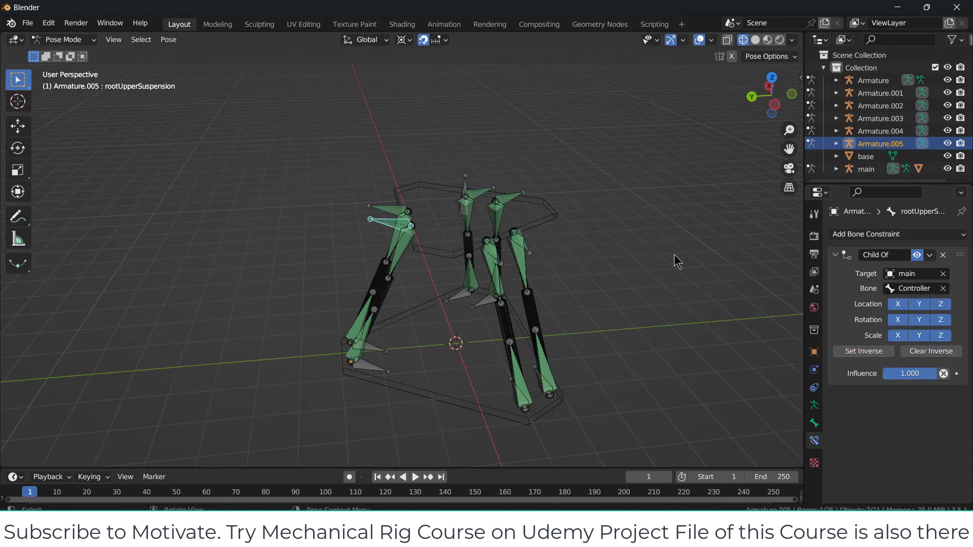
Return to Object Mode and select the main armature above the top plate
{"action": "middle_click_drag", "start_coordinate": [675, 260], "coordinate": [428, 149]}
{"action": "scroll", "coordinate": [428, 146], "scroll_direction": "down", "scroll_amount": 3}
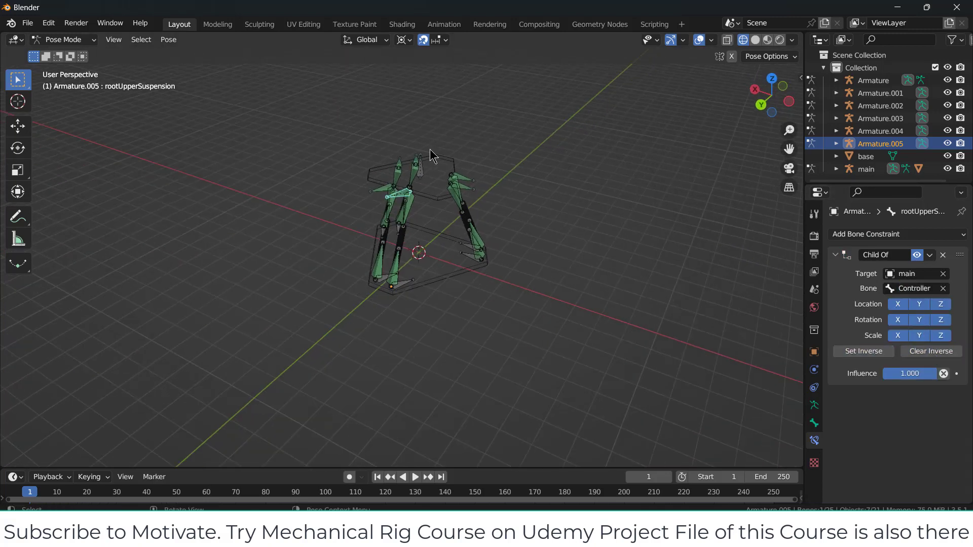
{"action": "middle_click_drag", "start_coordinate": [519, 167], "coordinate": [478, 157]}
{"action": "scroll", "coordinate": [426, 200], "scroll_direction": "up", "scroll_amount": 3}
{"action": "left_click", "coordinate": [479, 159]}
{"action": "left_click", "coordinate": [71, 40]}
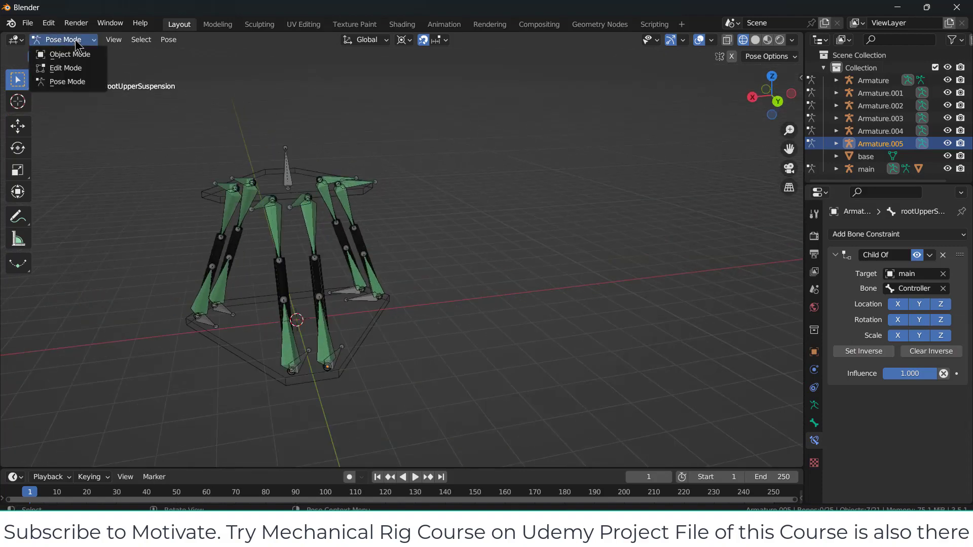
{"action": "left_click", "coordinate": [71, 54]}
{"action": "middle_click_drag", "start_coordinate": [424, 159], "coordinate": [483, 171]}
{"action": "left_click", "coordinate": [479, 147]}
{"action": "left_click", "coordinate": [304, 148]}
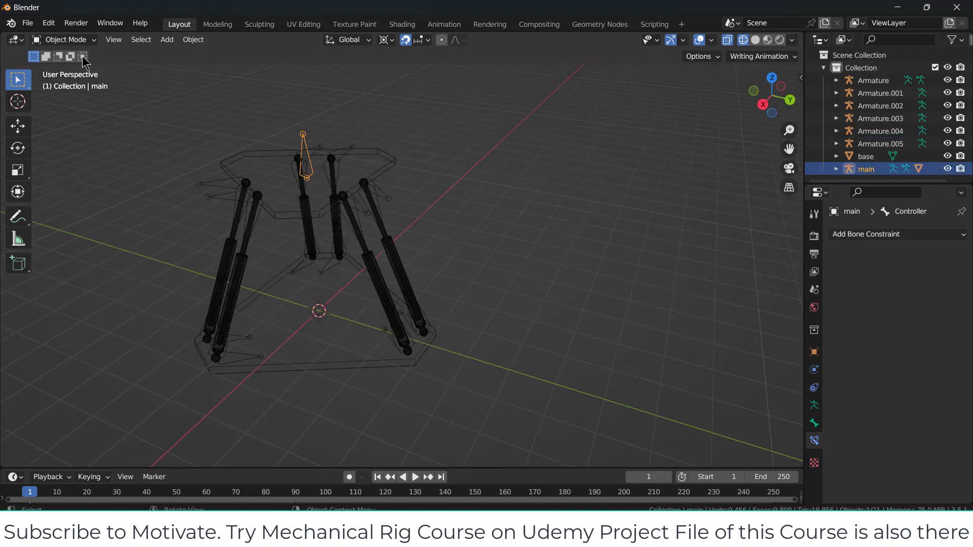
Put the main armature in Pose Mode and select its Controller bone
{"action": "left_click", "coordinate": [68, 40]}
{"action": "left_click", "coordinate": [67, 81]}
{"action": "middle_click_drag", "start_coordinate": [104, 96], "coordinate": [400, 167]}
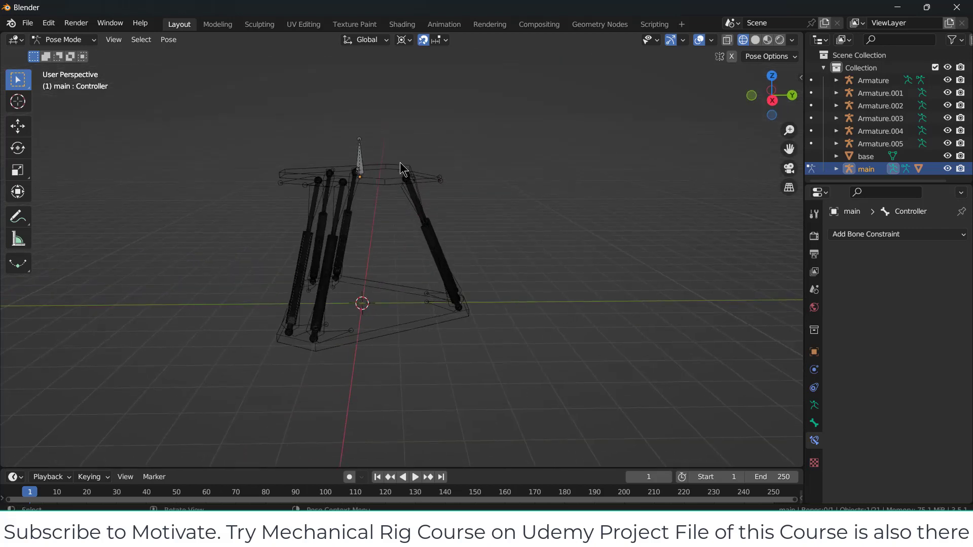
{"action": "left_click", "coordinate": [358, 159]}
Display the rig in solid shading and test moving the Controller bone along global Z in front view
{"action": "left_click", "coordinate": [755, 40]}
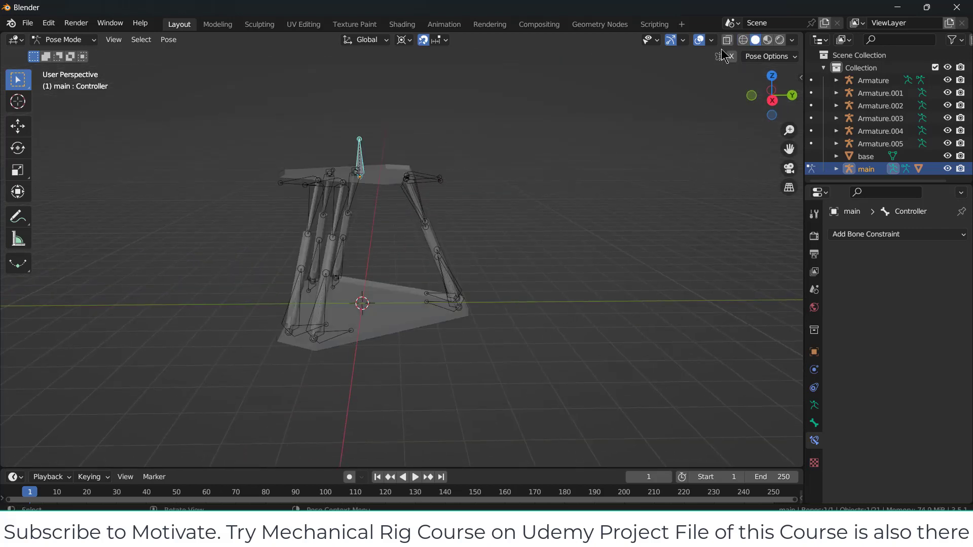
{"action": "key", "text": "KP_1"}
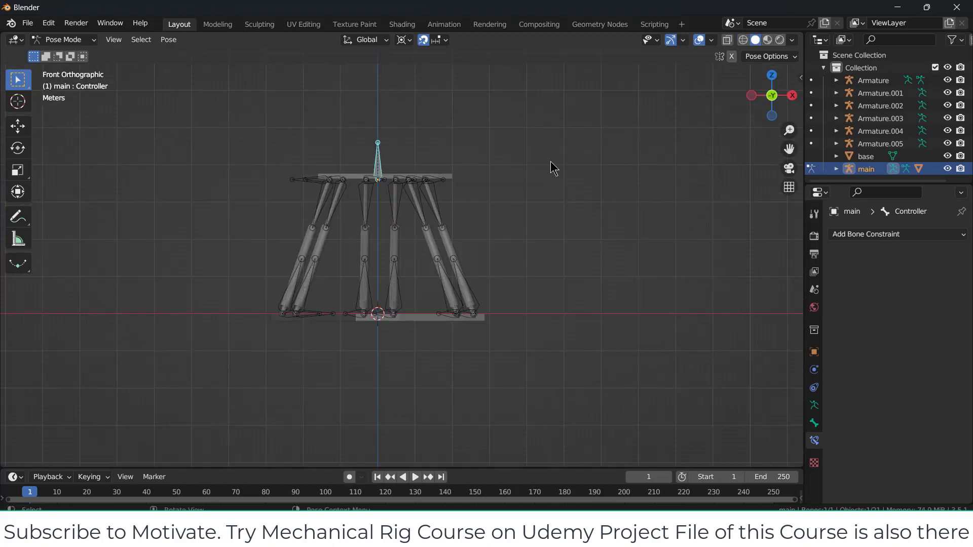
{"action": "key", "text": "g"}
{"action": "key", "text": "z"}
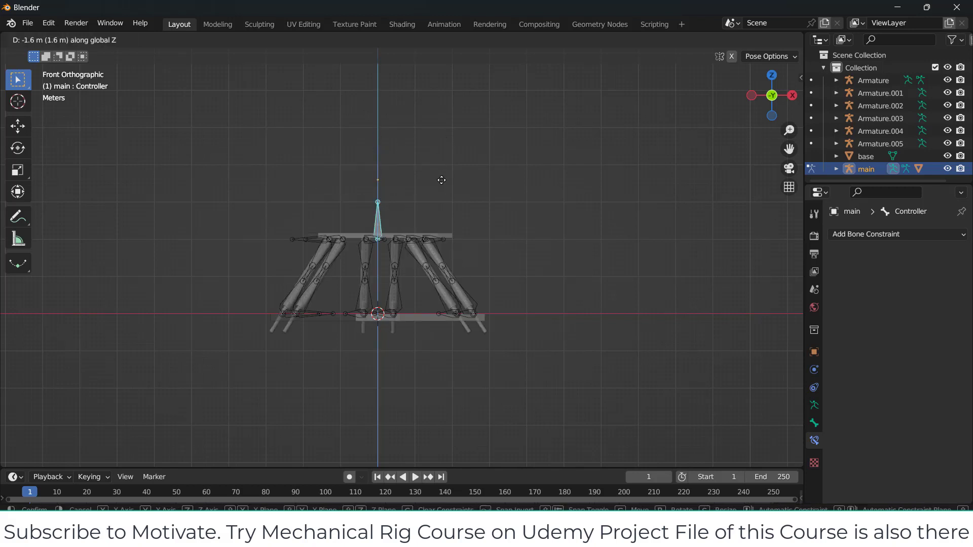
{"action": "left_click", "coordinate": [380, 143]}
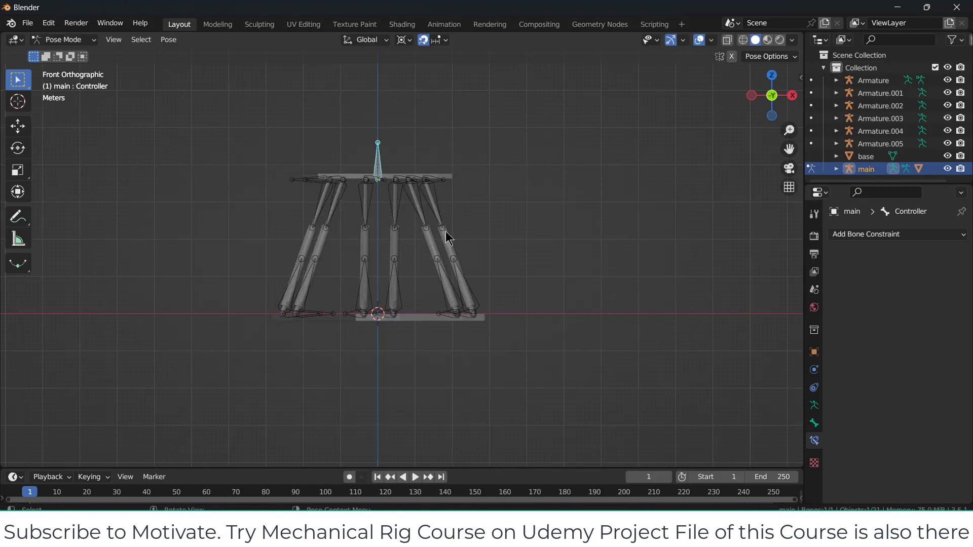
Turn off snapping and test moving the Controller bone along global Z and horizontally in top view
{"action": "left_click", "coordinate": [424, 41]}
{"action": "key", "text": "z"}
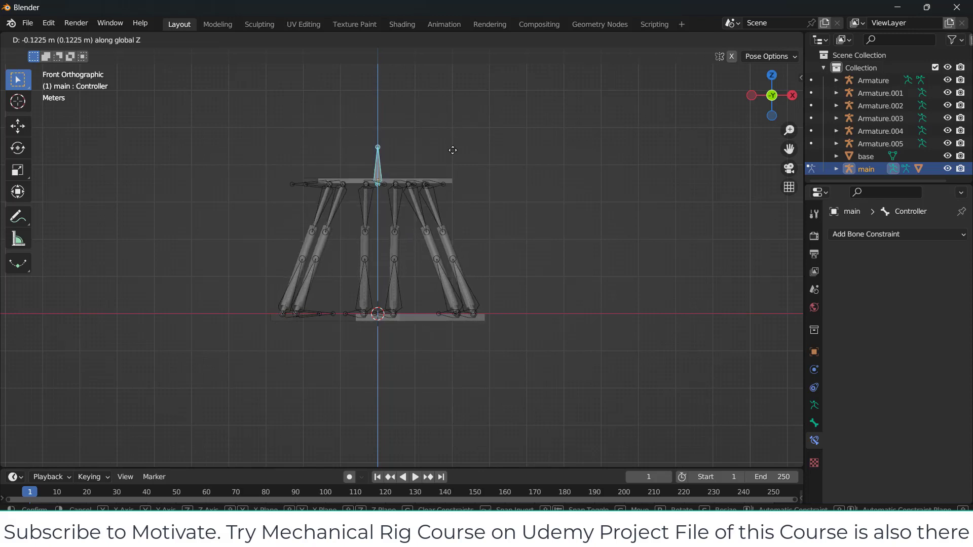
{"action": "left_click", "coordinate": [454, 150]}
{"action": "middle_click_drag", "start_coordinate": [454, 150], "coordinate": [455, 152]}
{"action": "key", "text": "KP_7"}
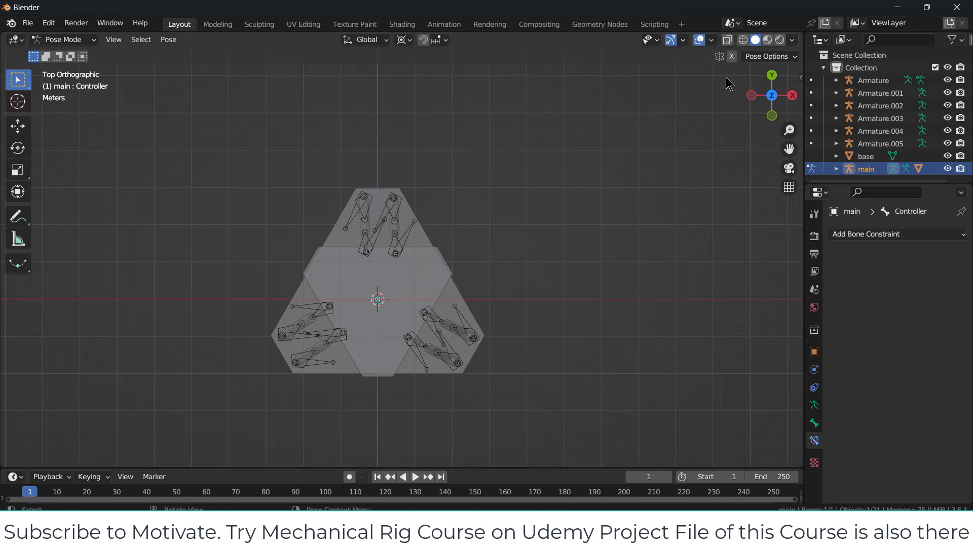
{"action": "key", "text": "g"}
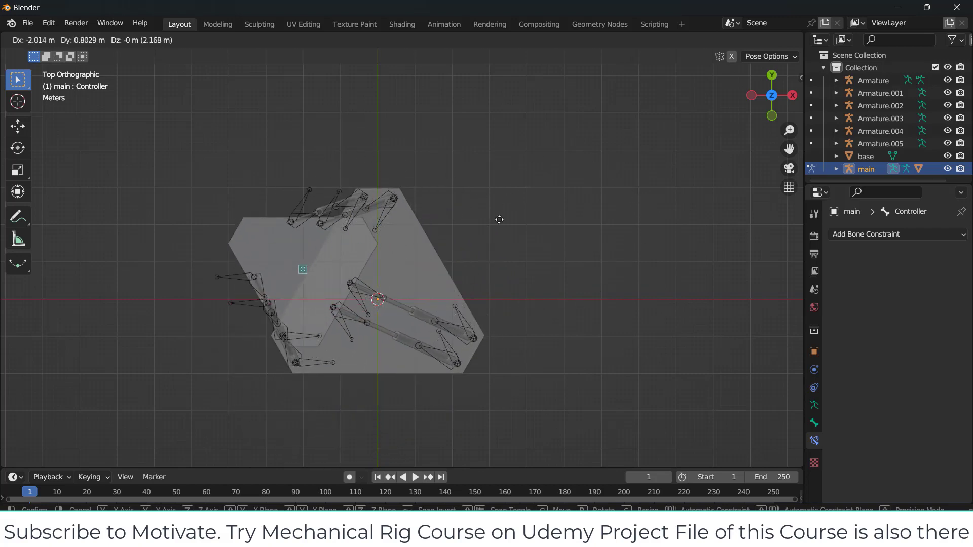
{"action": "right_click", "coordinate": [585, 187]}
Test the rig in perspective by moving the Controller bone freely and rotating it around global Y
{"action": "middle_click_drag", "start_coordinate": [553, 224], "coordinate": [583, 123]}
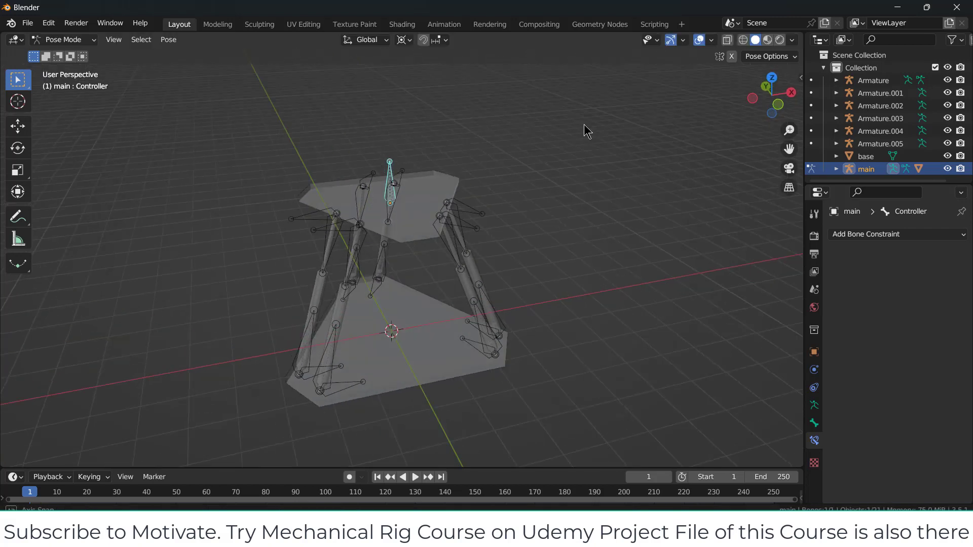
{"action": "middle_click_drag", "start_coordinate": [539, 201], "coordinate": [548, 209]}
{"action": "key", "text": "g"}
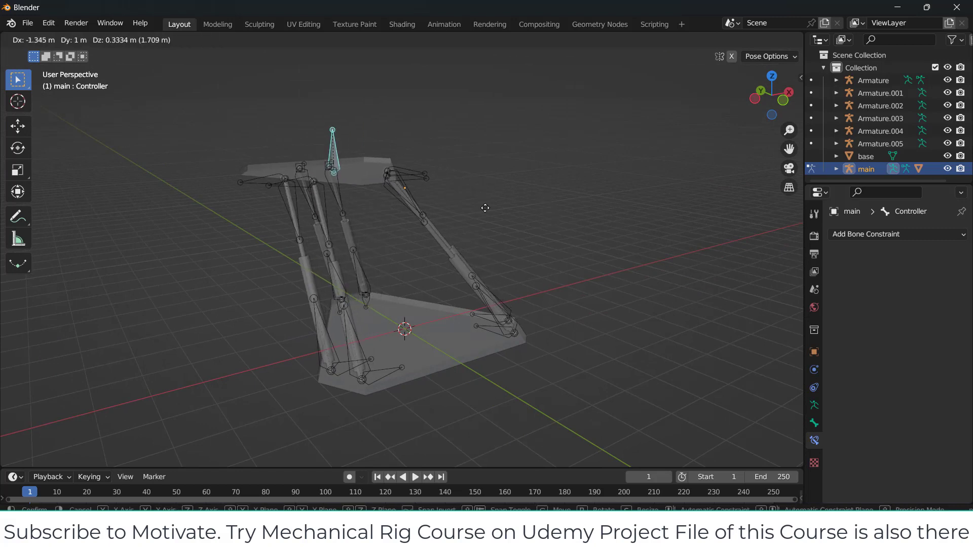
{"action": "left_click", "coordinate": [570, 218]}
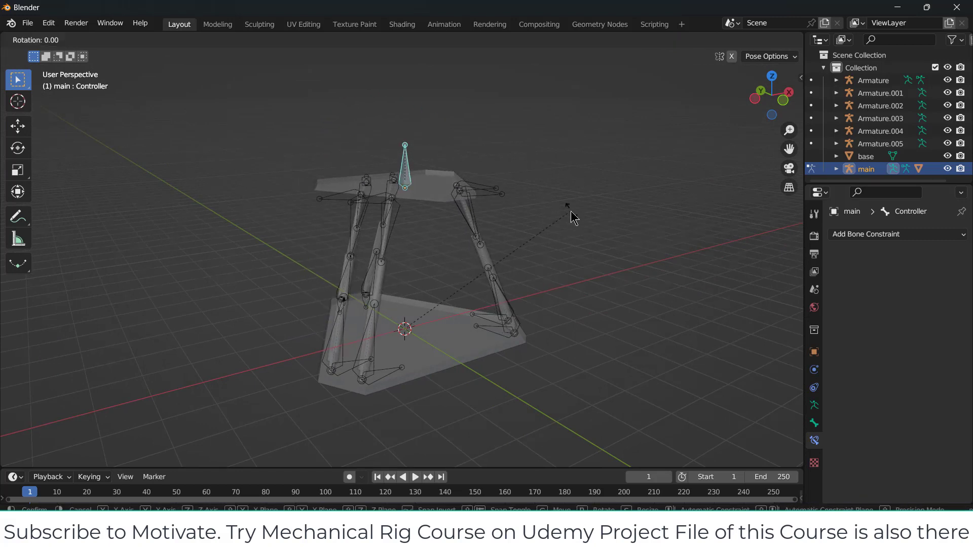
{"action": "key", "text": "y"}
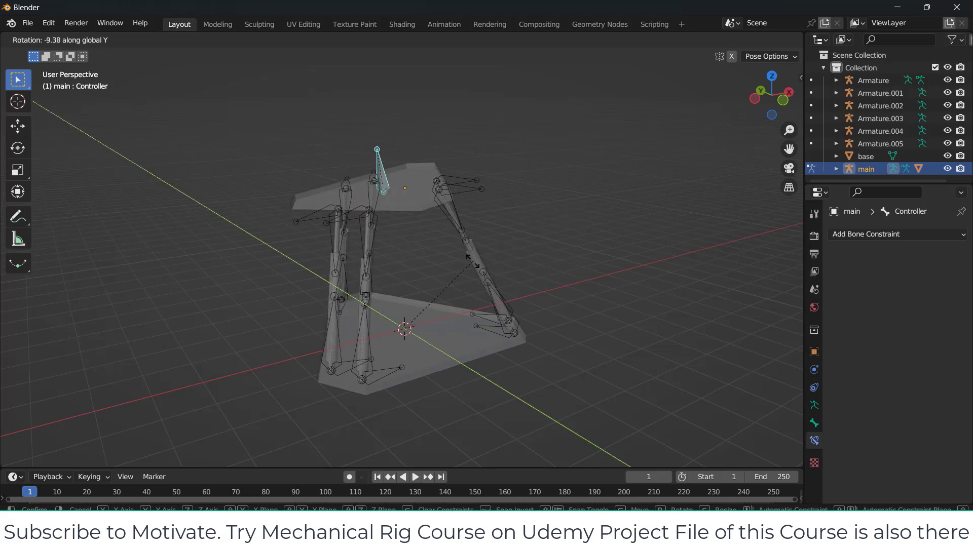
{"action": "key", "text": "Escape"}
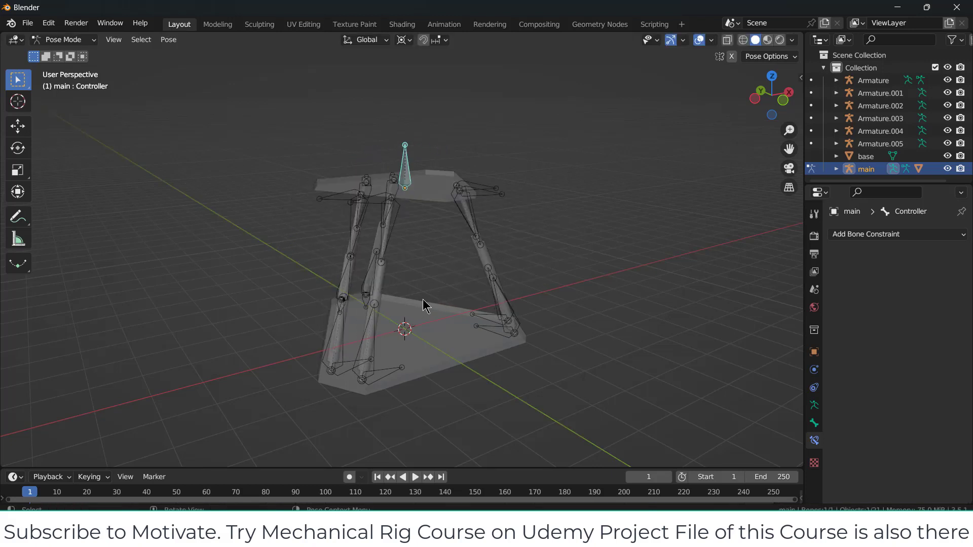
Change the transform pivot from the 3D cursor to the Controller bone's own base and test rotating it around global Y and X
{"action": "left_click", "coordinate": [408, 41]}
{"action": "left_click", "coordinate": [432, 81]}
{"action": "key", "text": "r"}
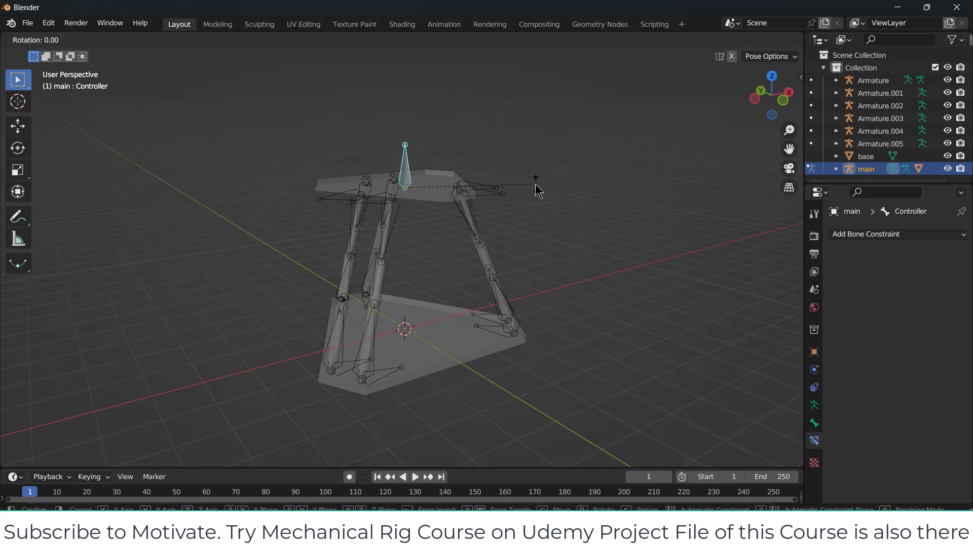
{"action": "key", "text": "y"}
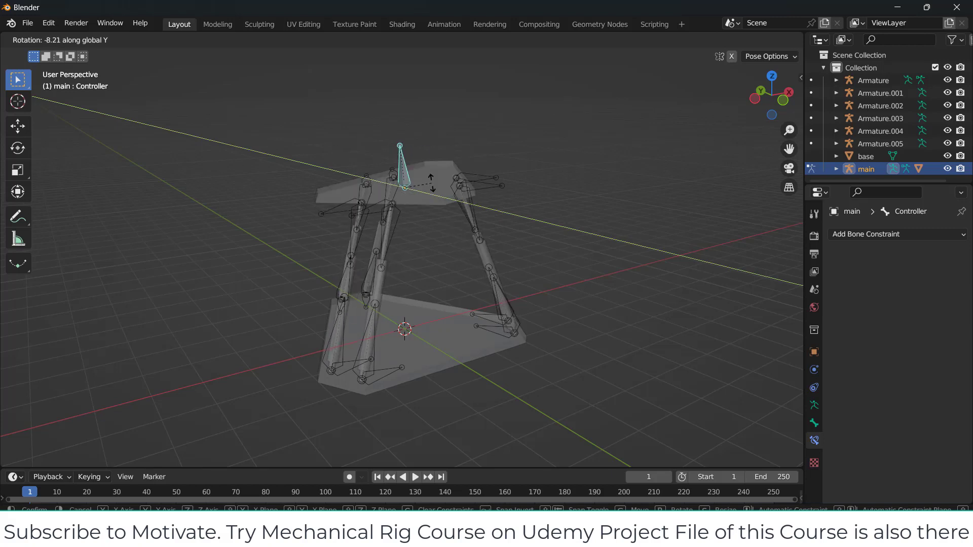
{"action": "key", "text": "Escape"}
{"action": "key", "text": "x"}
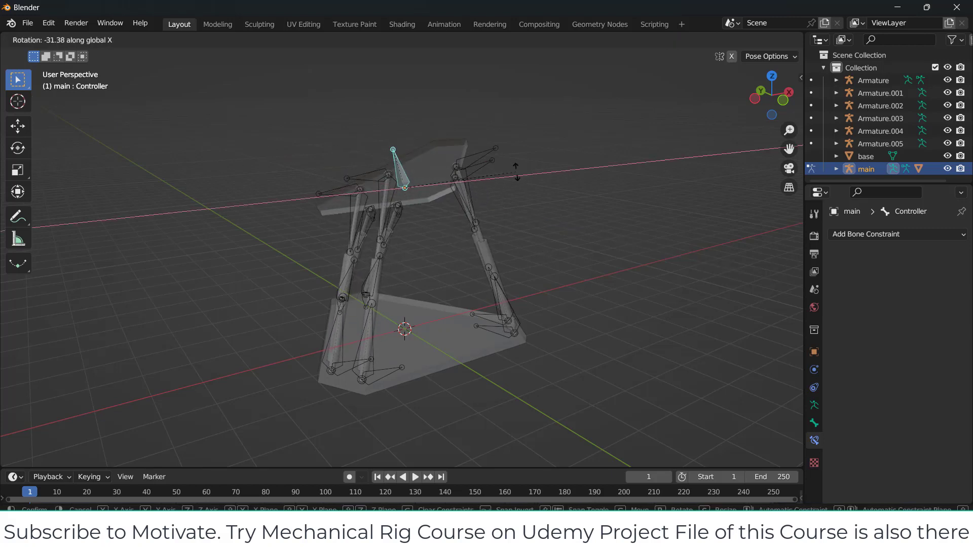